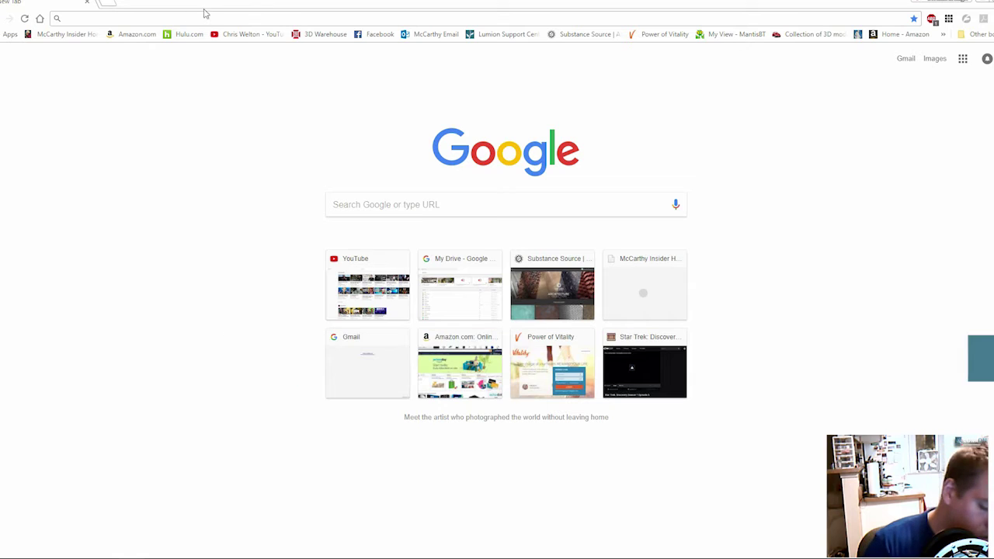
- Search Google for "normal maps" and show the image results
{"action": "type", "text": "n"}
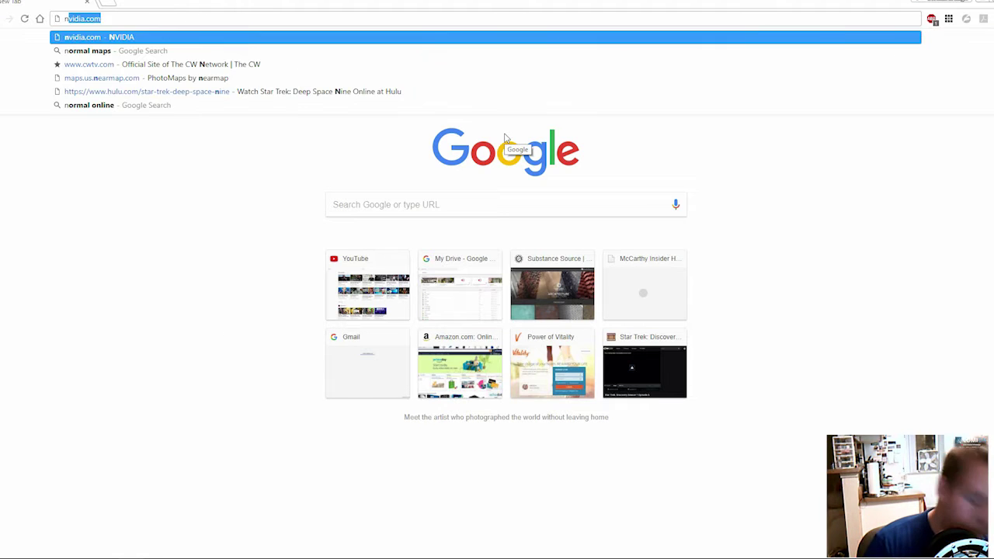
{"action": "type", "text": "ormal ma"}
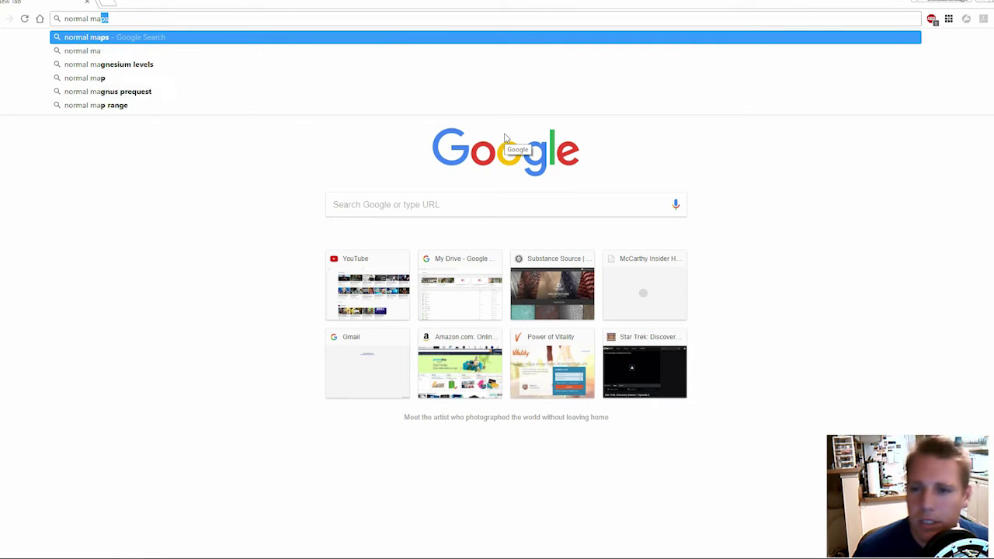
{"action": "key", "text": "Return"}
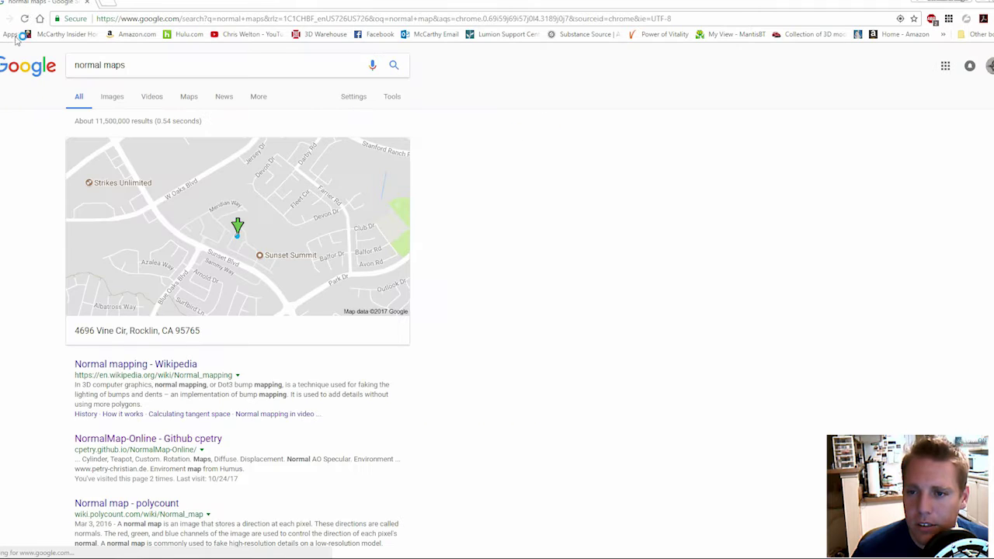
{"action": "left_click", "coordinate": [108, 97]}
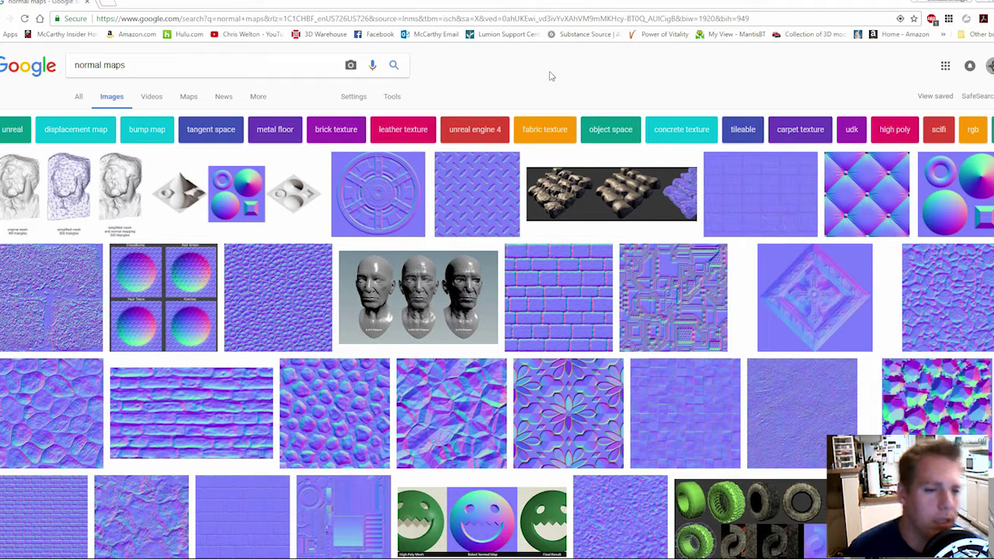
- Compare Wikipedia's three-part normal mapping example with the Sci-Fi Normal Maps Kit preview from CGTrader
{"action": "left_click", "coordinate": [219, 203]}
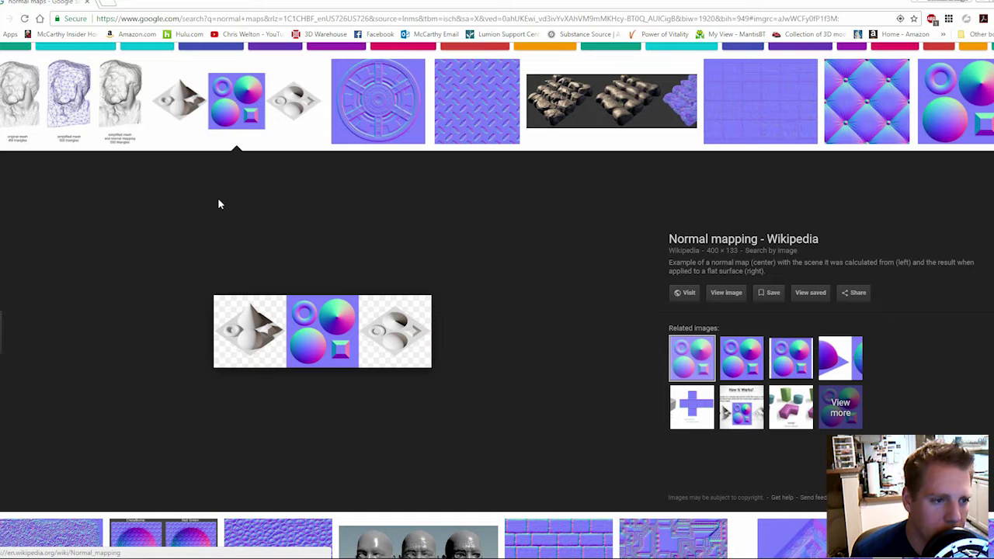
{"action": "scroll", "coordinate": [757, 143], "scroll_direction": "up", "scroll_amount": 1}
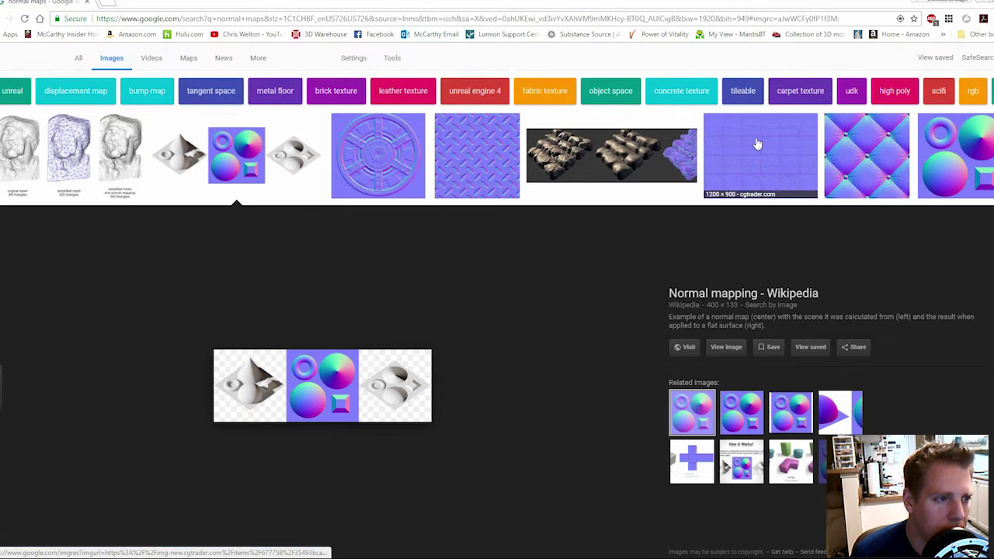
{"action": "left_click", "coordinate": [757, 143]}
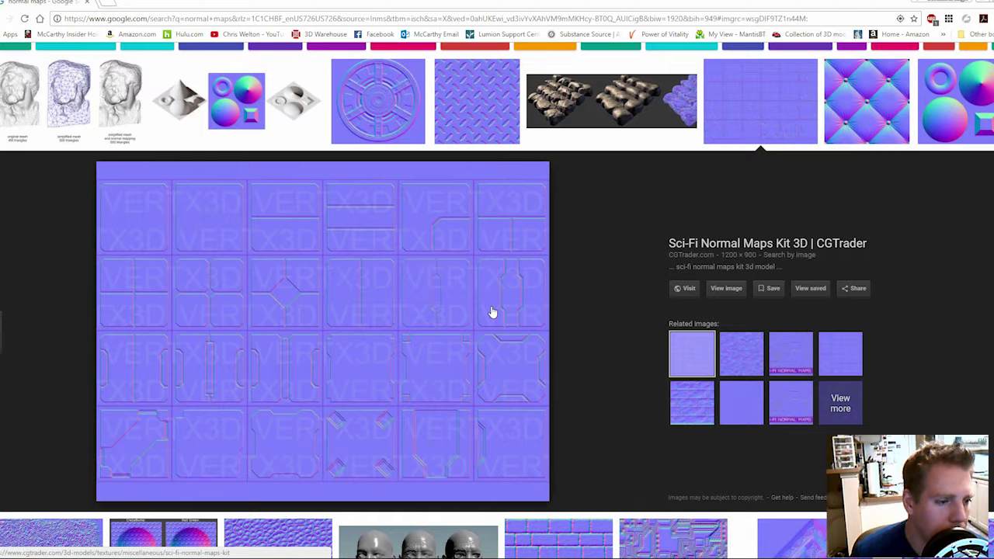
{"action": "scroll", "coordinate": [491, 311], "scroll_direction": "down", "scroll_amount": 2}
{"action": "scroll", "coordinate": [360, 255], "scroll_direction": "up", "scroll_amount": 3}
{"action": "left_click", "coordinate": [237, 156]}
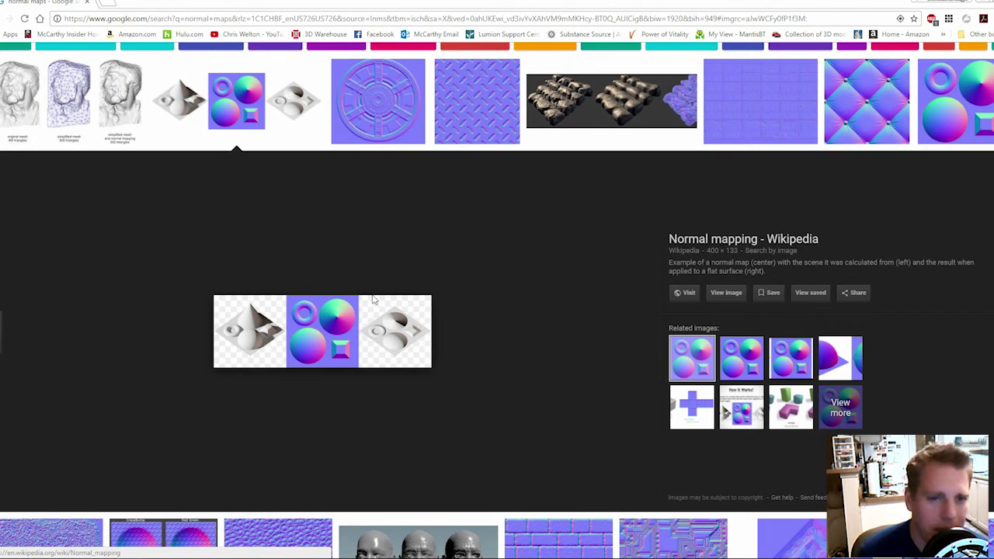
{"action": "scroll", "coordinate": [394, 299], "scroll_direction": "up", "scroll_amount": 1}
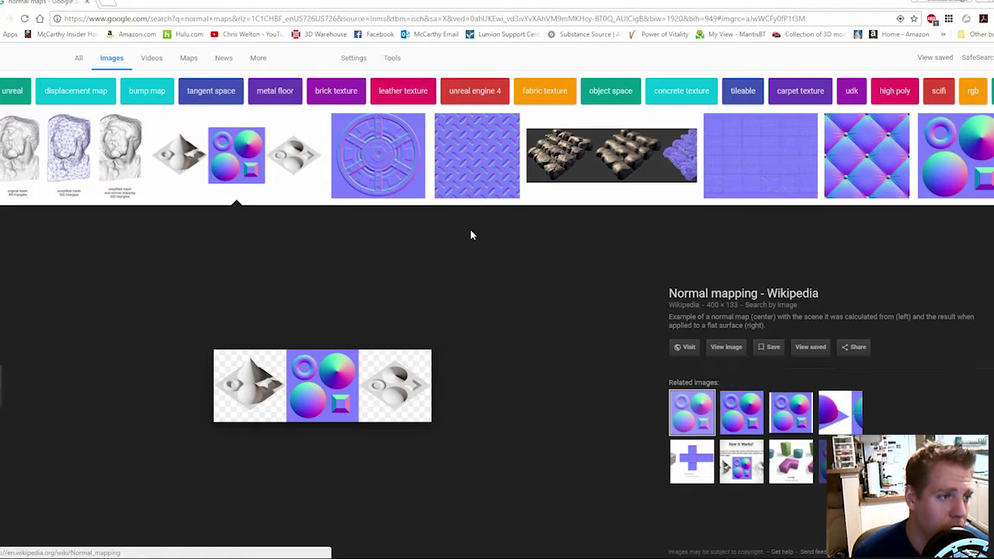
{"action": "scroll", "coordinate": [469, 235], "scroll_direction": "down", "scroll_amount": 2}
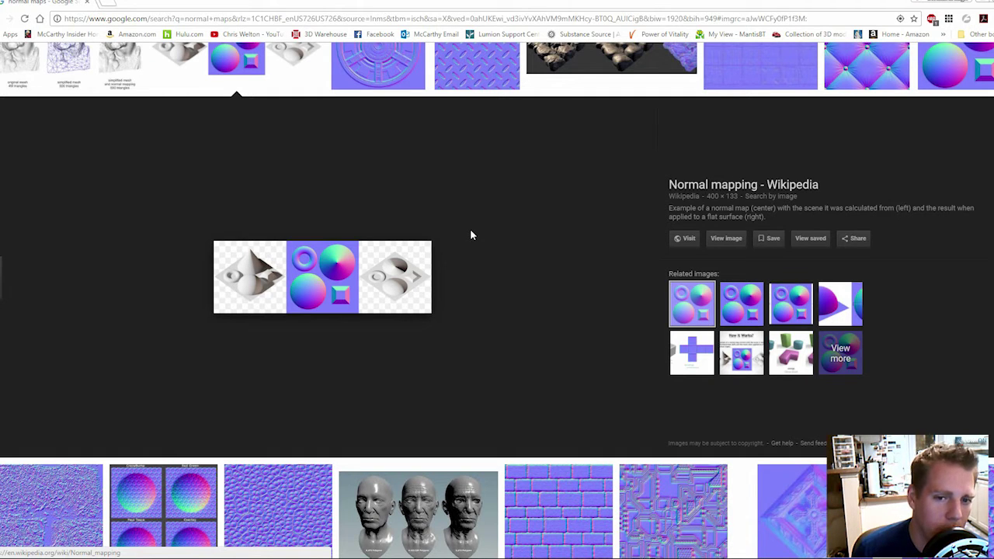
- Preview the related "How It Works?" normal mapping slide and the "Weighting" shading comparison
{"action": "left_click", "coordinate": [742, 356]}
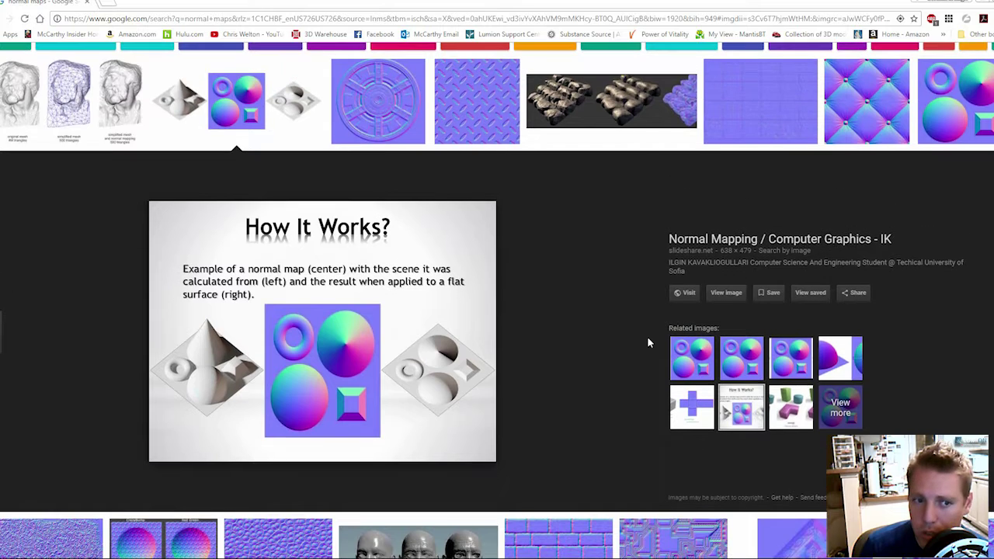
{"action": "scroll", "coordinate": [646, 336], "scroll_direction": "up", "scroll_amount": 1}
{"action": "scroll", "coordinate": [648, 342], "scroll_direction": "up", "scroll_amount": 2}
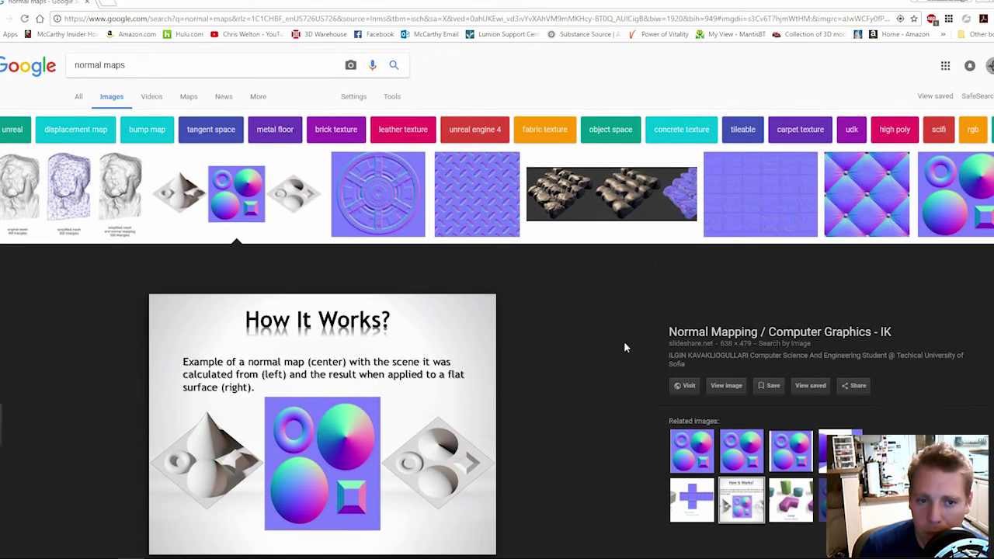
{"action": "scroll", "coordinate": [623, 347], "scroll_direction": "down", "scroll_amount": 1}
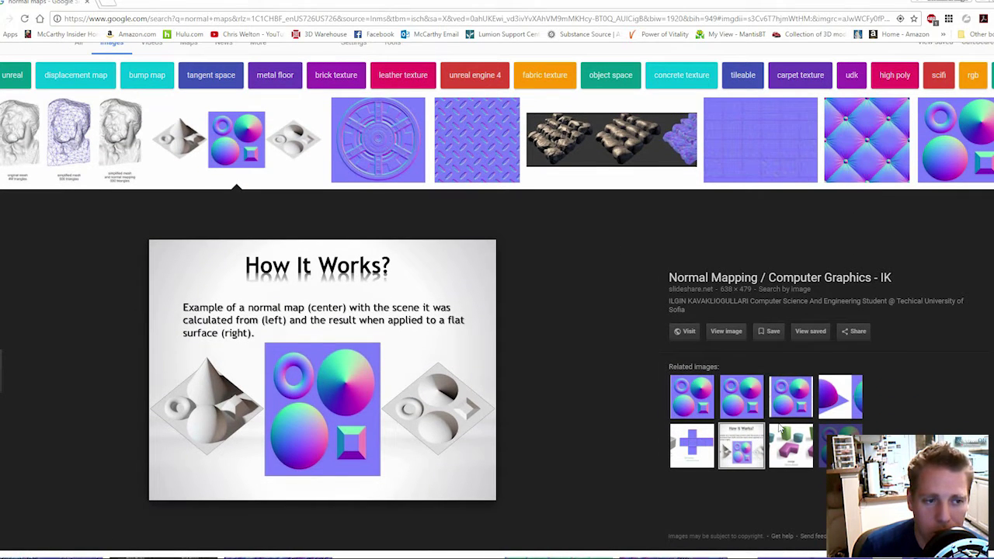
{"action": "left_click", "coordinate": [780, 429]}
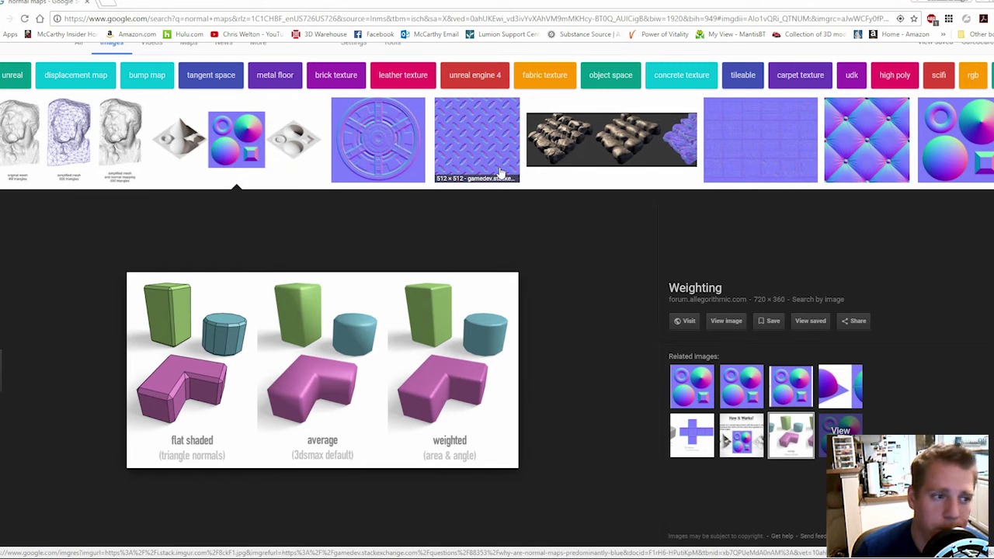
- Examine Wikipedia's original-versus-simplified mesh comparison alongside the circular Knald normal map and the diamond plate normal map
{"action": "left_click", "coordinate": [87, 129]}
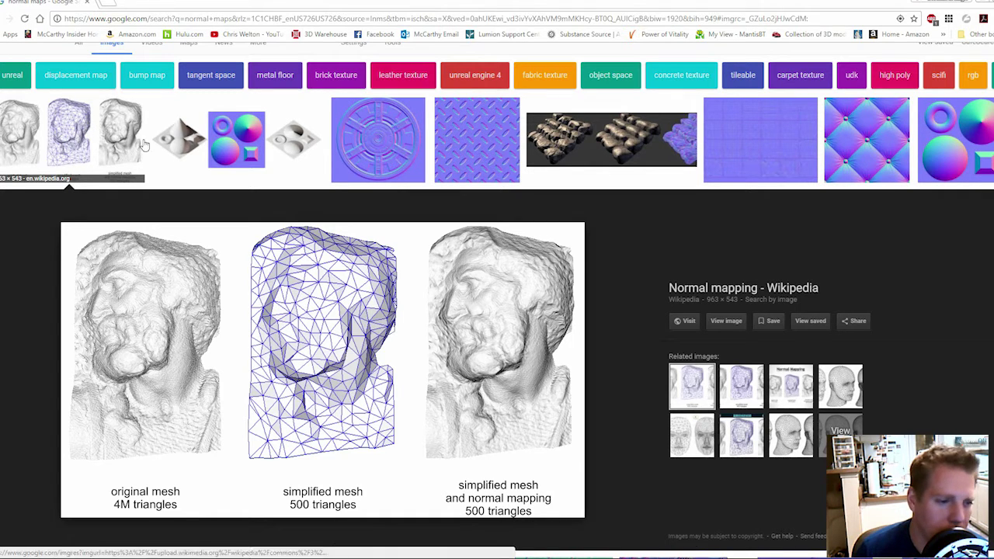
{"action": "left_click", "coordinate": [362, 134]}
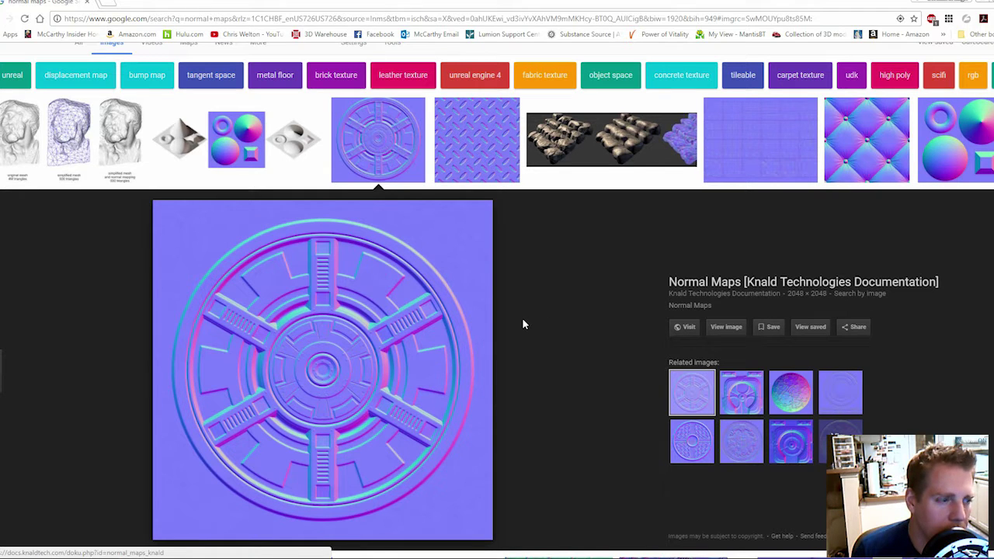
{"action": "left_click", "coordinate": [68, 132]}
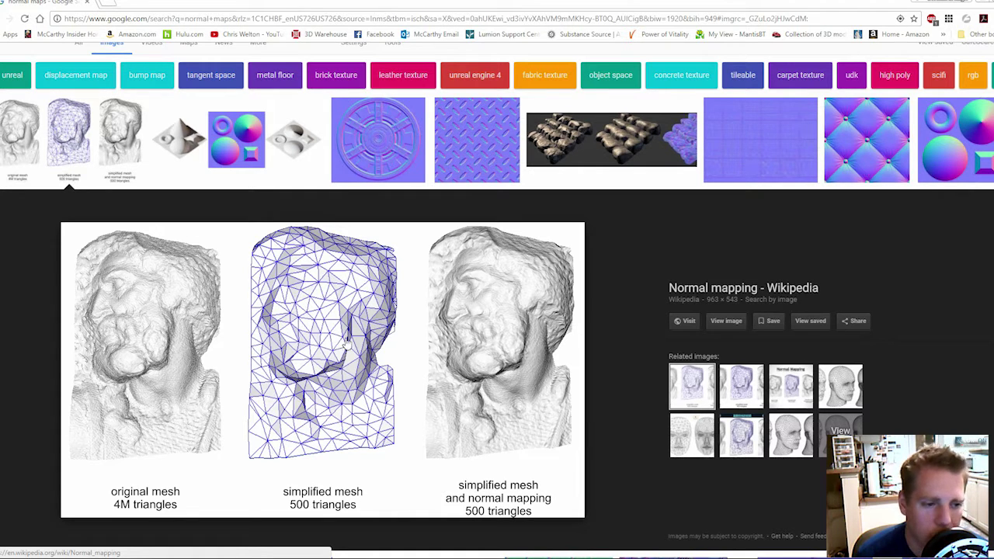
{"action": "left_click", "coordinate": [466, 139]}
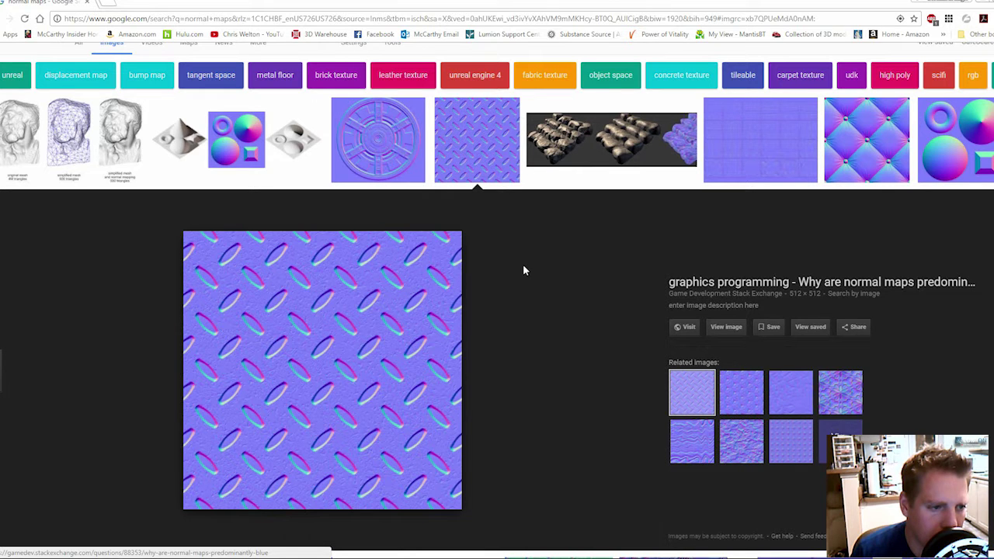
- Examine the SideFX three-head polygon comparison and its related Blender Manual displacement image
{"action": "scroll", "coordinate": [522, 270], "scroll_direction": "down", "scroll_amount": 3}
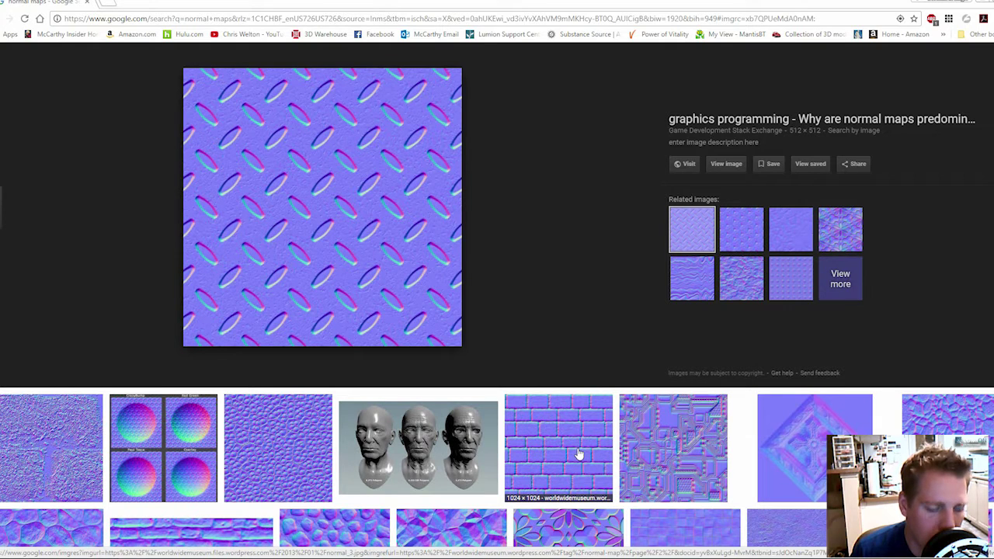
{"action": "left_click", "coordinate": [466, 412]}
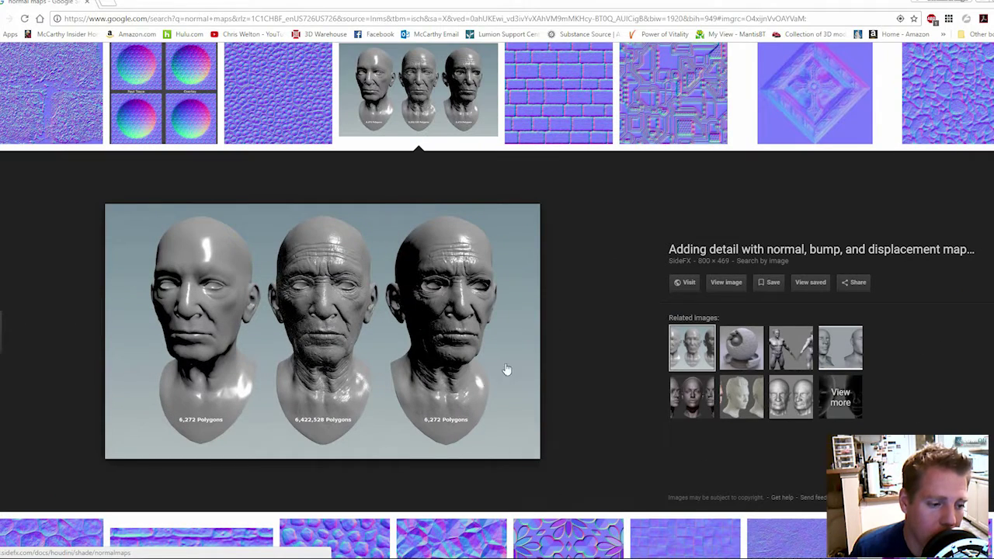
{"action": "left_click", "coordinate": [737, 348]}
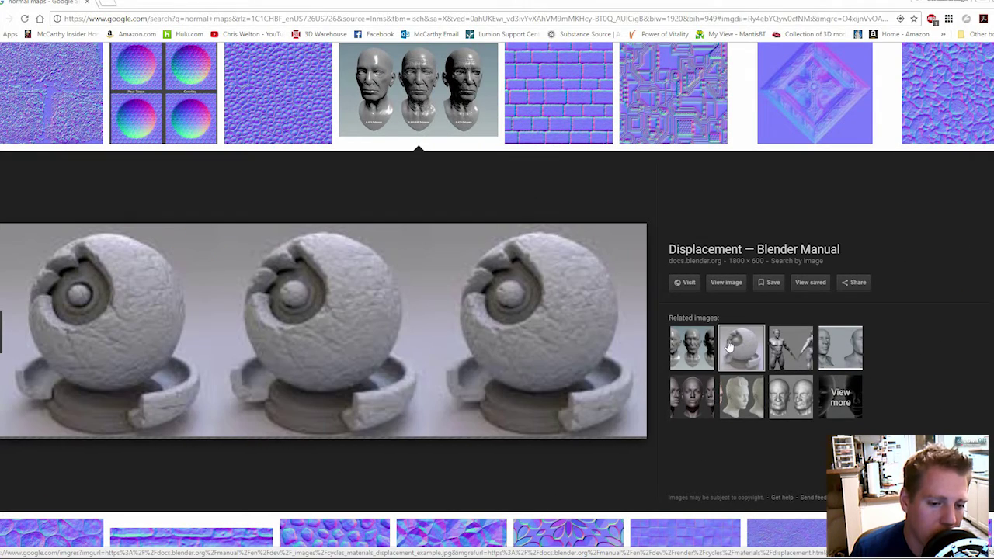
{"action": "left_click", "coordinate": [699, 343]}
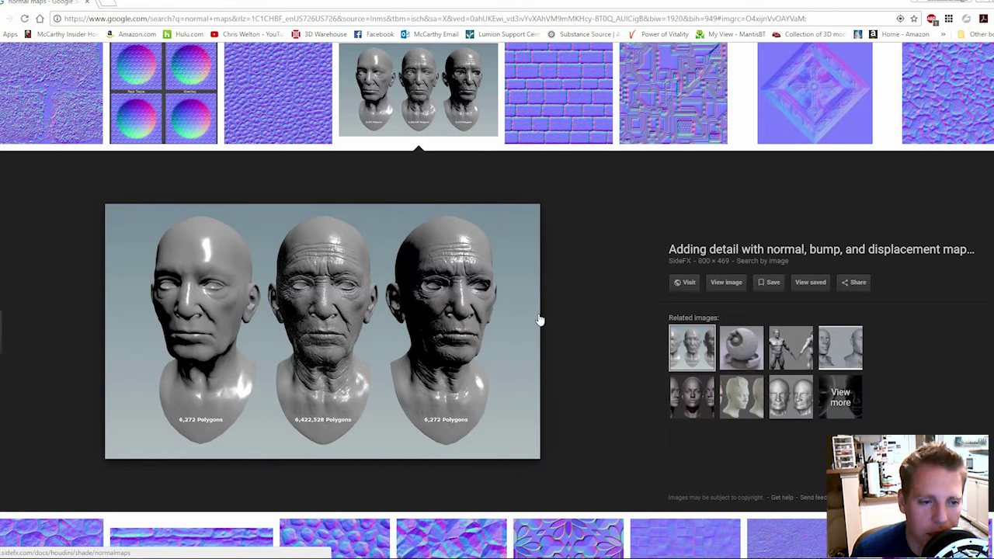
- Preview the brick wall normal map and examine how its colours describe the brick edges
{"action": "scroll", "coordinate": [539, 320], "scroll_direction": "up", "scroll_amount": 1}
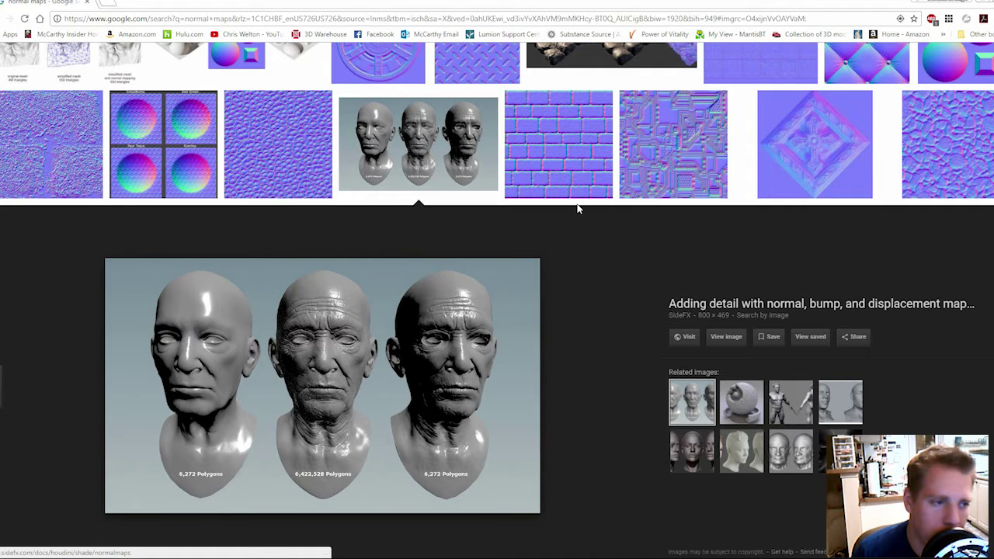
{"action": "left_click", "coordinate": [580, 177]}
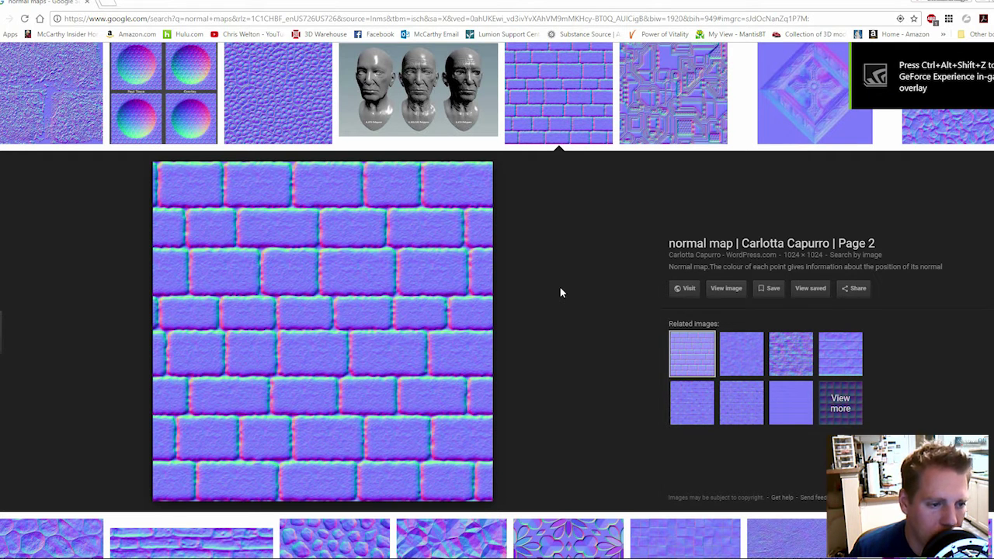
{"action": "scroll", "coordinate": [561, 292], "scroll_direction": "up", "scroll_amount": 4}
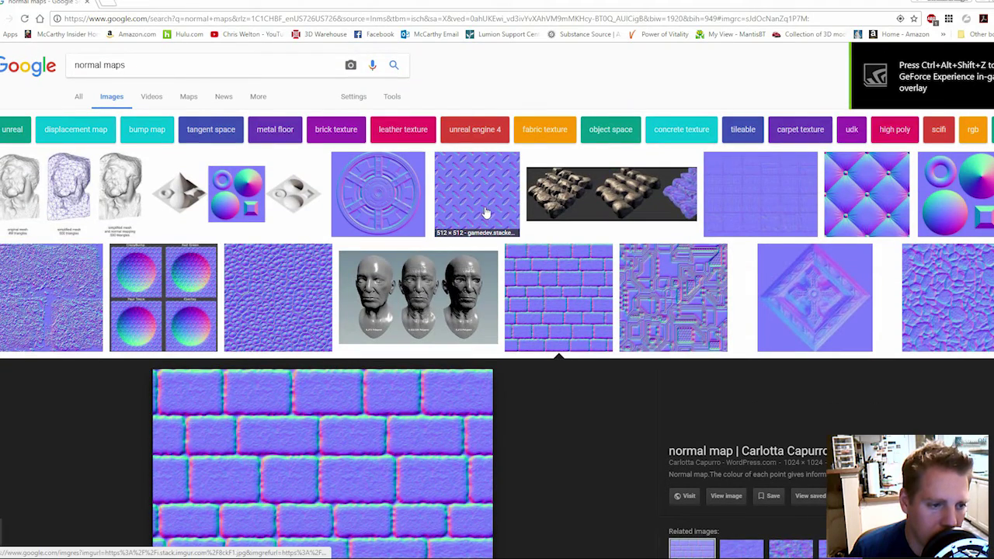
{"action": "scroll", "coordinate": [550, 288], "scroll_direction": "down", "scroll_amount": 4}
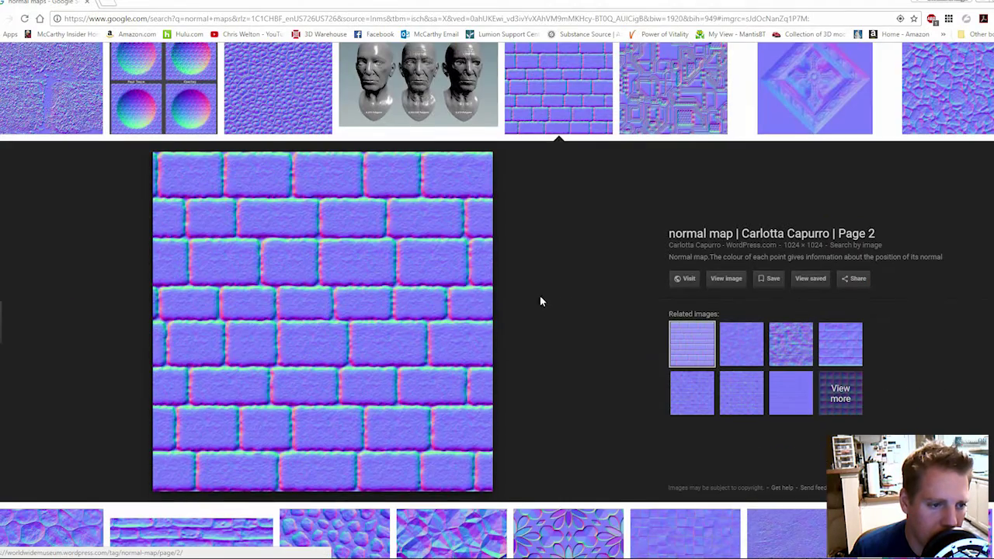
{"action": "scroll", "coordinate": [536, 302], "scroll_direction": "down", "scroll_amount": 3}
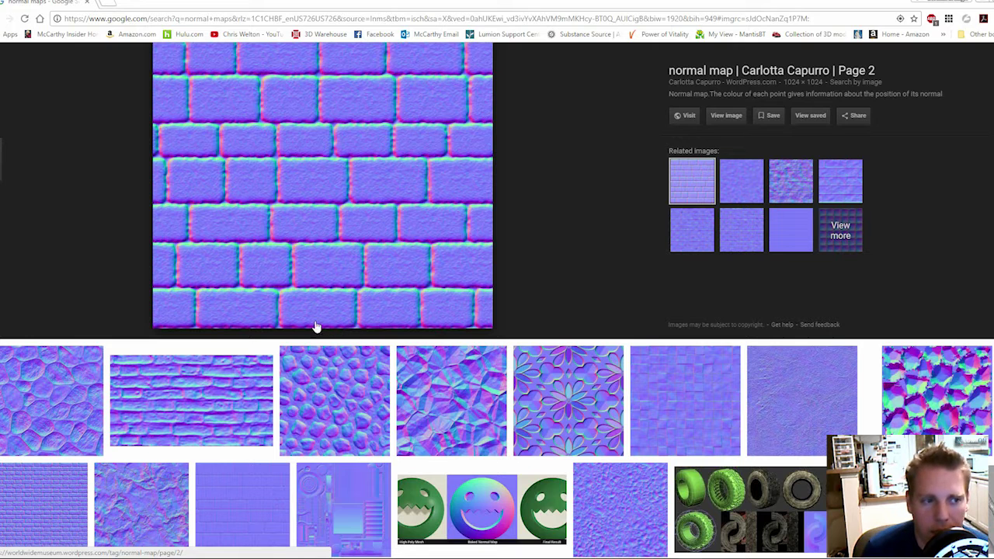
{"action": "scroll", "coordinate": [560, 280], "scroll_direction": "up", "scroll_amount": 2}
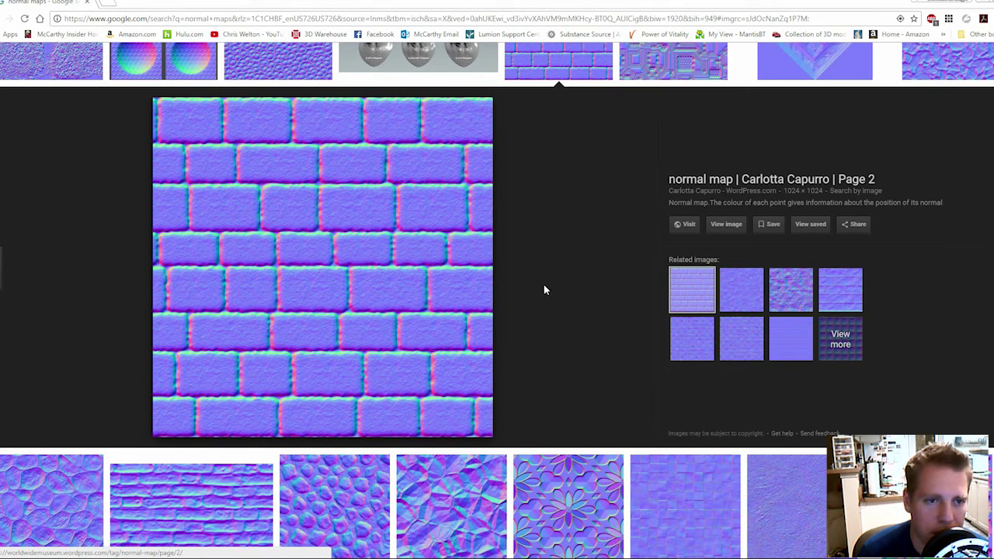
- Preview the Polycount blended normal maps with four spheres and browse the remaining normal map image results
{"action": "left_click", "coordinate": [194, 69]}
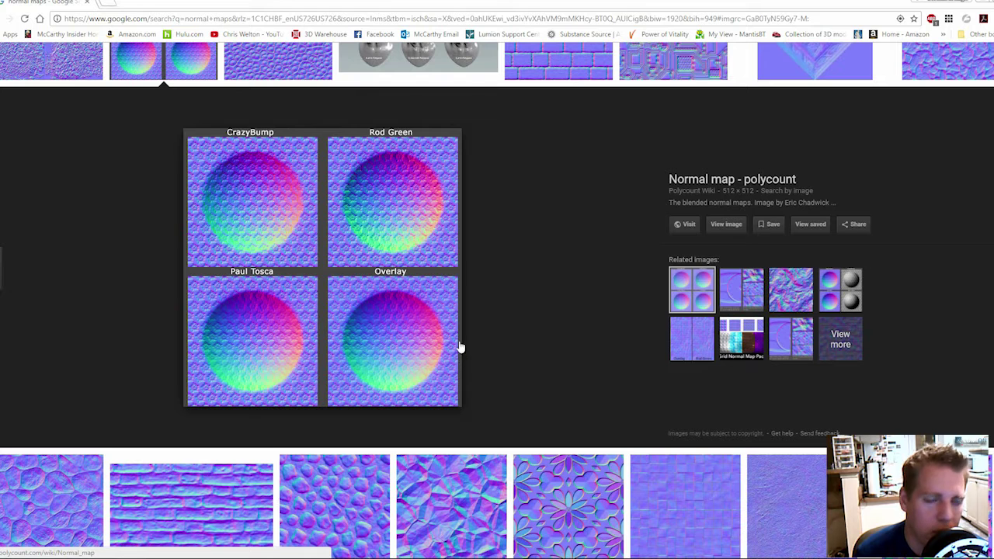
{"action": "scroll", "coordinate": [460, 347], "scroll_direction": "up", "scroll_amount": 1}
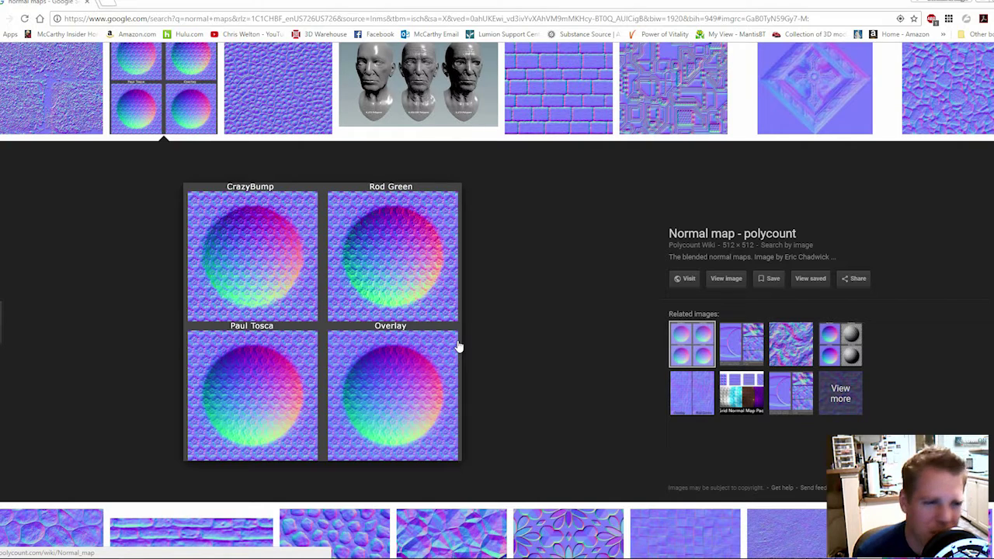
{"action": "scroll", "coordinate": [458, 347], "scroll_direction": "down", "scroll_amount": 5}
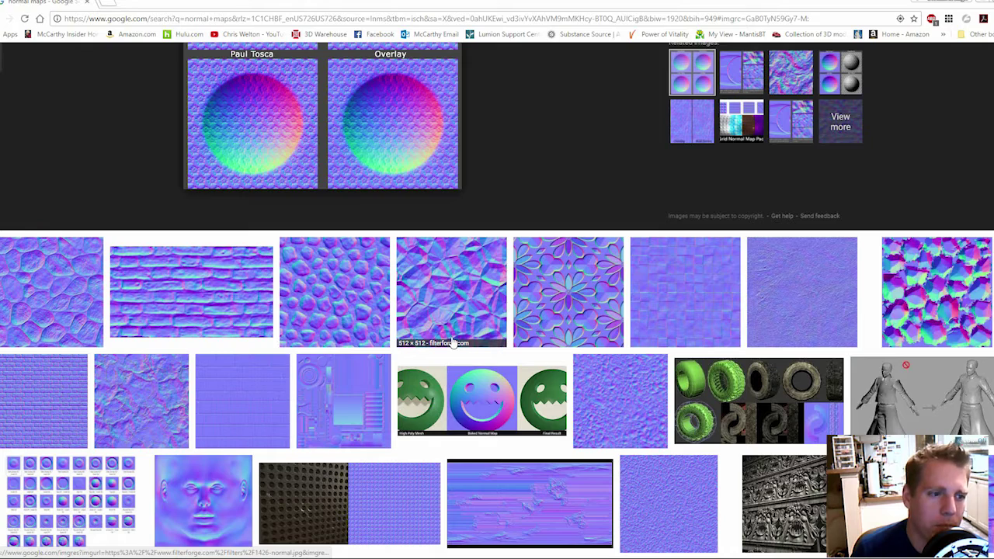
{"action": "scroll", "coordinate": [448, 343], "scroll_direction": "down", "scroll_amount": 3}
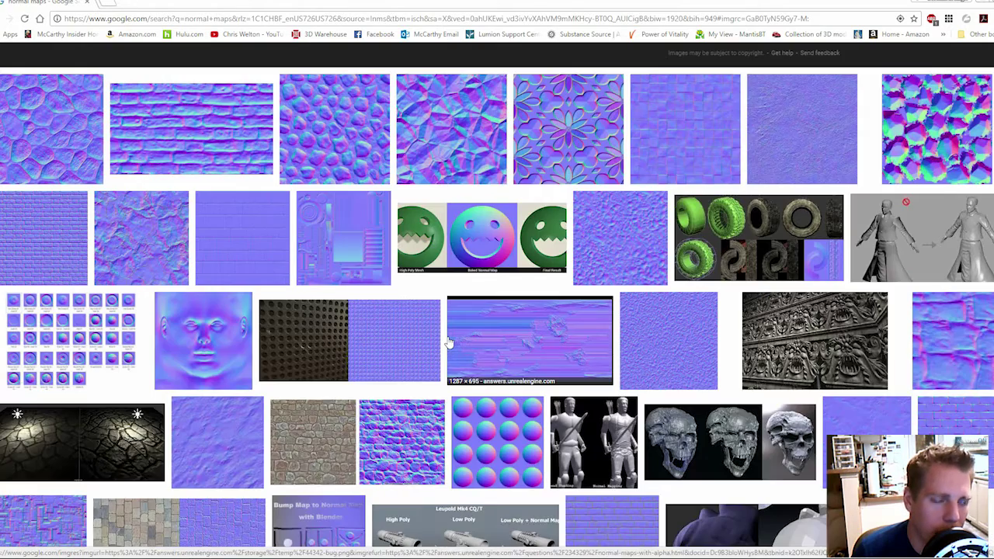
{"action": "scroll", "coordinate": [442, 339], "scroll_direction": "down", "scroll_amount": 1}
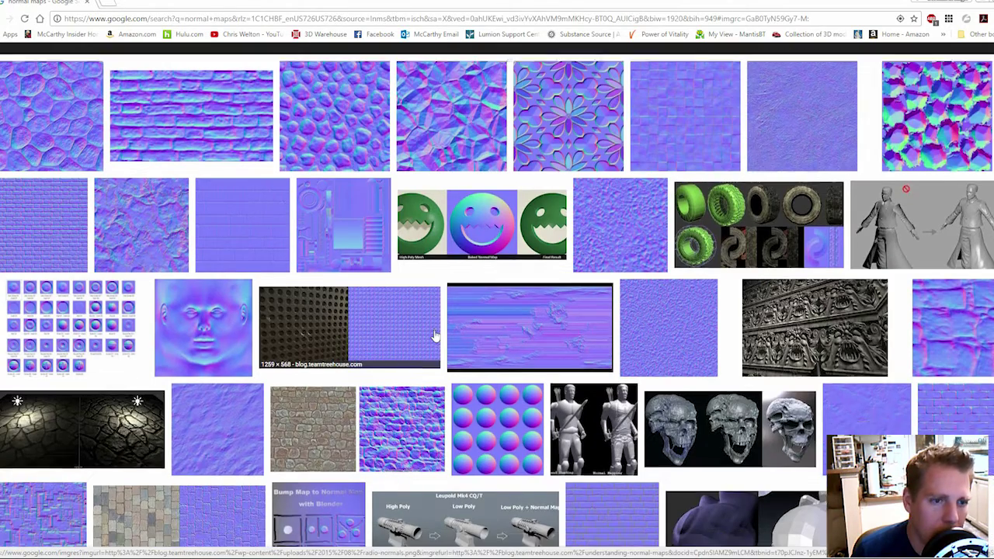
{"action": "scroll", "coordinate": [427, 326], "scroll_direction": "up", "scroll_amount": 8}
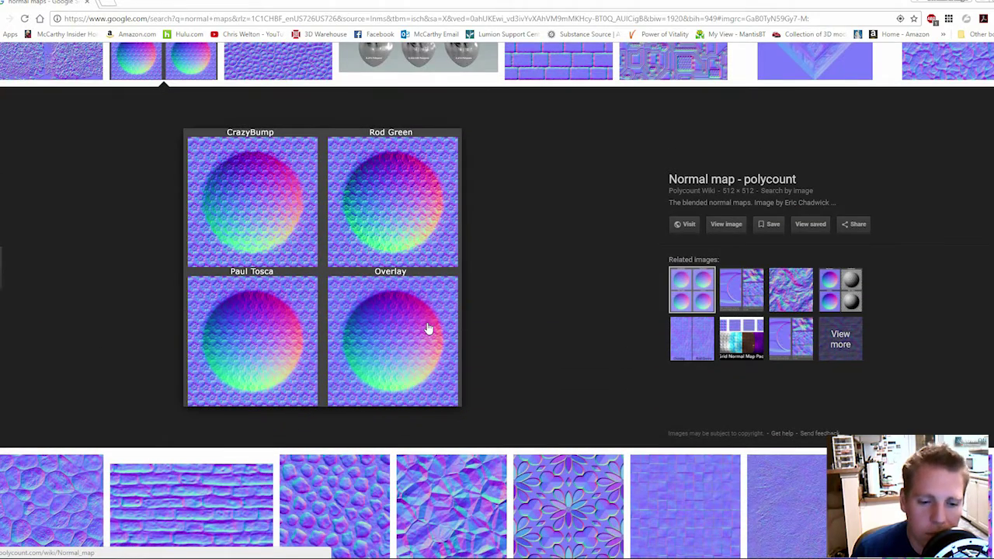
{"action": "scroll", "coordinate": [505, 289], "scroll_direction": "up", "scroll_amount": 1}
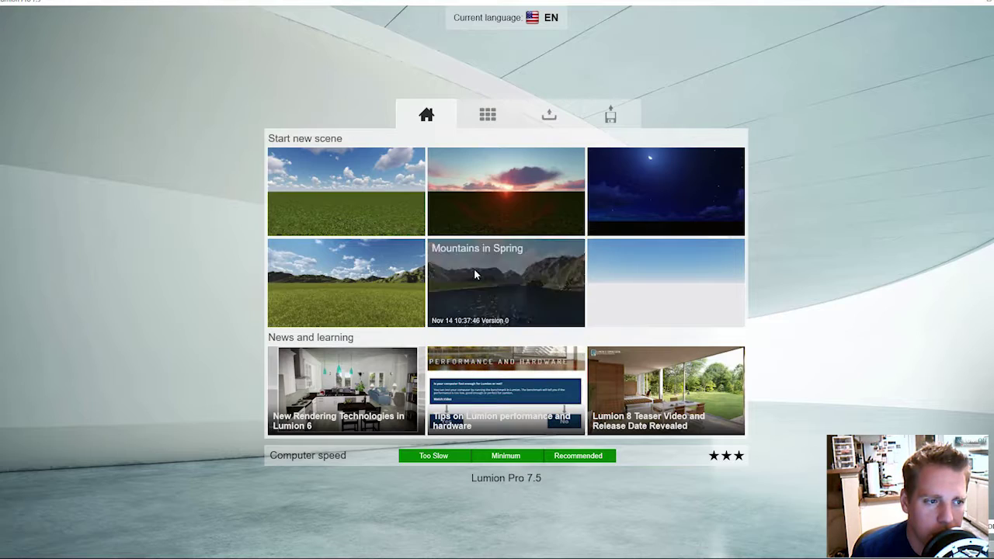
- Load the example scene of the modern house with the swimming pool and show the favourite materials beside its concrete facade
{"action": "left_click", "coordinate": [489, 115]}
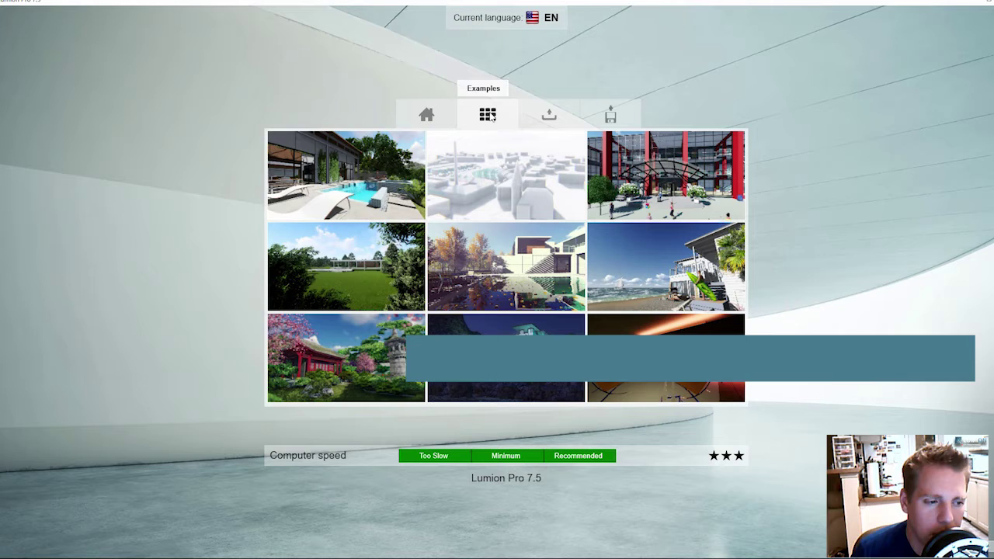
{"action": "left_click", "coordinate": [361, 171]}
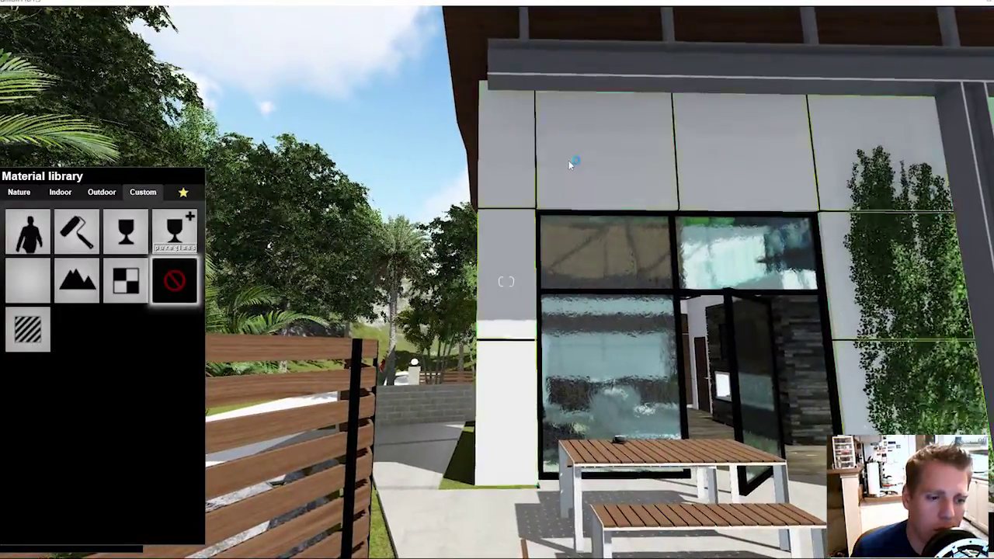
{"action": "left_click", "coordinate": [184, 192]}
{"action": "right_click_drag", "start_coordinate": [506, 281], "coordinate": [506, 342]}
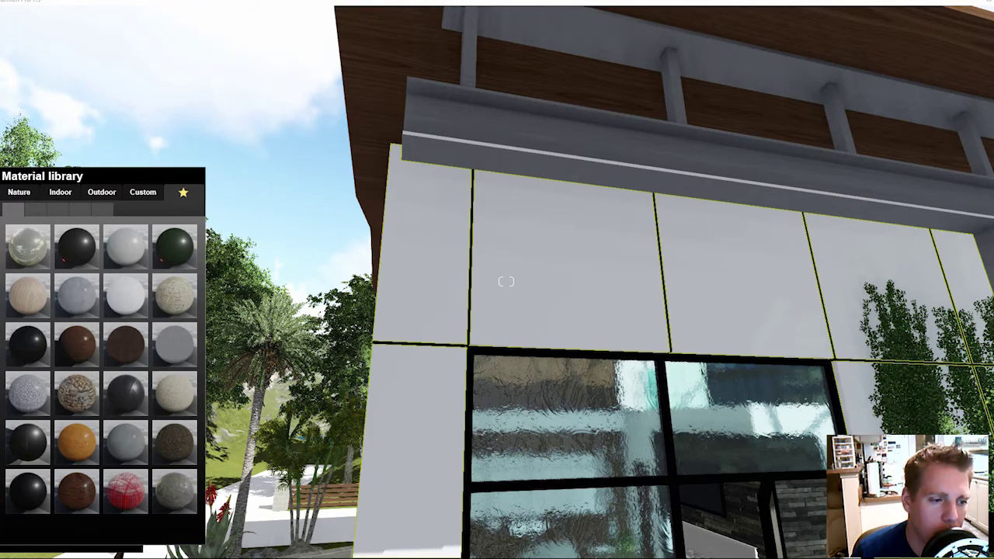
{"action": "scroll", "coordinate": [501, 284], "scroll_direction": "up", "scroll_amount": 3}
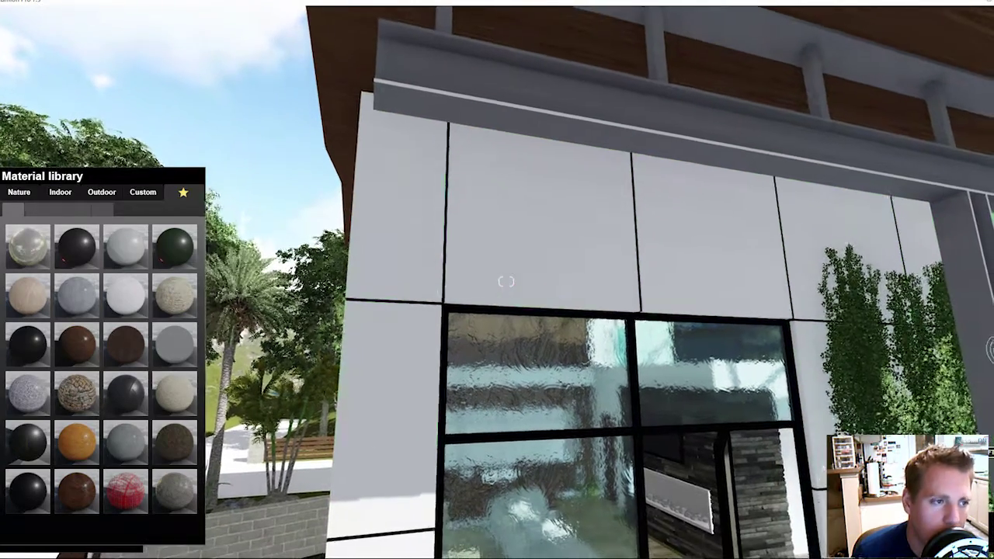
{"action": "right_click_drag", "start_coordinate": [500, 262], "coordinate": [503, 262]}
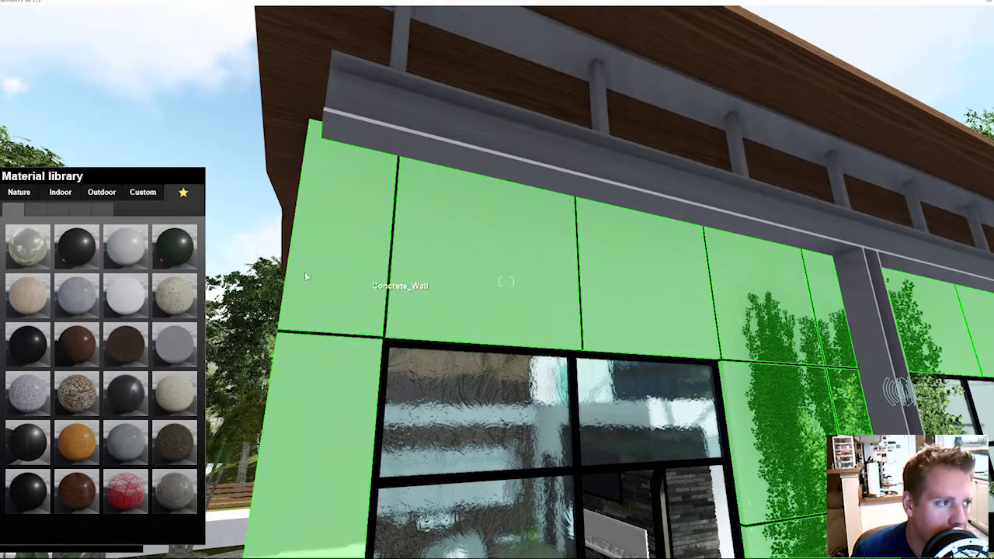
- Assign the custom Standard material to Concrete_Wall and load flat_stone_wall_Diffuse4k as its colour texture
{"action": "left_click", "coordinate": [144, 193]}
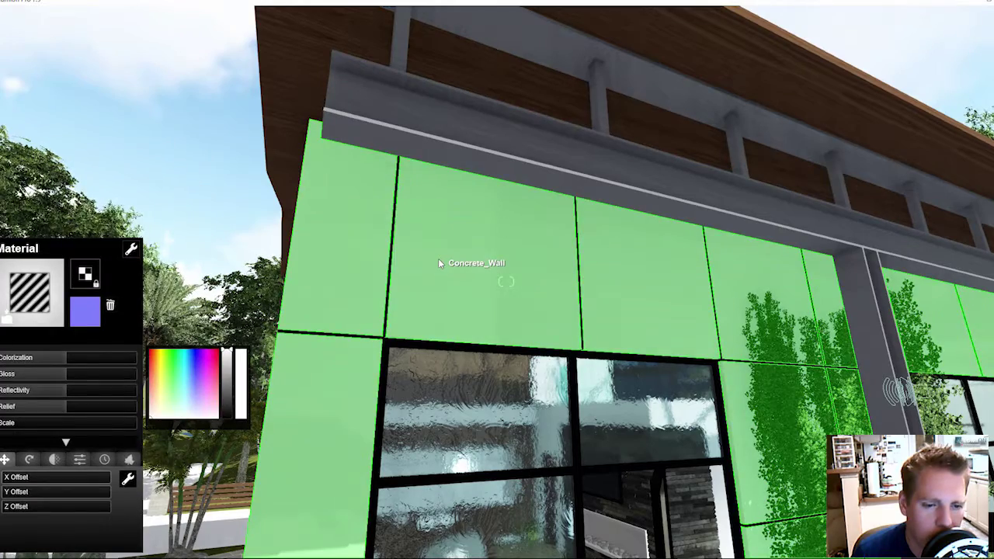
{"action": "right_click_drag", "start_coordinate": [438, 259], "coordinate": [447, 270]}
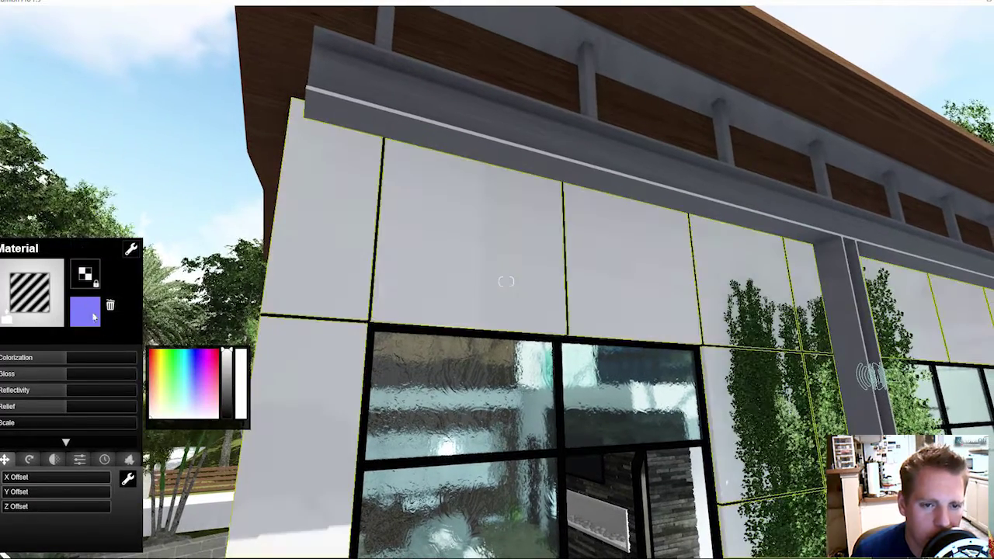
{"action": "left_click", "coordinate": [84, 276]}
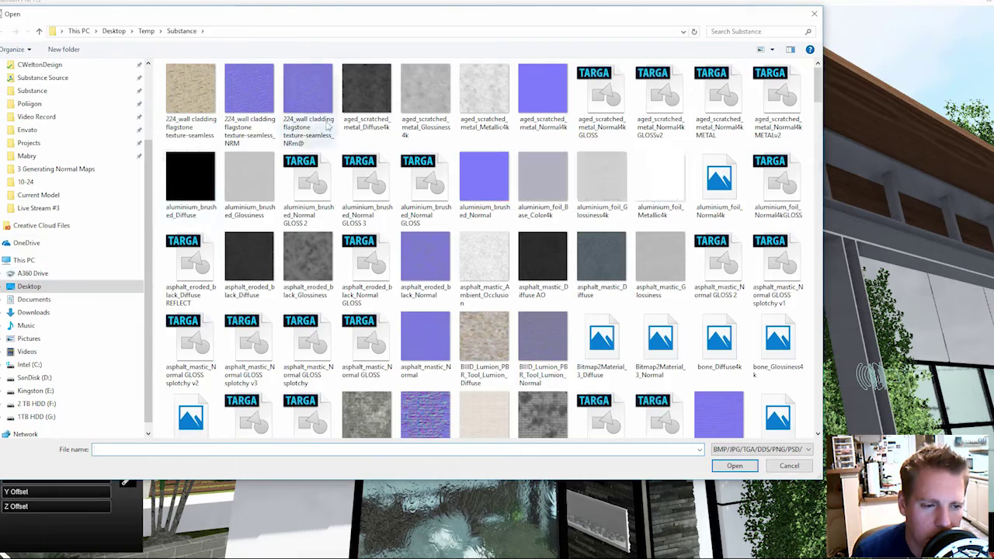
{"action": "scroll", "coordinate": [466, 233], "scroll_direction": "down", "scroll_amount": 5}
{"action": "left_click", "coordinate": [463, 233]}
{"action": "scroll", "coordinate": [463, 232], "scroll_direction": "up", "scroll_amount": 5}
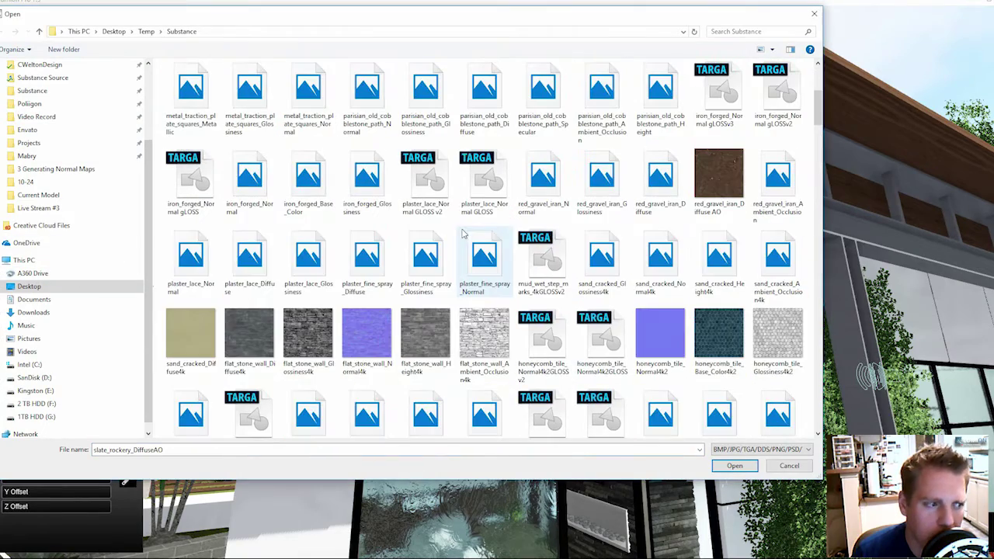
{"action": "left_click", "coordinate": [308, 333]}
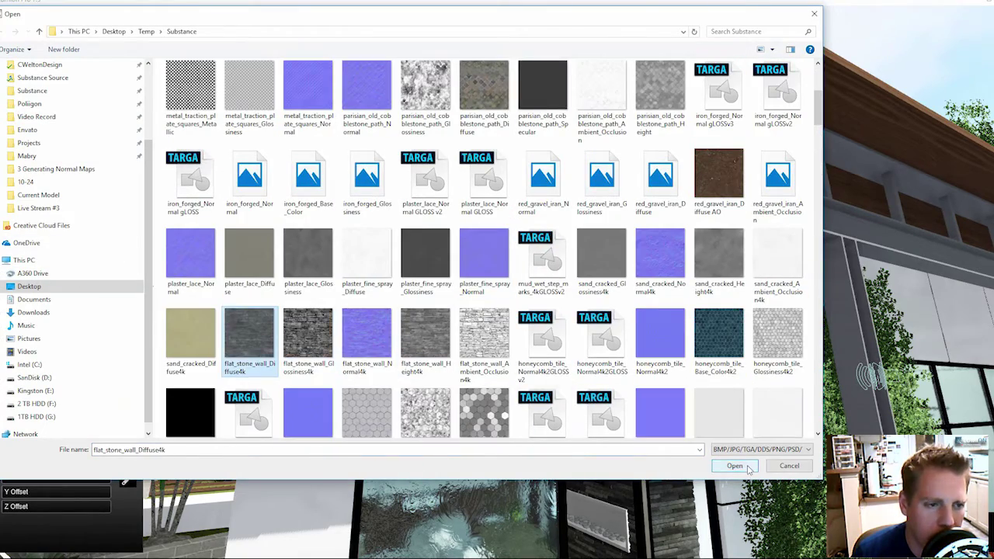
{"action": "left_click", "coordinate": [717, 466]}
- Set the stone wall texture's Scale to 5.3 and raise its Relief to the maximum
{"action": "key", "text": "w"}
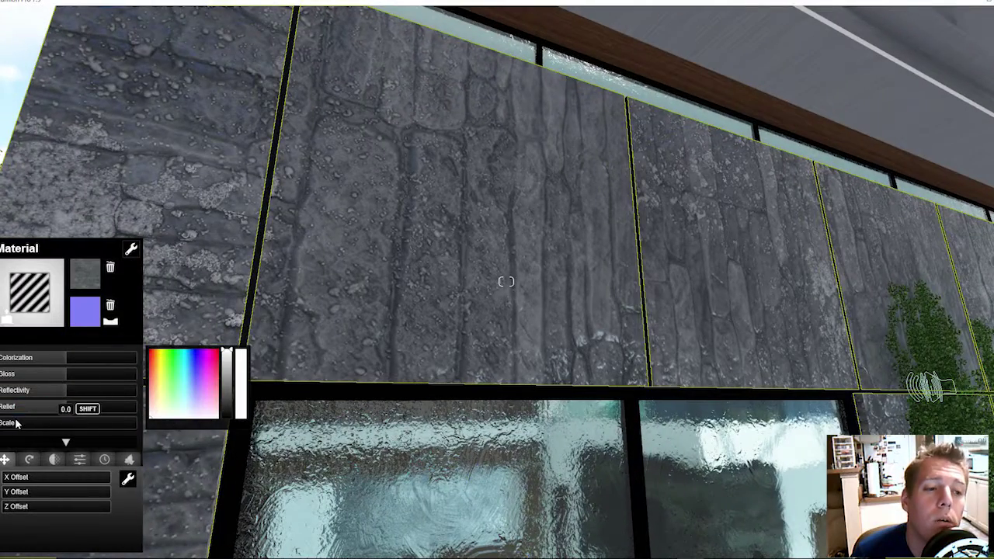
{"action": "left_click_drag", "start_coordinate": [15, 422], "coordinate": [36, 436]}
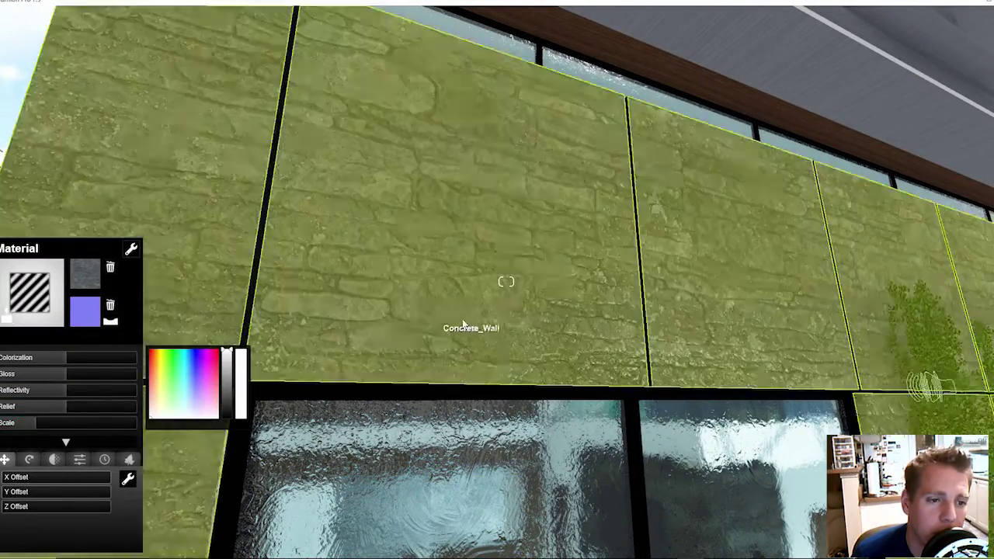
{"action": "key", "text": "w"}
{"action": "key", "text": "w"}
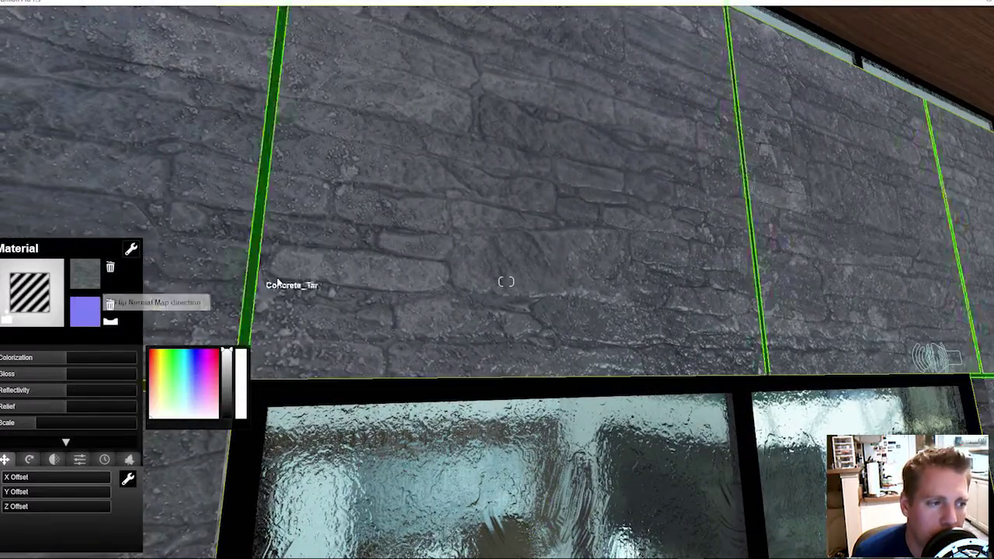
{"action": "left_click_drag", "start_coordinate": [85, 413], "coordinate": [117, 410]}
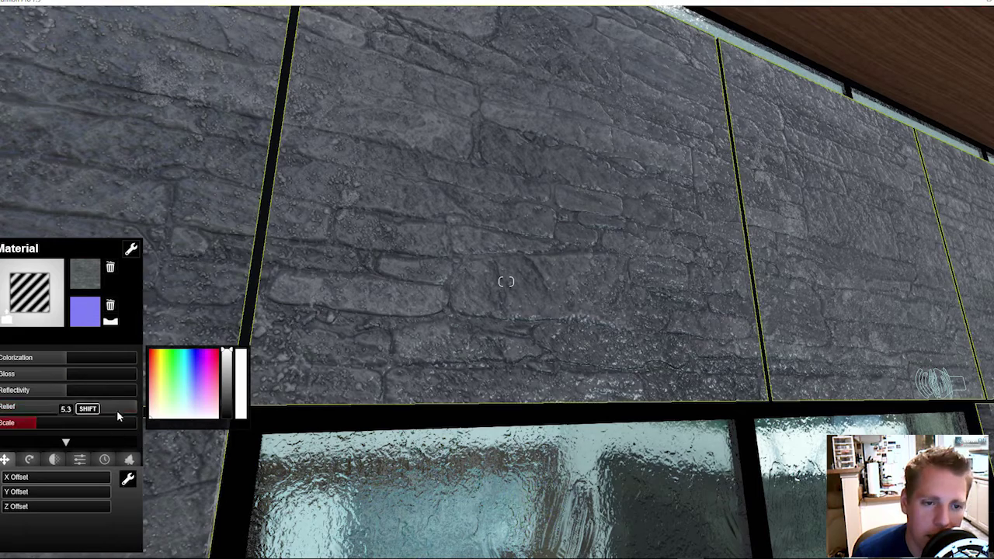
- Remove the normal map from the stone wall material and lower its Reflectivity to compare the surface without relief detail
{"action": "left_click", "coordinate": [109, 306]}
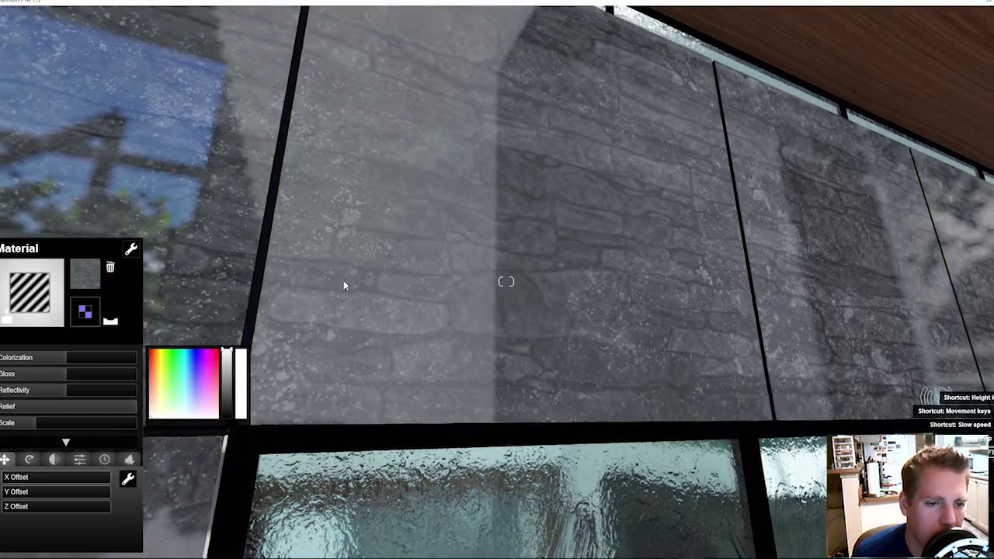
{"action": "key", "text": "d"}
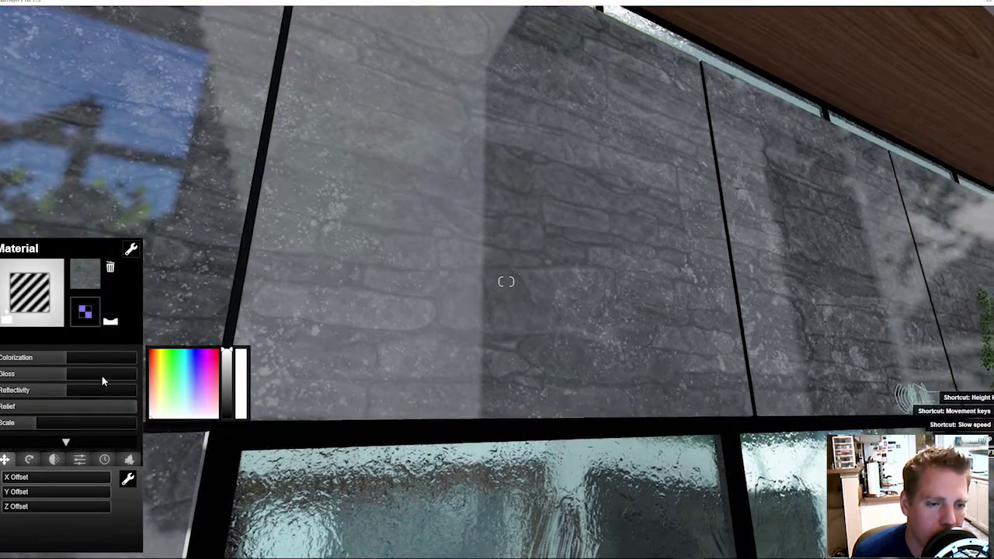
{"action": "left_click", "coordinate": [68, 406]}
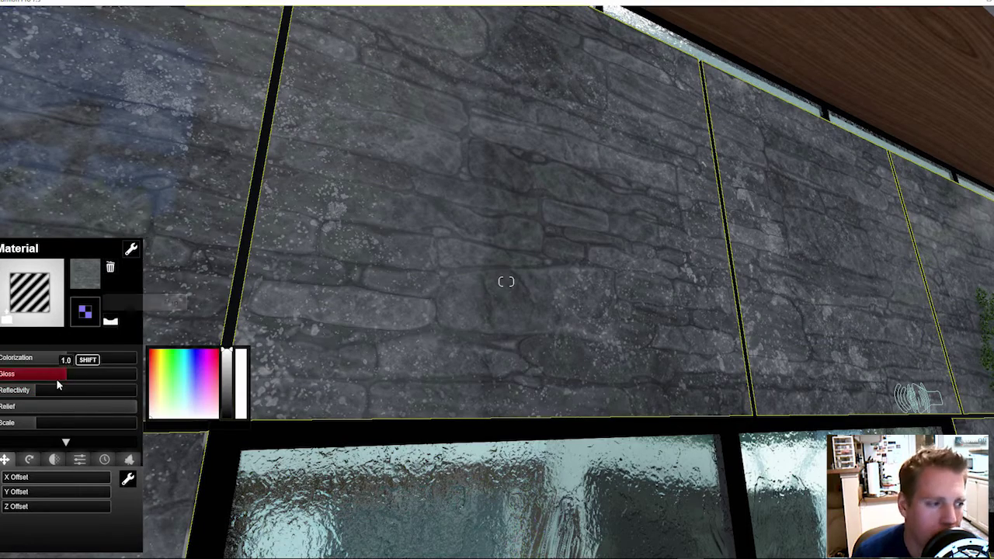
- Restore the stone wall material's normal map and set its Reflectivity to 1.3
{"action": "left_click", "coordinate": [84, 394]}
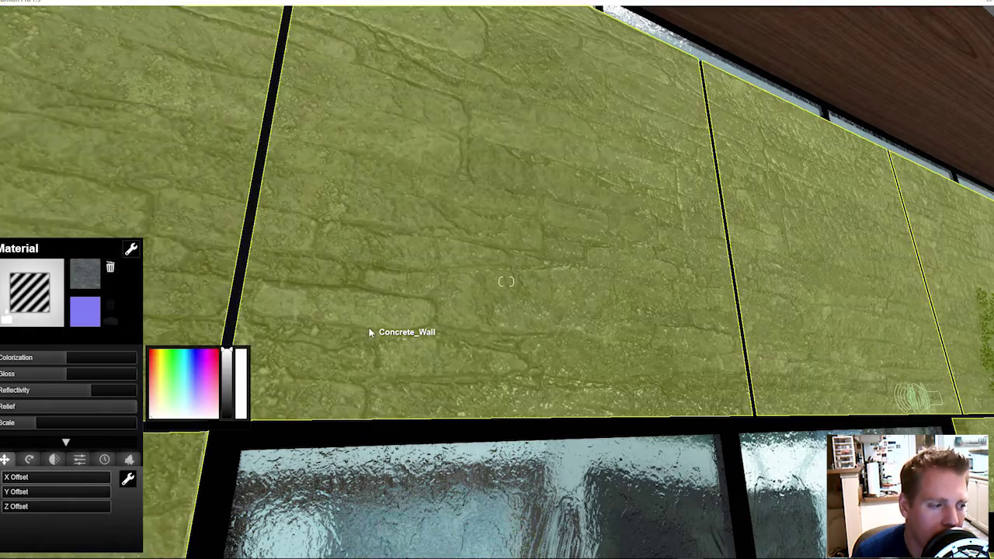
{"action": "scroll", "coordinate": [370, 333], "scroll_direction": "up", "scroll_amount": 4}
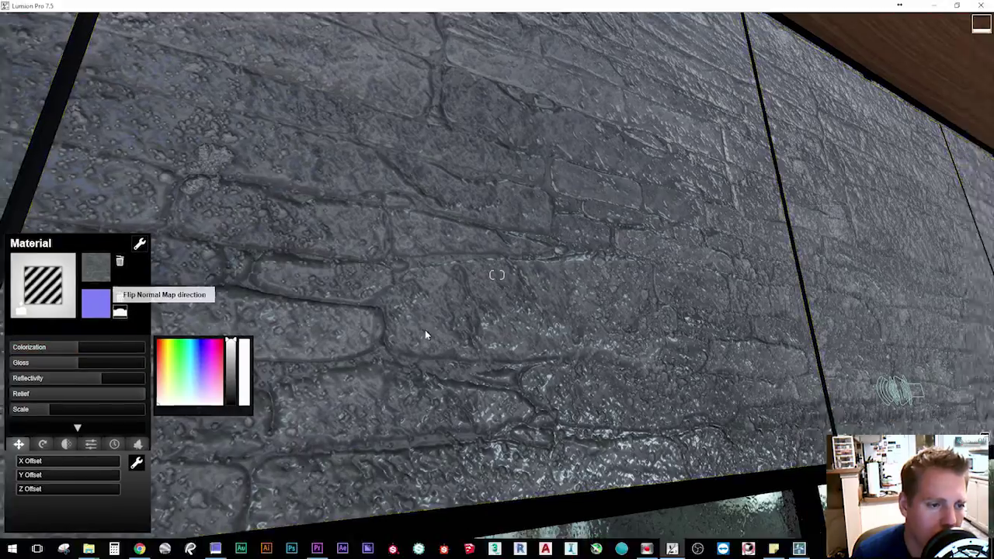
{"action": "right_click_drag", "start_coordinate": [425, 330], "coordinate": [295, 332]}
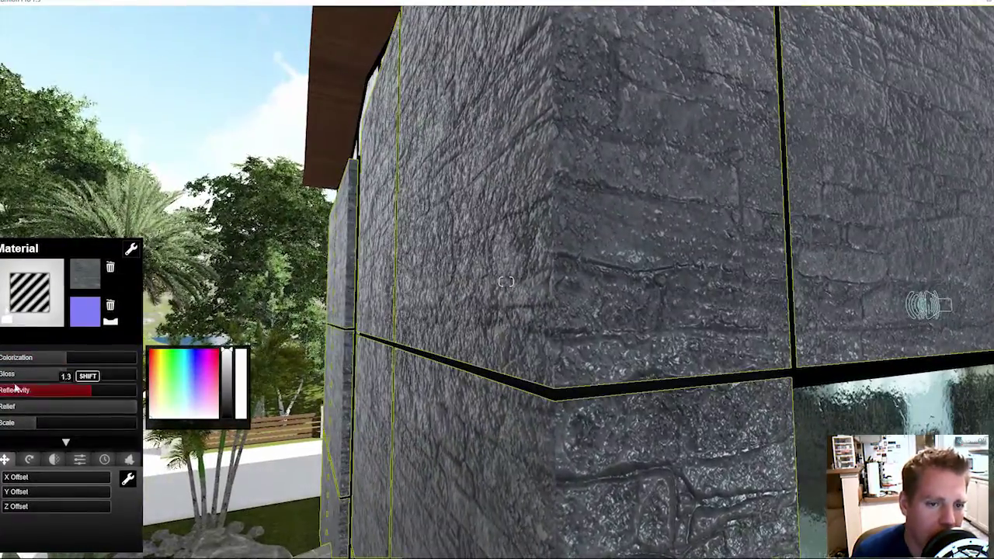
- Flip the normal map direction of the stone wall material and compare the effect at the building corner
{"action": "left_click", "coordinate": [110, 319]}
{"action": "right_click_drag", "start_coordinate": [455, 373], "coordinate": [544, 362]}
{"action": "key", "text": "a"}
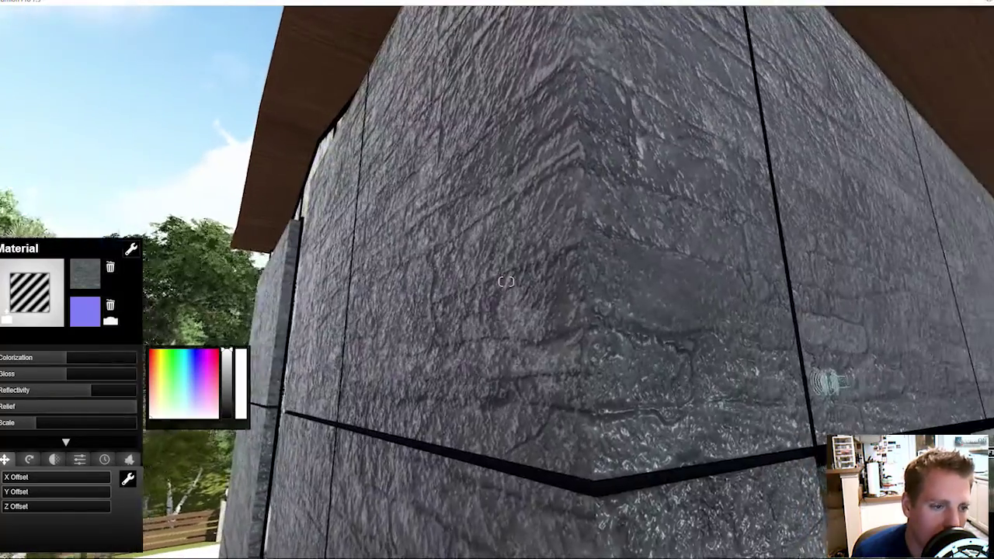
- Adjust the Relief of the flipped stone material, ending at 1.5
{"action": "mouse_move", "coordinate": [75, 414]}
{"action": "left_mouse_down"}
{"action": "mouse_move", "coordinate": [39, 417]}
{"action": "mouse_move", "coordinate": [148, 423]}
{"action": "mouse_move", "coordinate": [77, 431]}
{"action": "mouse_move", "coordinate": [212, 442]}
{"action": "left_mouse_up"}
{"action": "key", "text": "a"}
{"action": "right_click_drag", "start_coordinate": [212, 443], "coordinate": [104, 422]}
{"action": "key", "text": "d"}
{"action": "left_click_drag", "start_coordinate": [92, 415], "coordinate": [103, 411]}
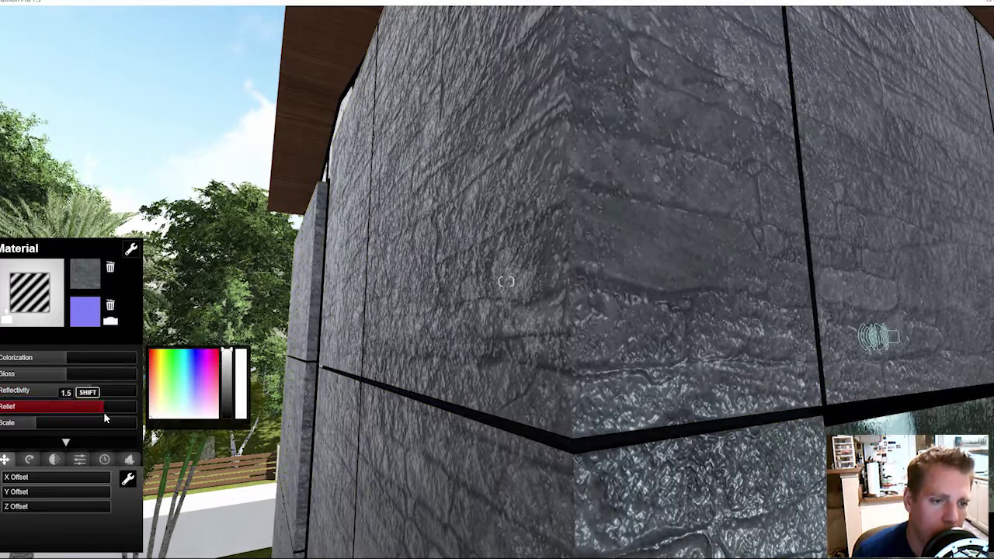
- Flip the stone wall's normal map back to its original direction and raise the Relief to nearly the maximum
{"action": "left_click", "coordinate": [112, 321]}
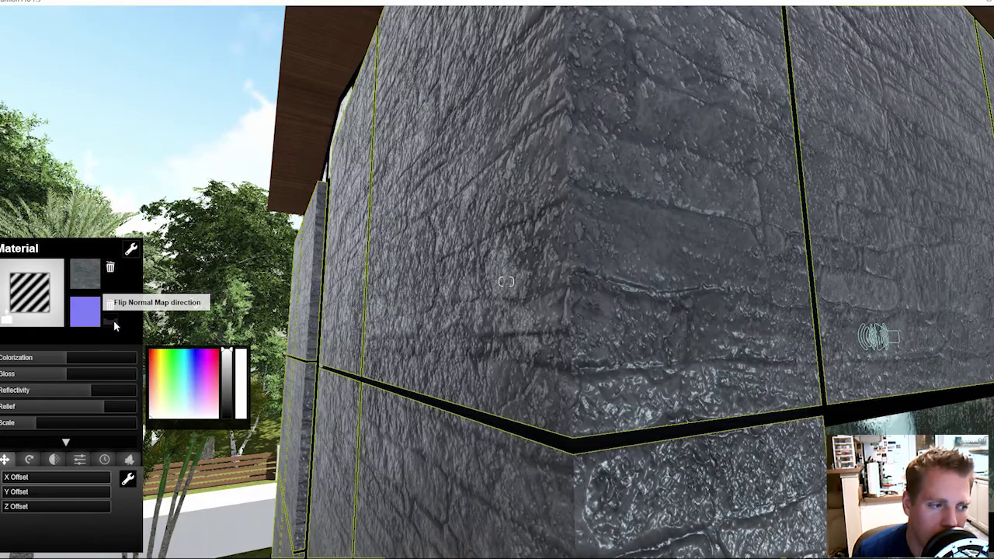
{"action": "left_click", "coordinate": [92, 405]}
{"action": "left_click_drag", "start_coordinate": [92, 409], "coordinate": [130, 407]}
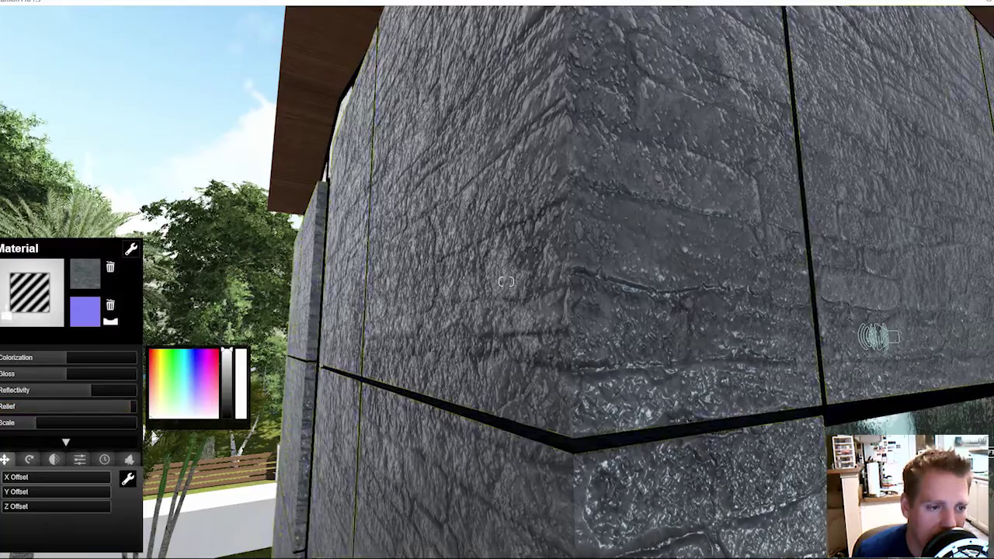
{"action": "right_click_drag", "start_coordinate": [263, 353], "coordinate": [296, 356]}
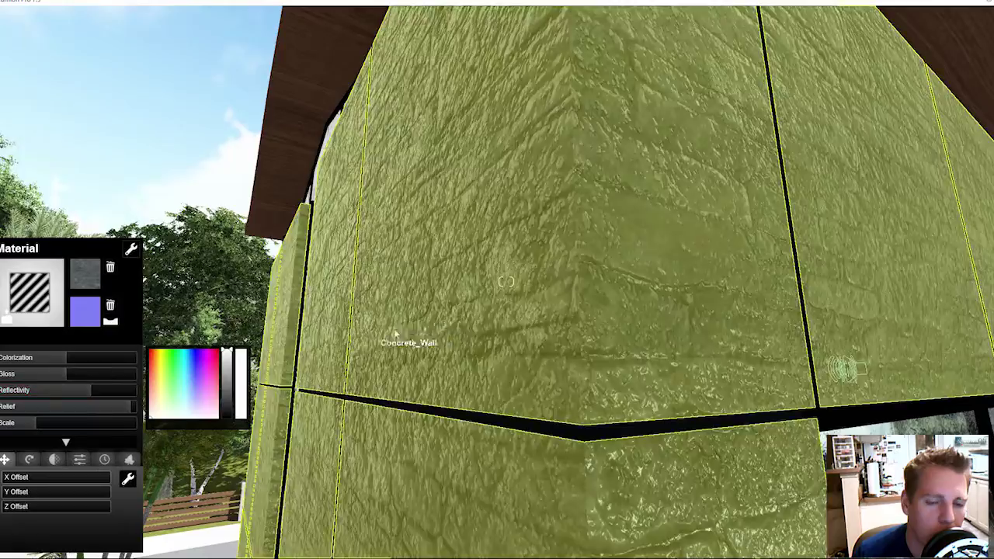
{"action": "right_click_drag", "start_coordinate": [404, 334], "coordinate": [408, 340]}
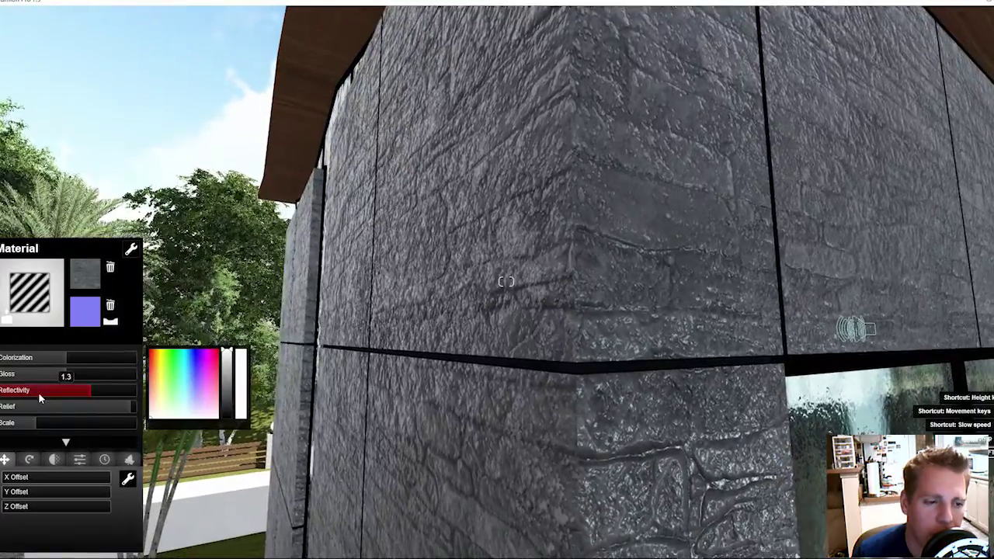
- Lower the stone wall material's Reflectivity to the minimum and save the material changes
{"action": "left_click_drag", "start_coordinate": [38, 392], "coordinate": [23, 441]}
{"action": "key", "text": "s"}
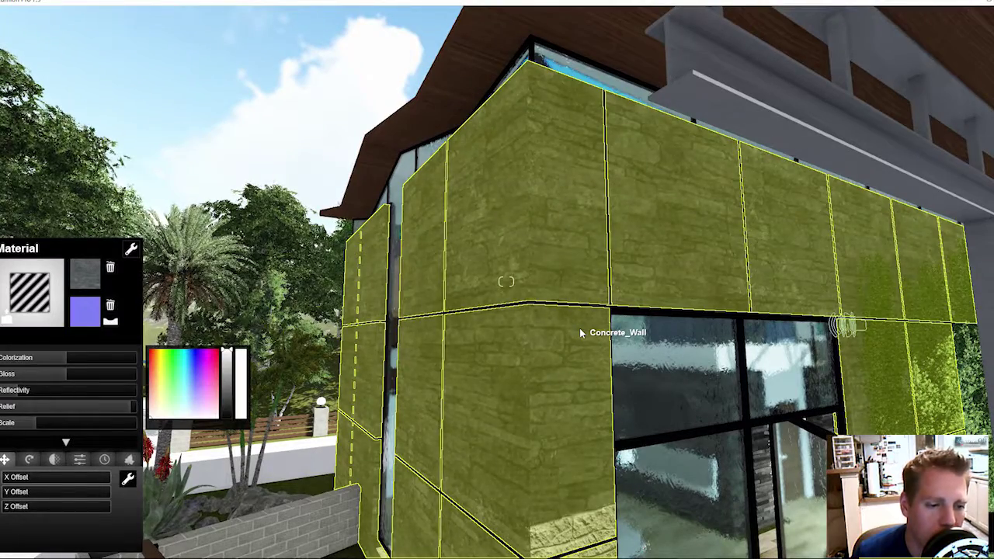
{"action": "key", "text": "w"}
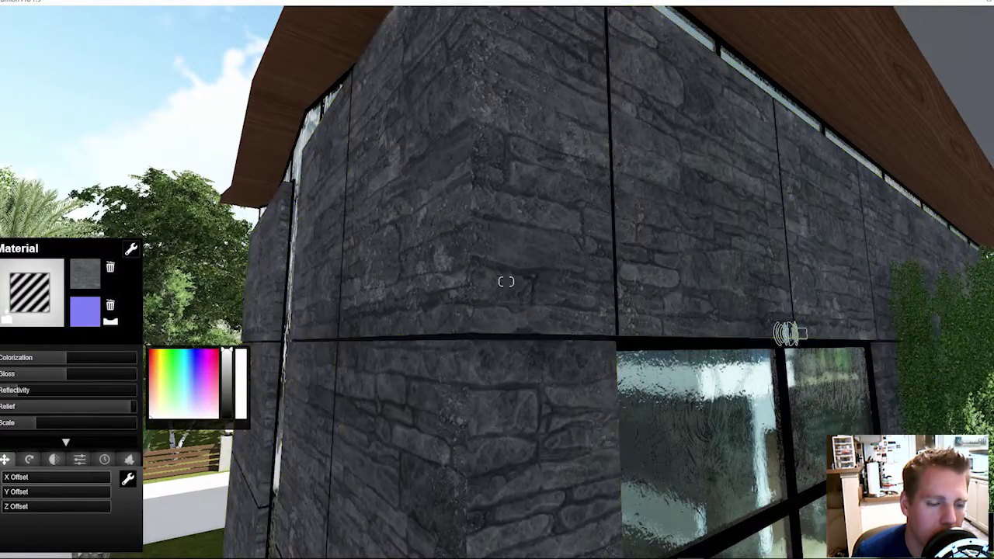
{"action": "left_click", "coordinate": [966, 536]}
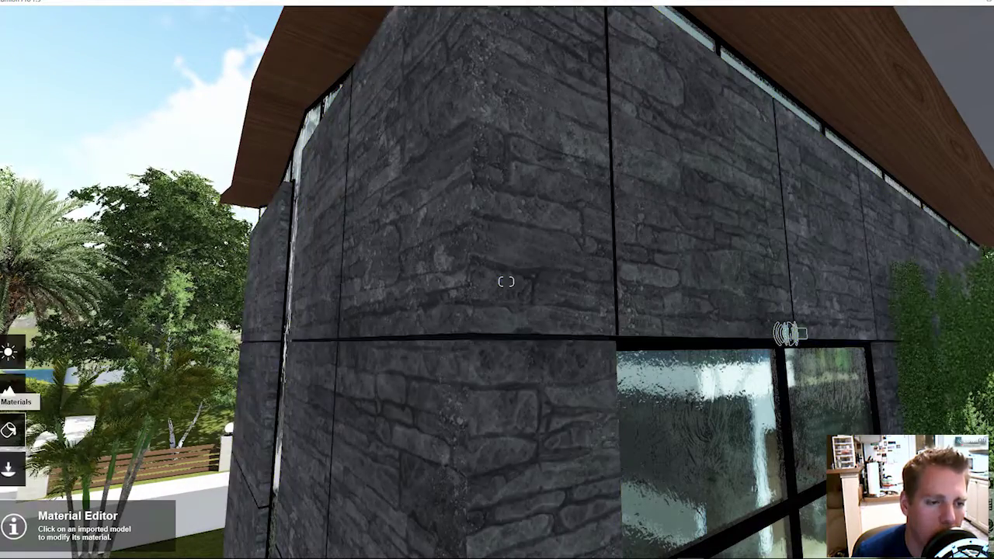
- Place a spotlight from the Lights and Utilities library high on the stone wall corner beside the glass doors
{"action": "left_click", "coordinate": [9, 429]}
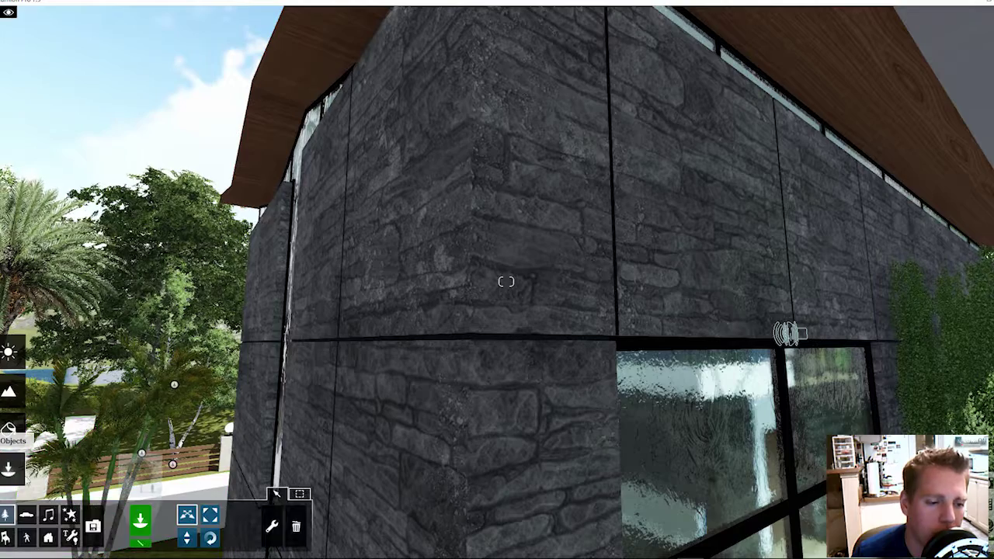
{"action": "left_click", "coordinate": [70, 538]}
{"action": "left_click", "coordinate": [150, 477]}
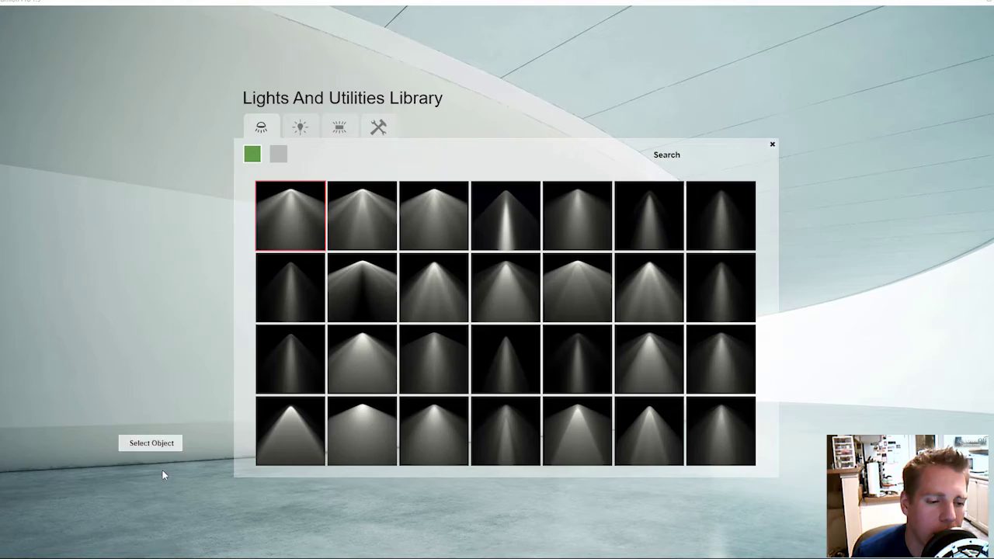
{"action": "left_click", "coordinate": [457, 364]}
{"action": "right_click_drag", "start_coordinate": [605, 400], "coordinate": [484, 412]}
{"action": "key", "text": "s"}
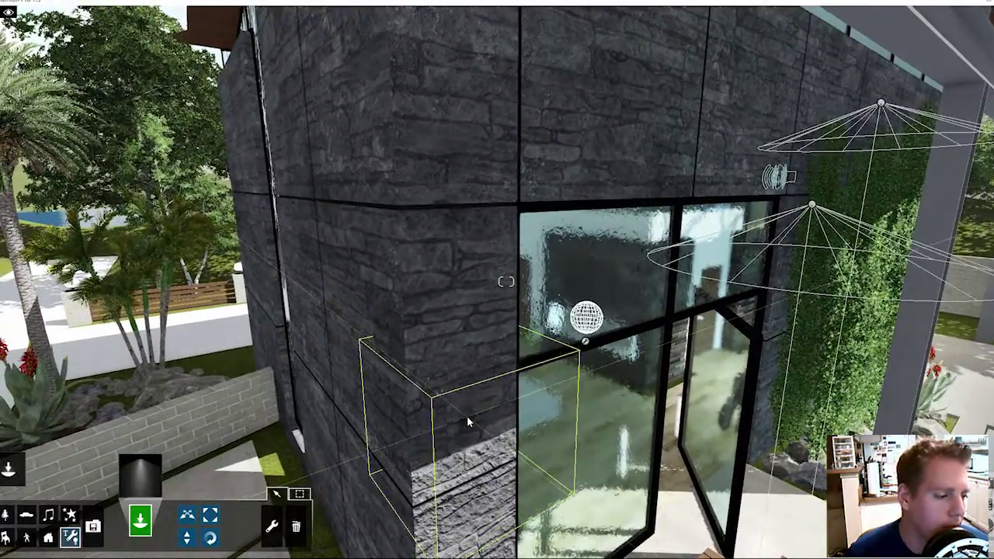
{"action": "left_click_drag", "start_coordinate": [468, 418], "coordinate": [461, 156]}
- Lower the sun height to dusk so the spotlight stands out on the stone corner, and return to material editing
{"action": "left_click", "coordinate": [9, 351]}
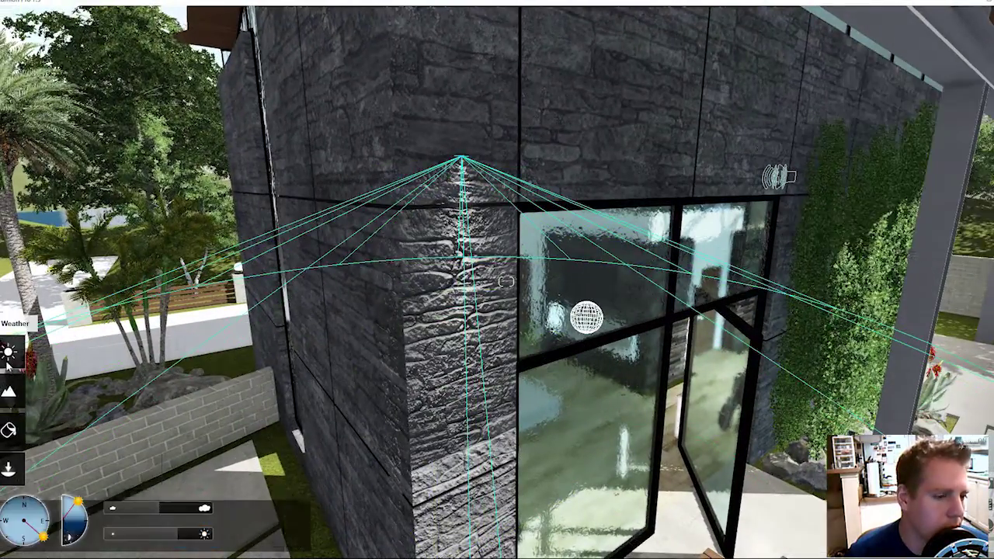
{"action": "left_click_drag", "start_coordinate": [77, 509], "coordinate": [79, 519]}
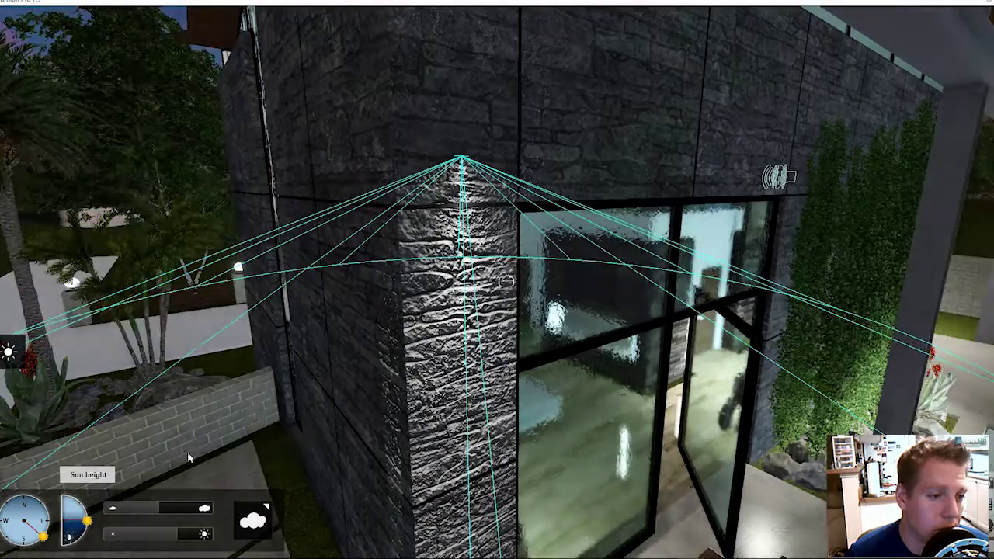
{"action": "key", "text": "w"}
{"action": "right_click_drag", "start_coordinate": [192, 455], "coordinate": [185, 412]}
{"action": "left_click", "coordinate": [9, 430]}
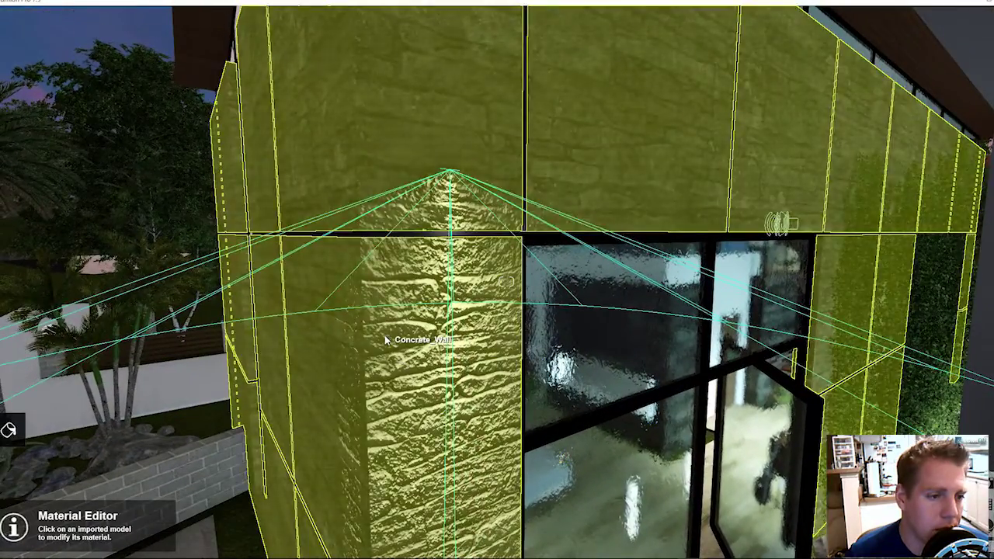
- Switch to the Chrome browser, search the web for "normal online" and open the NormalMap-Online generator site
{"action": "key", "text": "s"}
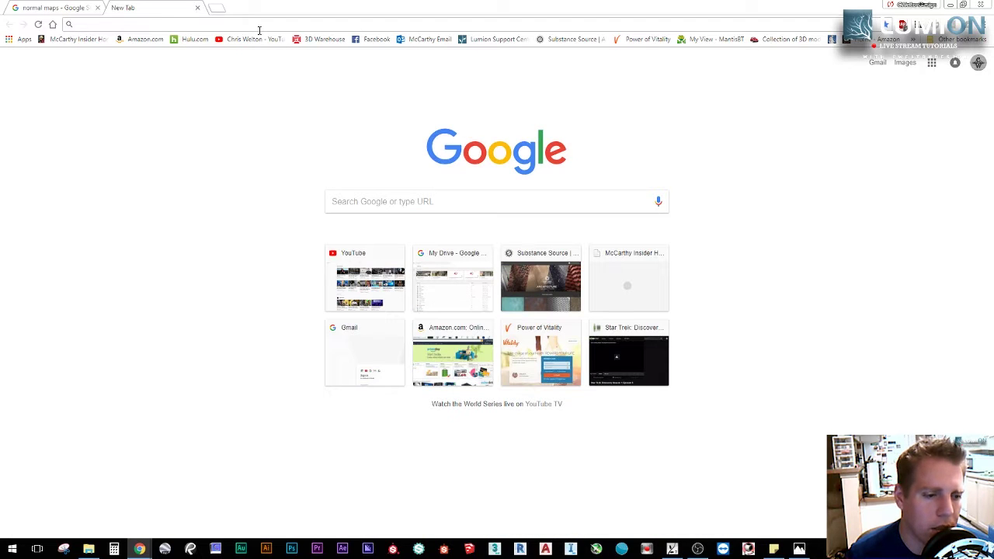
{"action": "type", "text": "no"}
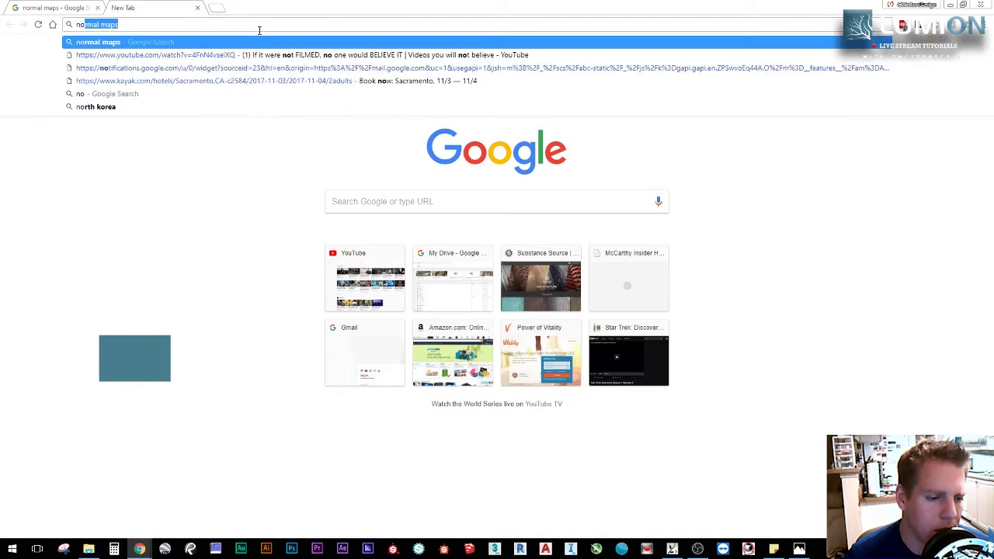
{"action": "type", "text": "rmal on"}
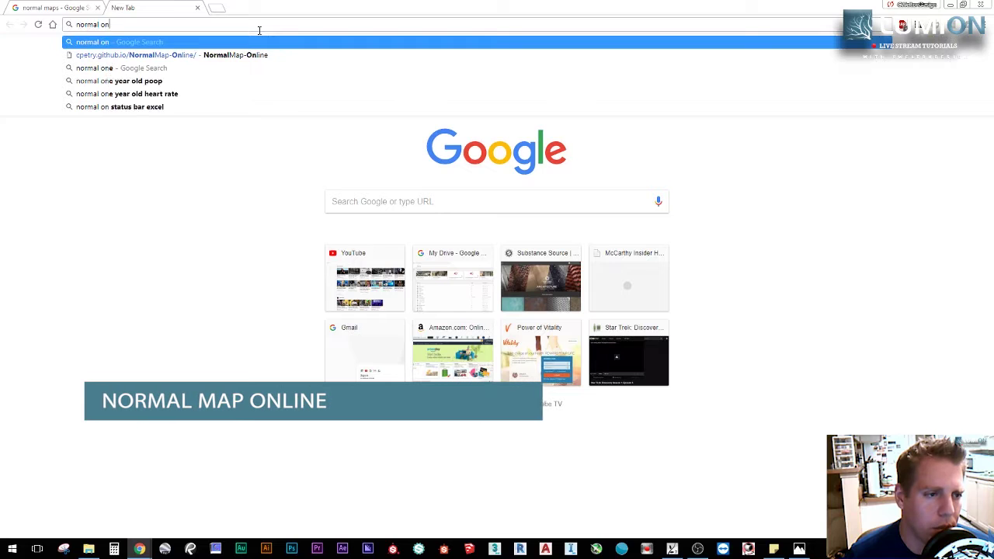
{"action": "type", "text": "line"}
{"action": "key", "text": "Return"}
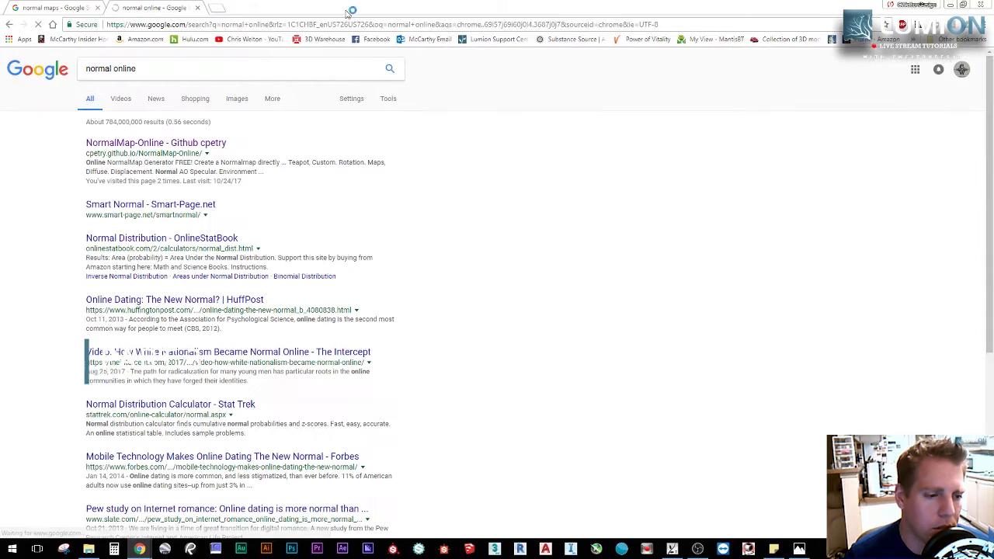
{"action": "left_click", "coordinate": [212, 143]}
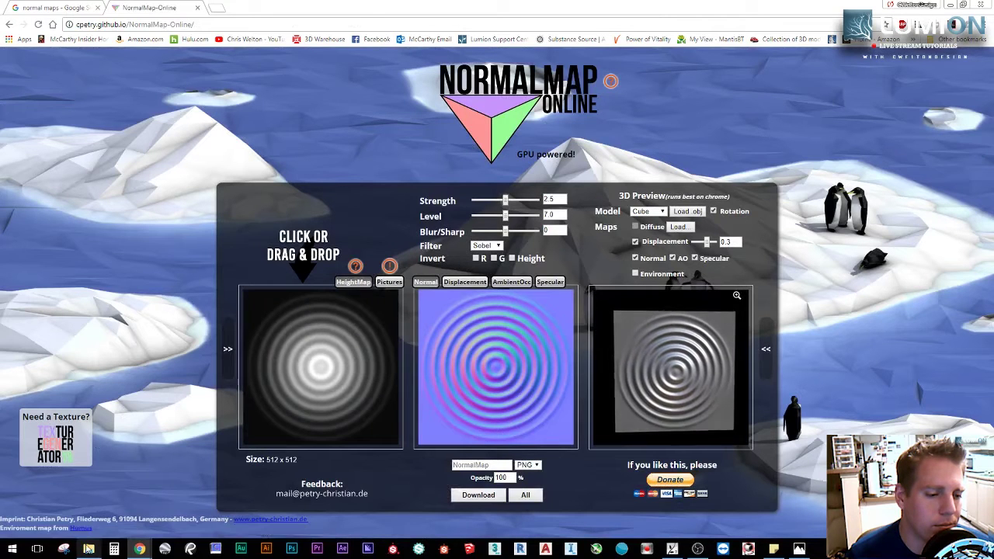
- Load flat_stone_wall_Height4k from the Substance folder into NormalMap-Online as the height map
{"action": "left_click", "coordinate": [90, 549]}
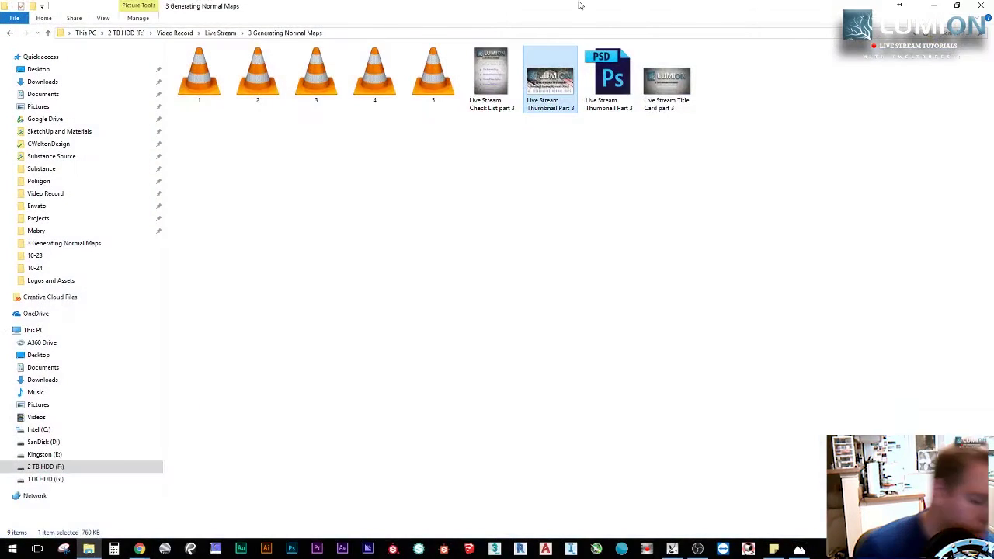
{"action": "left_click_drag", "start_coordinate": [579, 6], "coordinate": [993, 138]}
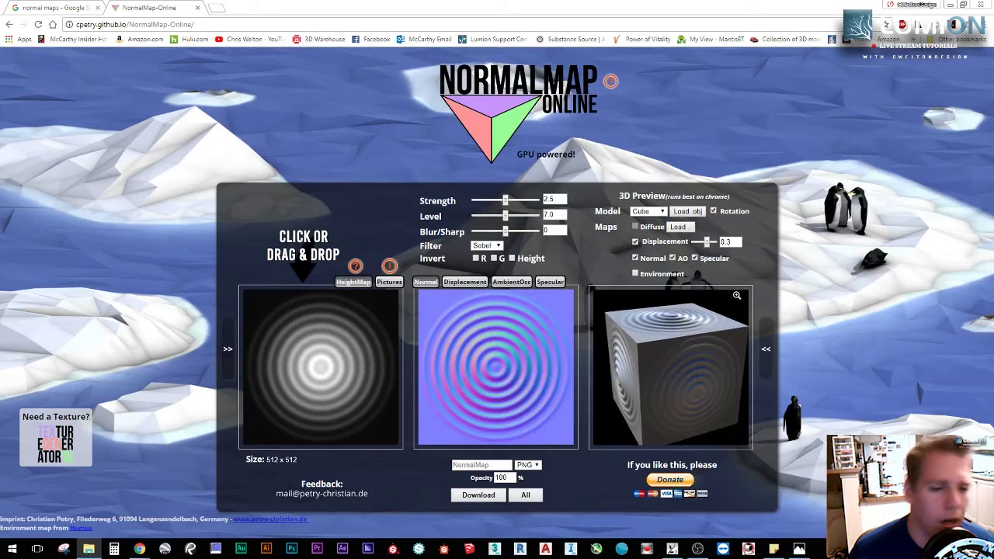
{"action": "left_click_drag", "start_coordinate": [993, 144], "coordinate": [777, 114]}
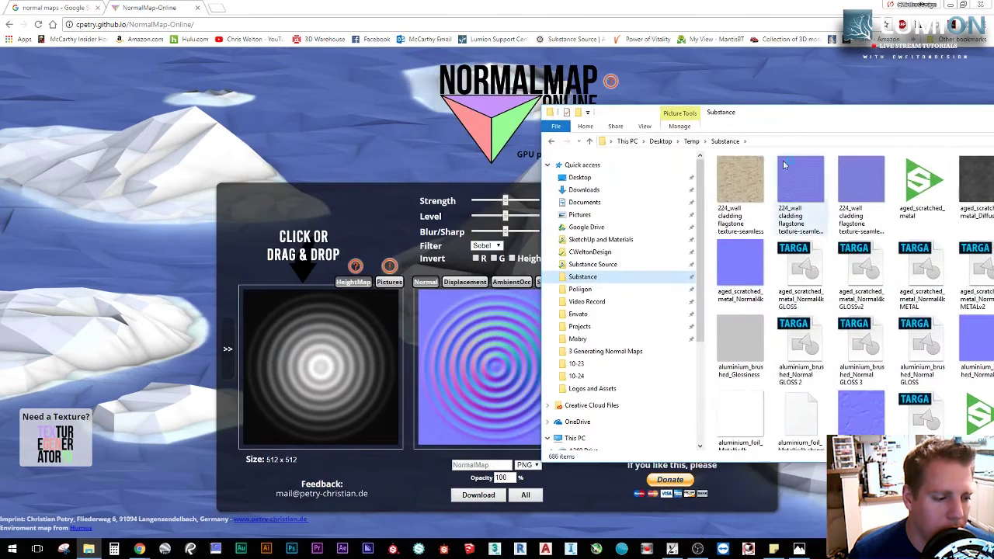
{"action": "scroll", "coordinate": [759, 208], "scroll_direction": "down", "scroll_amount": 5}
{"action": "left_click_drag", "start_coordinate": [891, 119], "coordinate": [614, 62]}
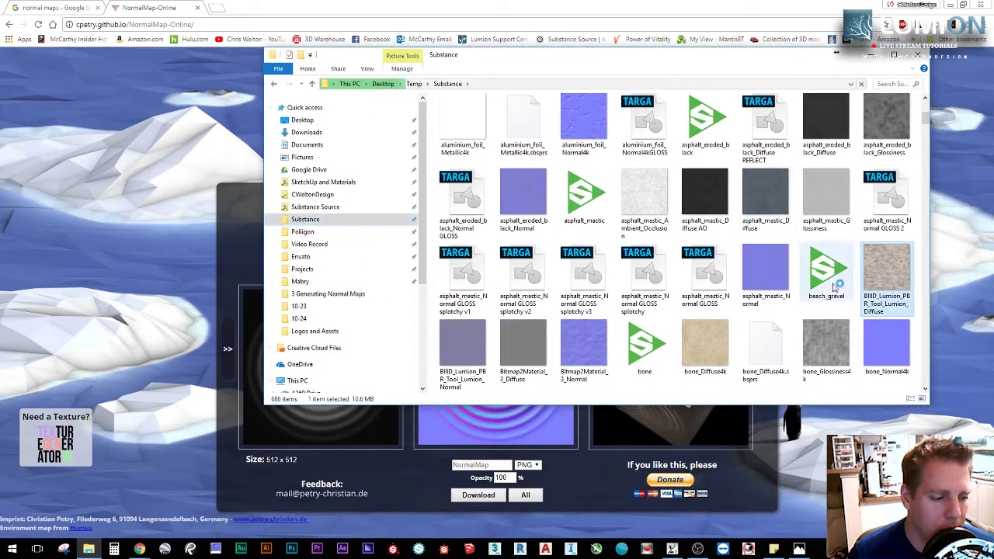
{"action": "scroll", "coordinate": [713, 344], "scroll_direction": "down", "scroll_amount": 2}
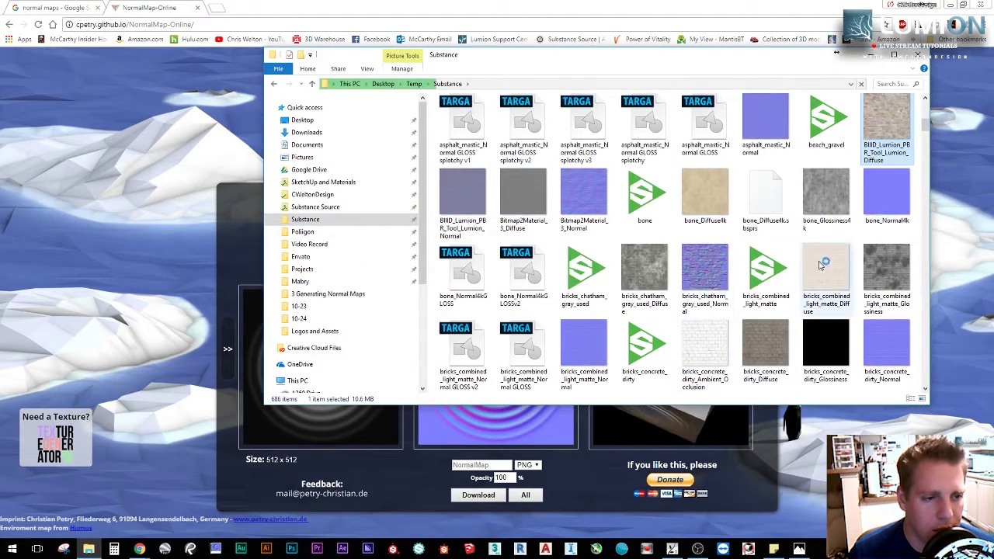
{"action": "scroll", "coordinate": [831, 271], "scroll_direction": "down", "scroll_amount": 10}
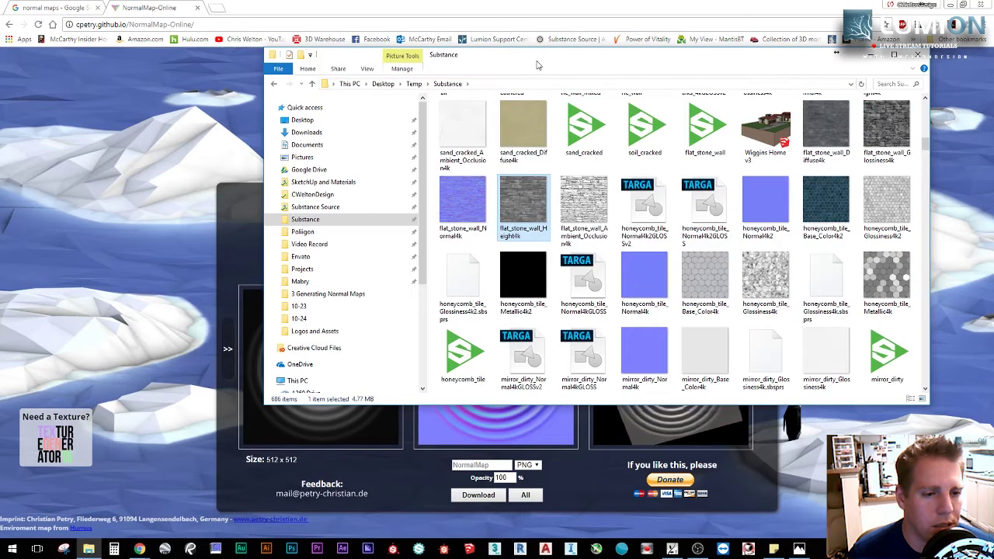
{"action": "left_click_drag", "start_coordinate": [536, 65], "coordinate": [643, 71]}
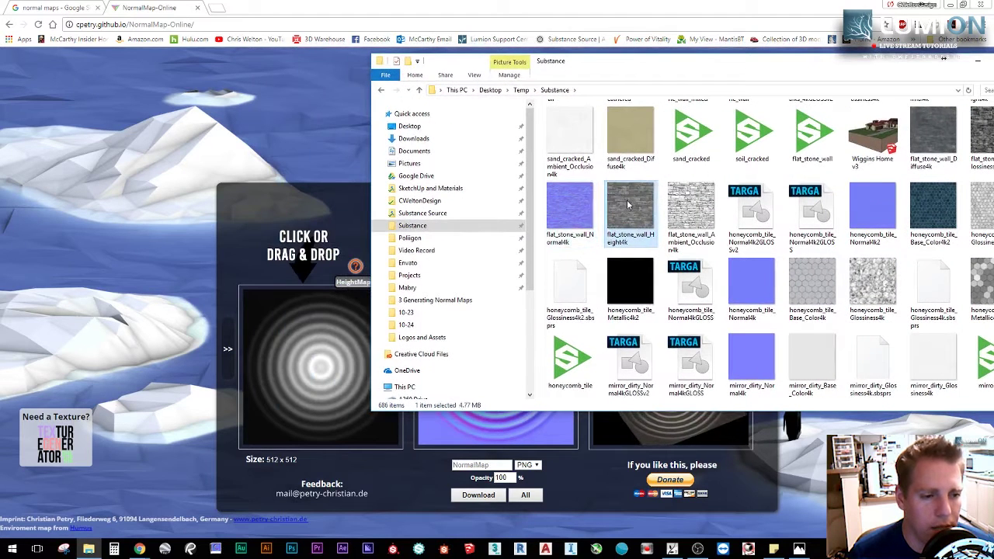
{"action": "left_click_drag", "start_coordinate": [319, 418], "coordinate": [322, 422]}
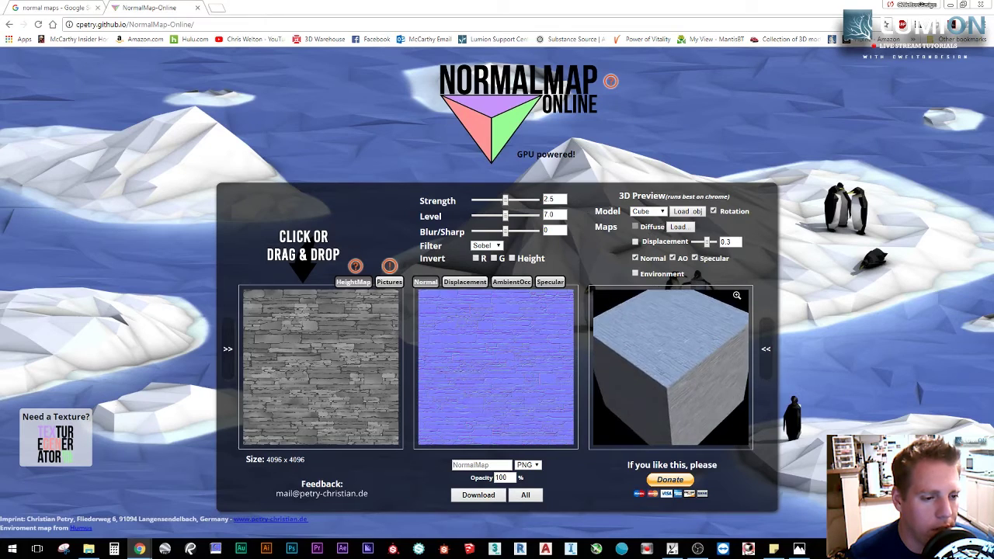
- Load a flat_stone_wall texture from the Substance folder as the Diffuse map of the 3D preview
{"action": "left_click", "coordinate": [677, 226]}
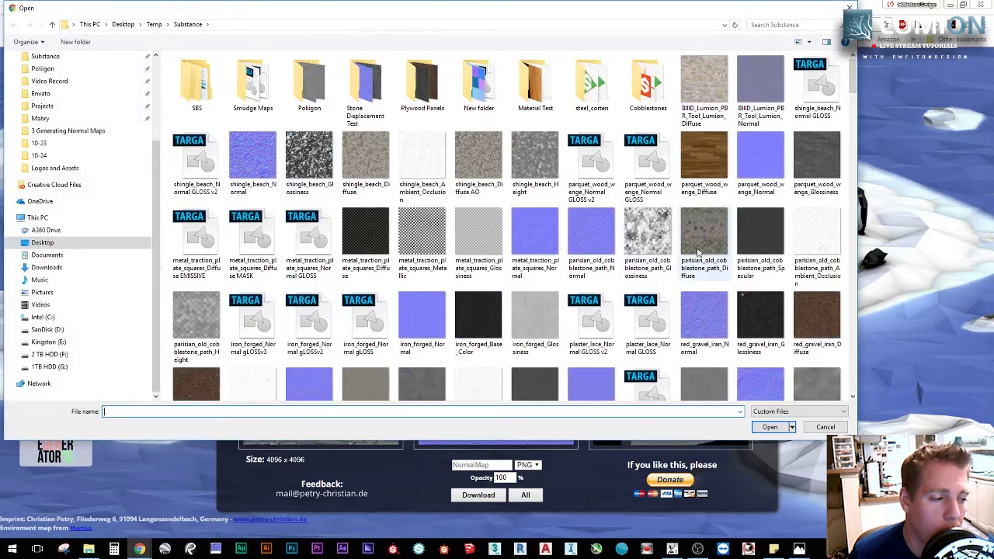
{"action": "scroll", "coordinate": [644, 252], "scroll_direction": "down", "scroll_amount": 3}
{"action": "left_click", "coordinate": [365, 285]}
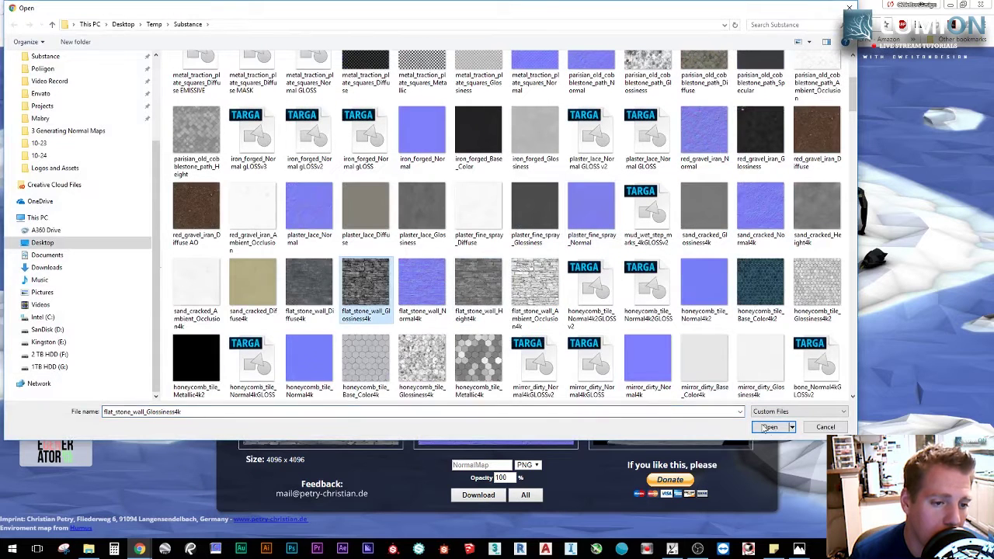
{"action": "left_click", "coordinate": [478, 285]}
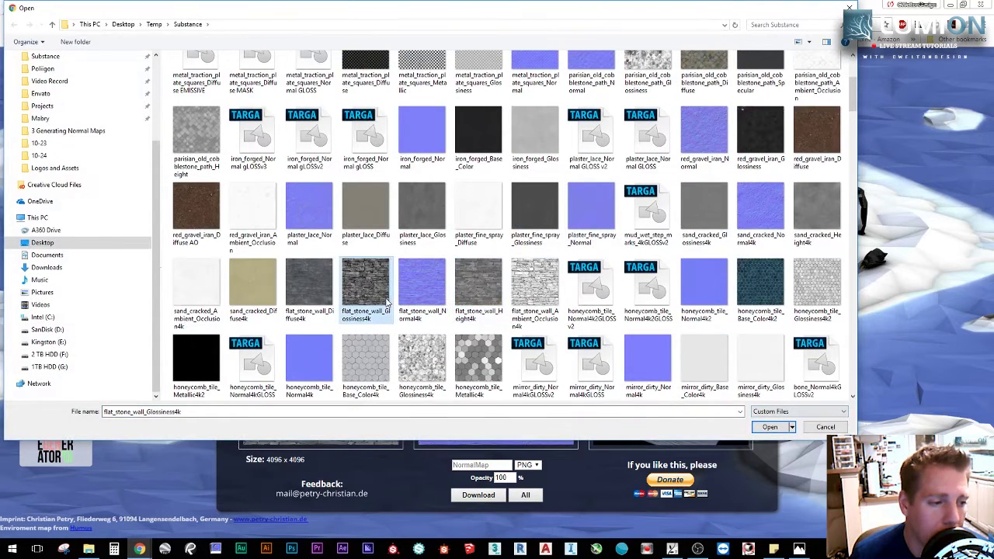
{"action": "left_click", "coordinate": [777, 428]}
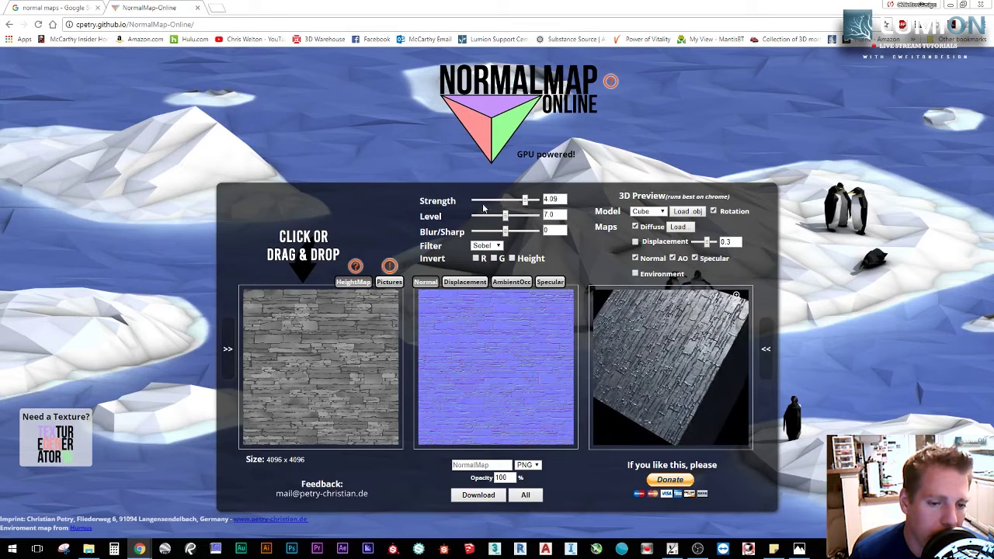
- Try different Strength and Level values on the normal map, settling on Strength 4.55 and Level 6
{"action": "left_click_drag", "start_coordinate": [505, 202], "coordinate": [459, 207]}
{"action": "left_click_drag", "start_coordinate": [520, 221], "coordinate": [529, 204]}
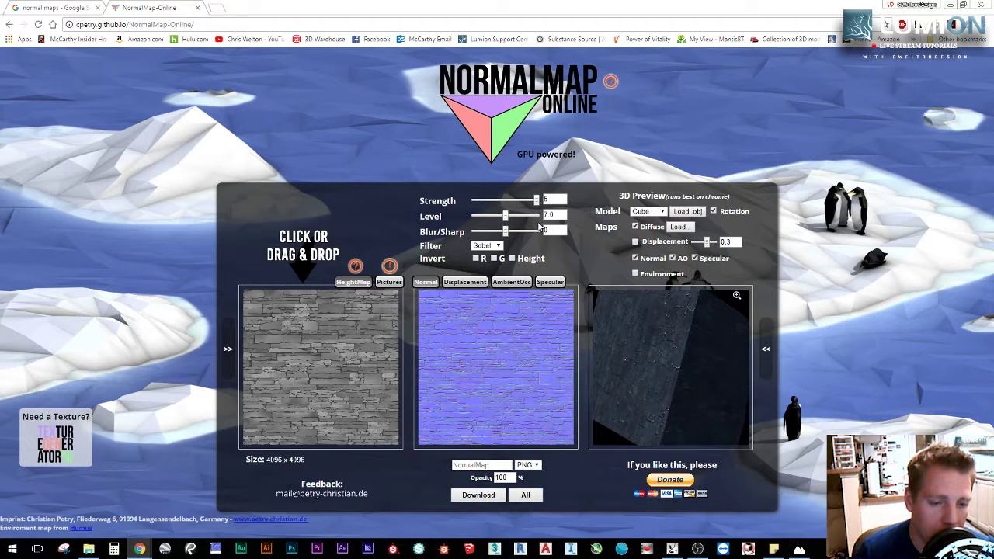
{"action": "left_click_drag", "start_coordinate": [535, 216], "coordinate": [473, 225]}
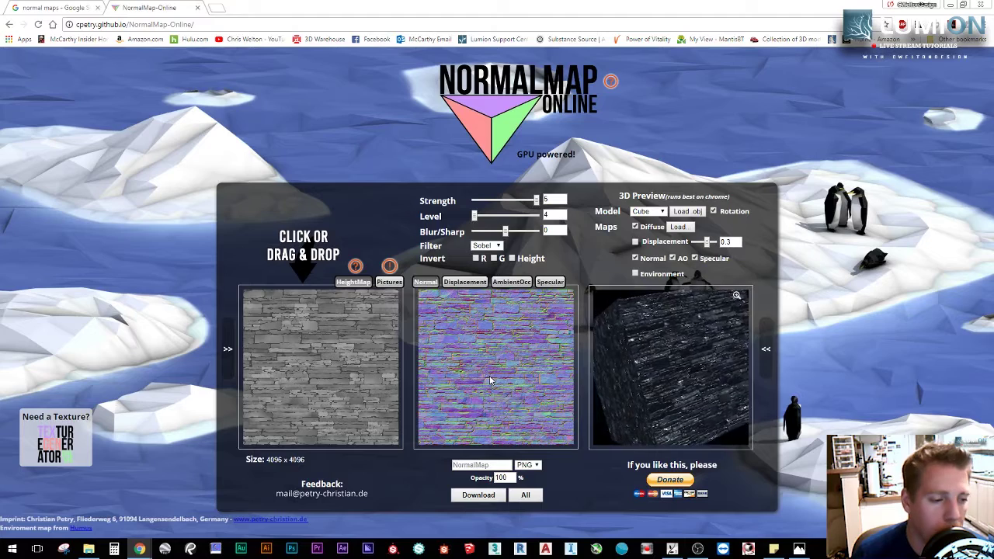
{"action": "mouse_move", "coordinate": [476, 216]}
{"action": "left_mouse_down"}
{"action": "mouse_move", "coordinate": [505, 217]}
{"action": "mouse_move", "coordinate": [500, 231]}
{"action": "mouse_move", "coordinate": [477, 230]}
{"action": "mouse_move", "coordinate": [487, 233]}
{"action": "mouse_move", "coordinate": [489, 217]}
{"action": "mouse_move", "coordinate": [525, 217]}
{"action": "mouse_move", "coordinate": [478, 216]}
{"action": "mouse_move", "coordinate": [494, 218]}
{"action": "left_mouse_up"}
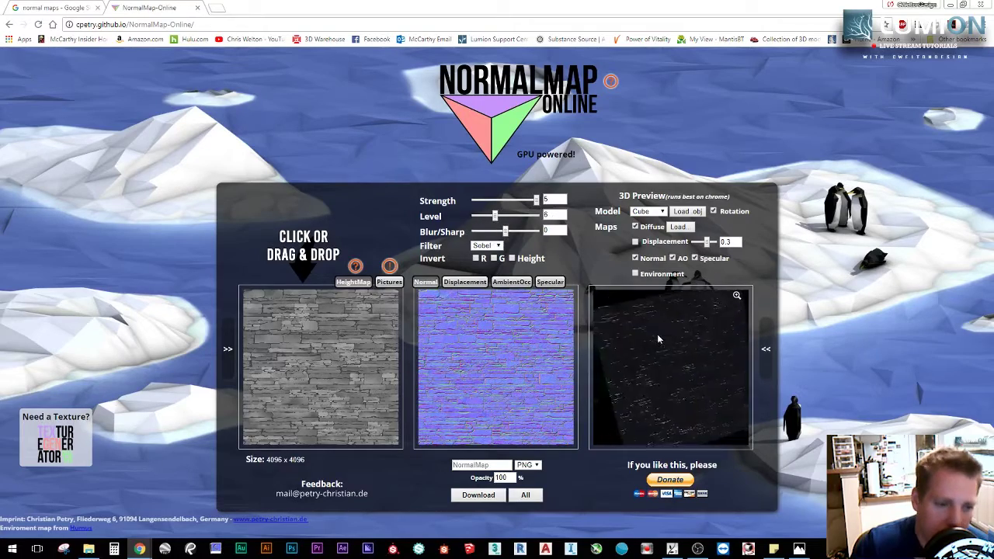
{"action": "left_click_drag", "start_coordinate": [710, 334], "coordinate": [702, 366]}
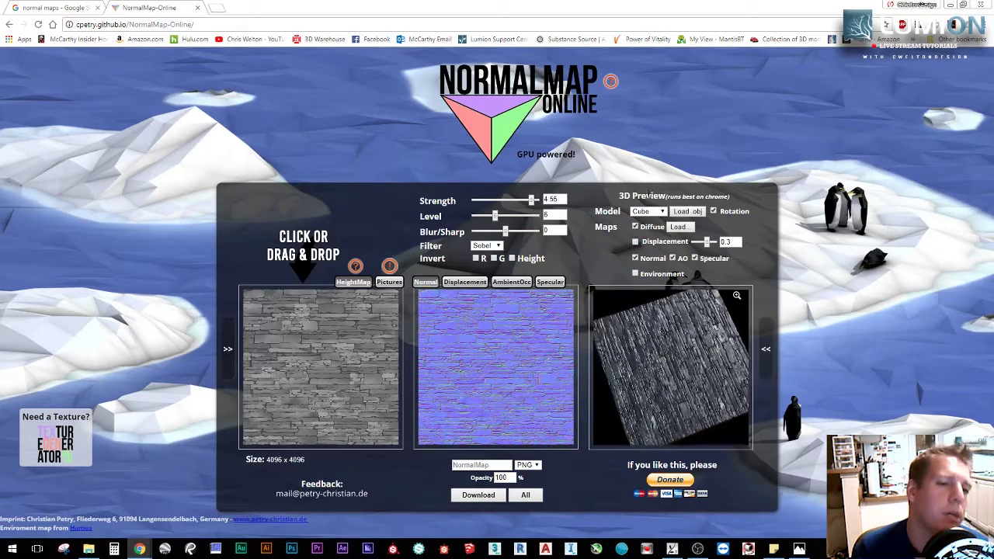
- Change the 3D preview model to Cylinder and inspect the stone surface on it up close
{"action": "left_click", "coordinate": [648, 211]}
{"action": "left_click", "coordinate": [644, 247]}
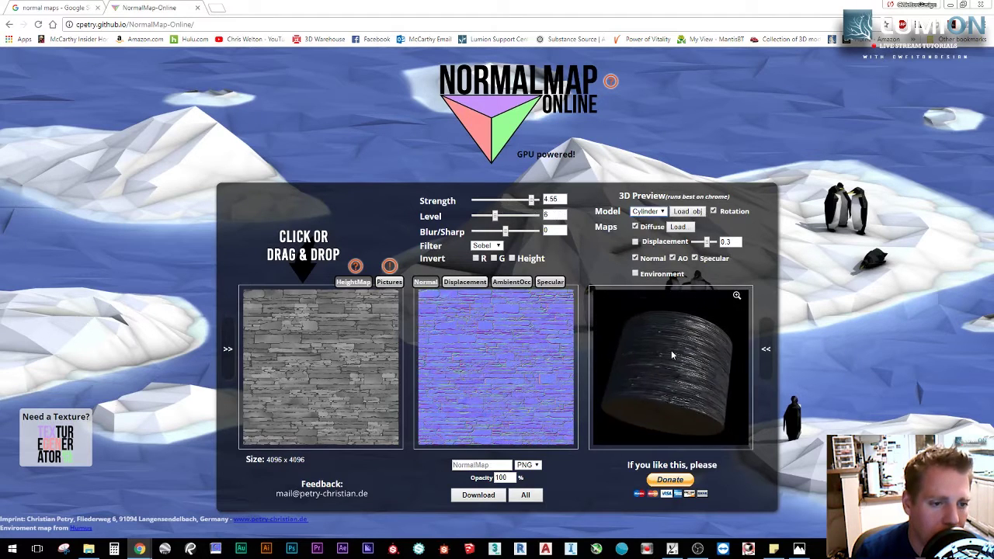
{"action": "scroll", "coordinate": [673, 356], "scroll_direction": "up", "scroll_amount": 3}
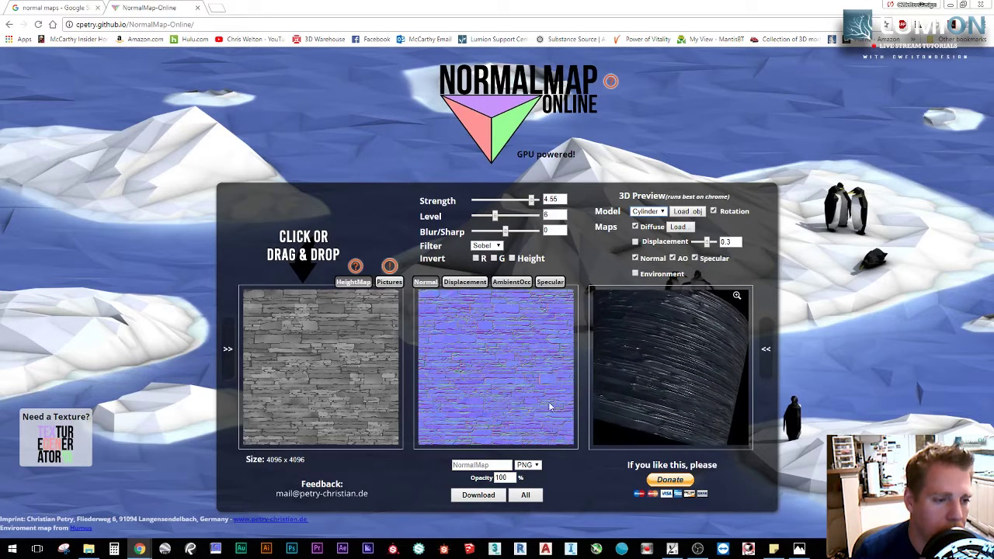
{"action": "mouse_move", "coordinate": [674, 377]}
{"action": "left_mouse_down"}
{"action": "mouse_move", "coordinate": [669, 402]}
{"action": "mouse_move", "coordinate": [661, 377]}
{"action": "left_mouse_up"}
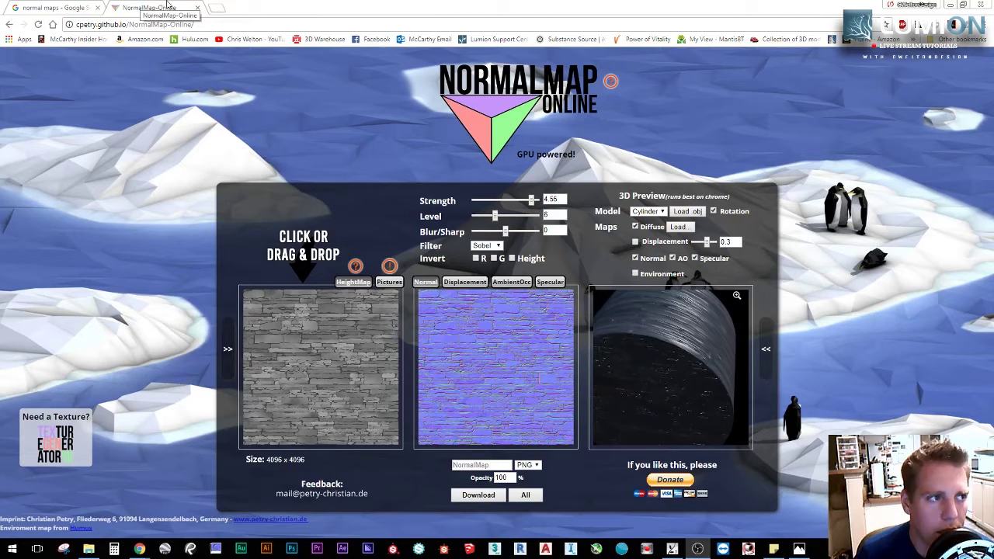
- Close the NormalMap-Online page and open the byzantos.com home page in a new tab
{"action": "left_click", "coordinate": [196, 7]}
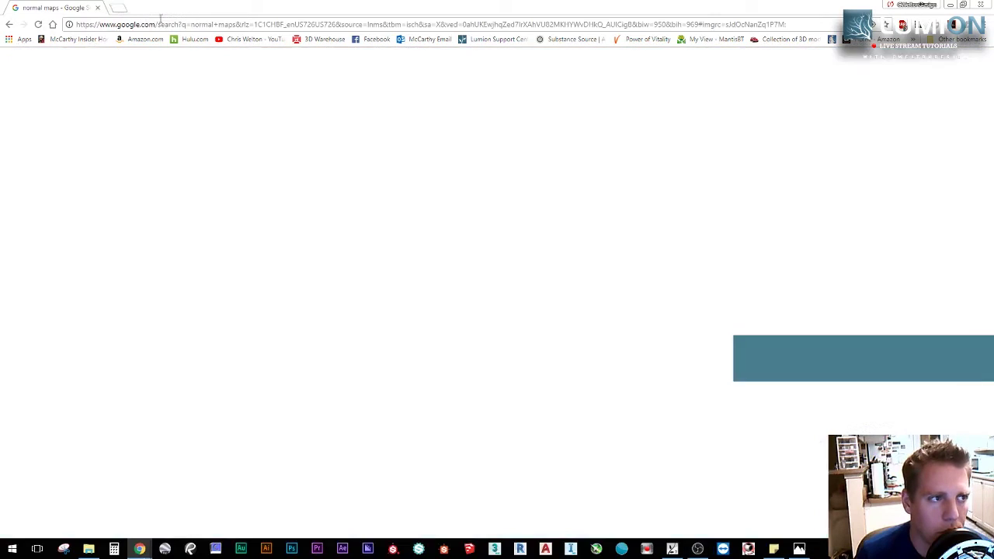
{"action": "left_click", "coordinate": [120, 9]}
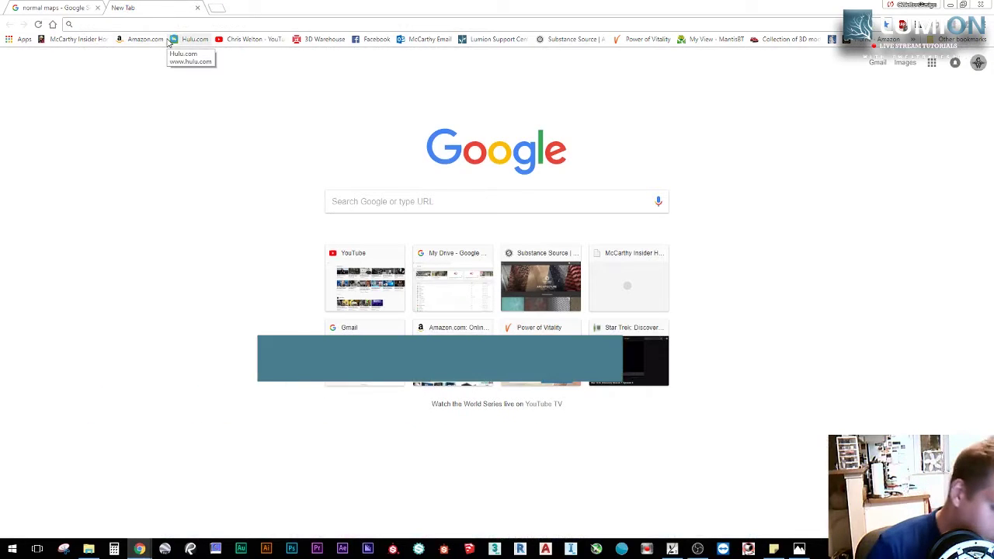
{"action": "type", "text": "byzan"}
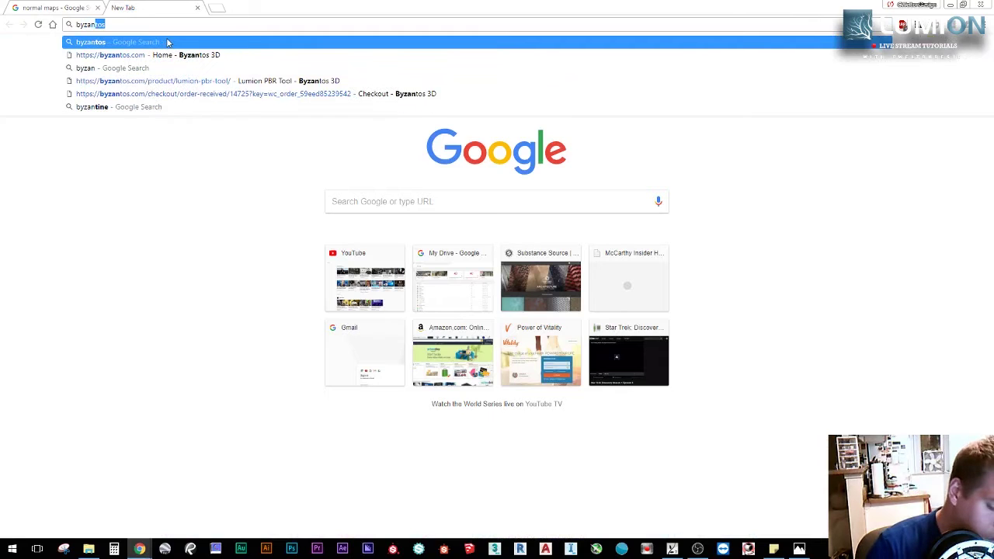
{"action": "type", "text": "tos"}
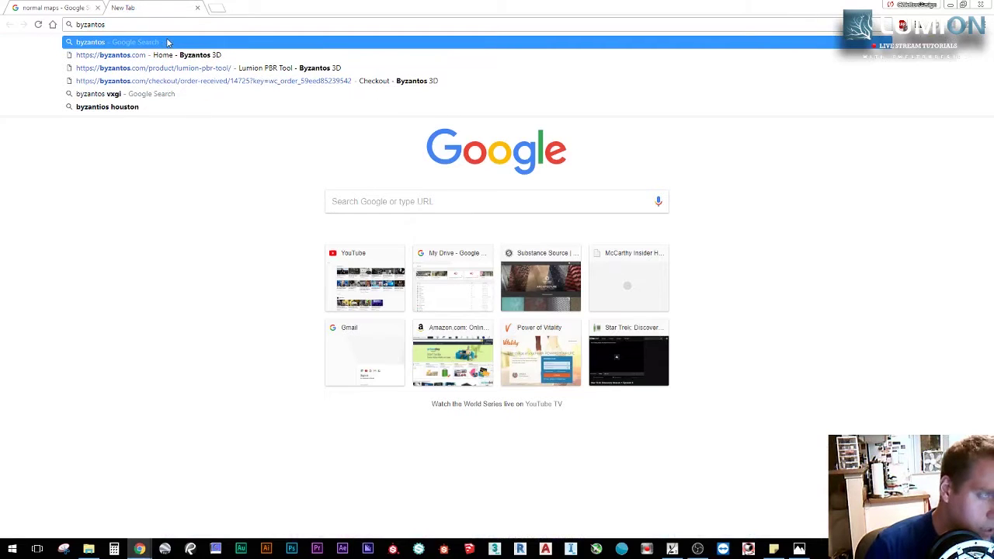
{"action": "left_click", "coordinate": [124, 56]}
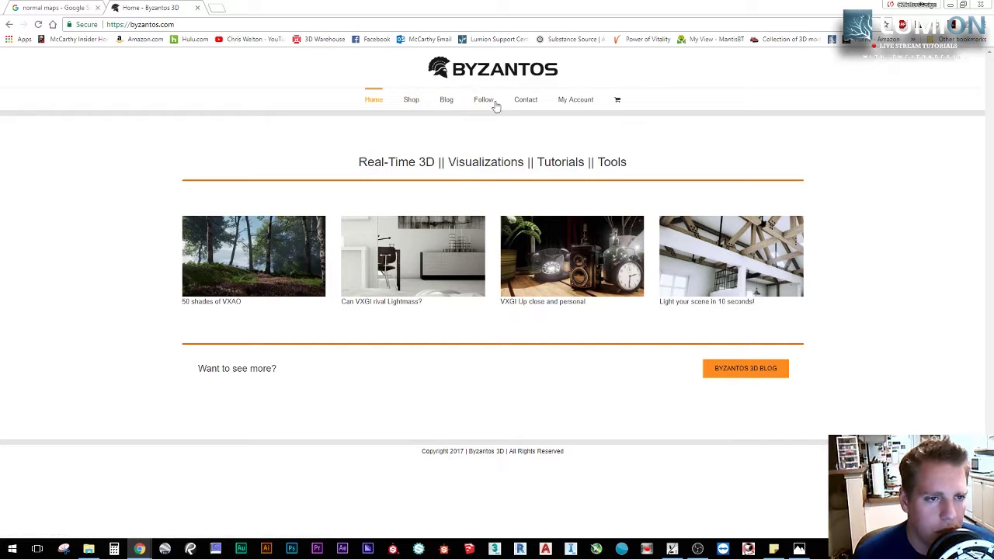
- Open the Lumion PBR Tool product page in the Byzantos shop and review its description and features
{"action": "left_click", "coordinate": [416, 102]}
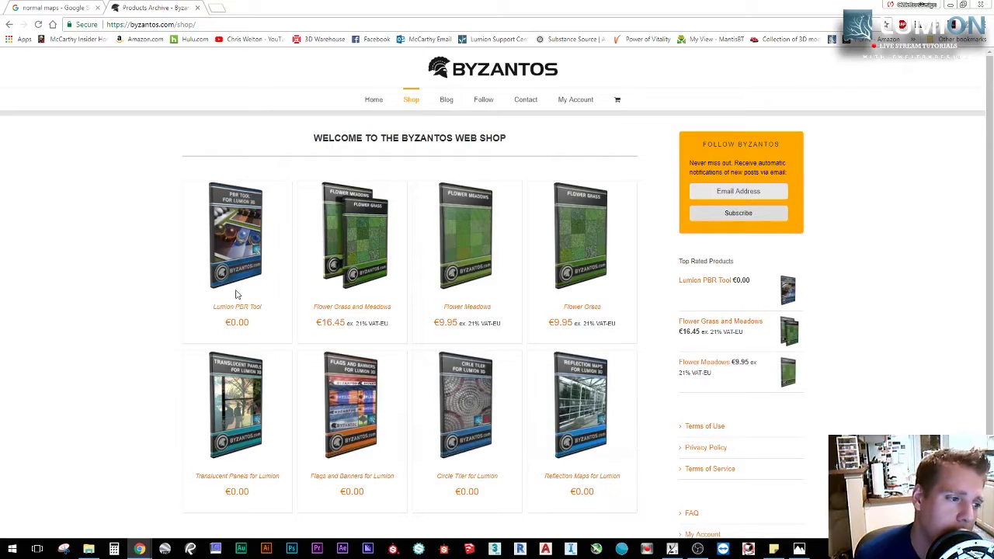
{"action": "scroll", "coordinate": [221, 278], "scroll_direction": "down", "scroll_amount": 1}
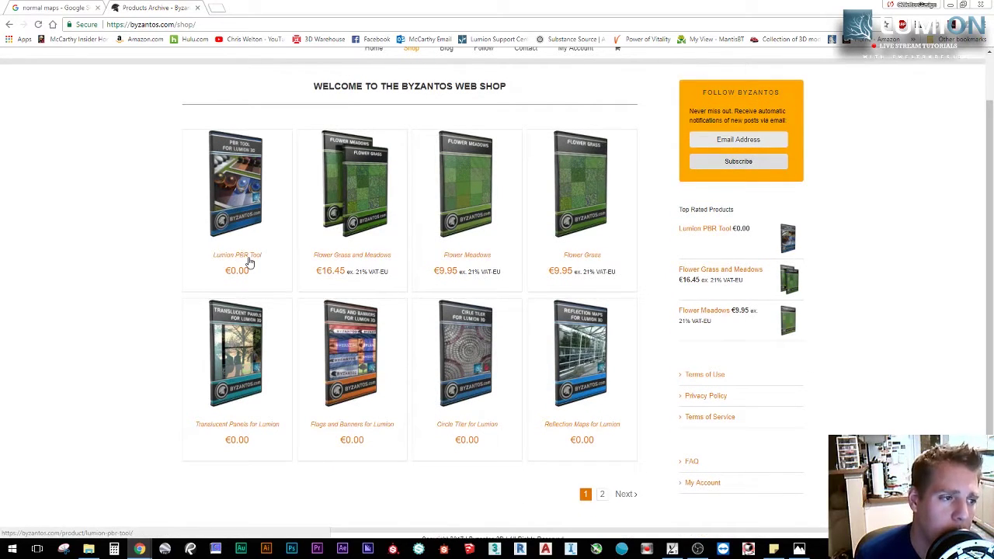
{"action": "left_click", "coordinate": [252, 256]}
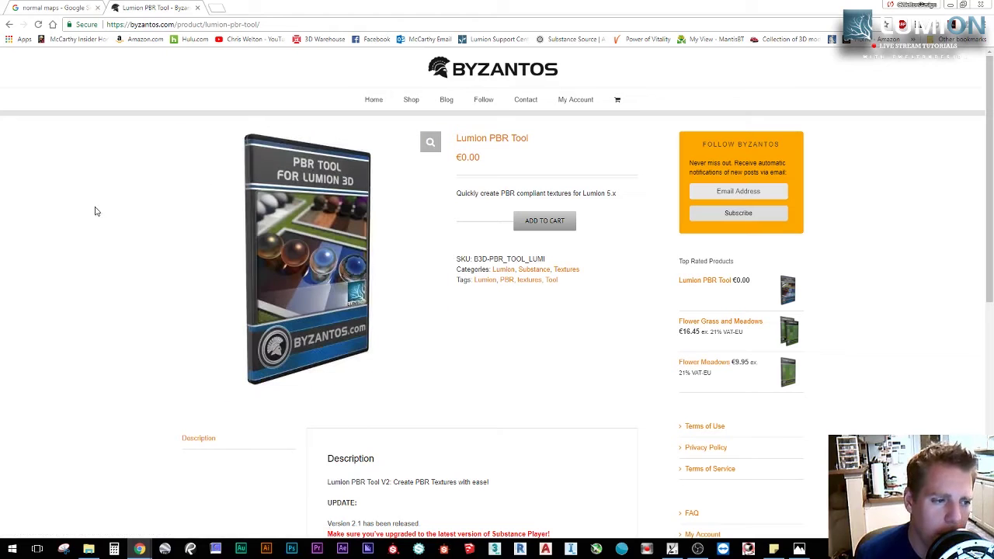
{"action": "scroll", "coordinate": [100, 213], "scroll_direction": "down", "scroll_amount": 2}
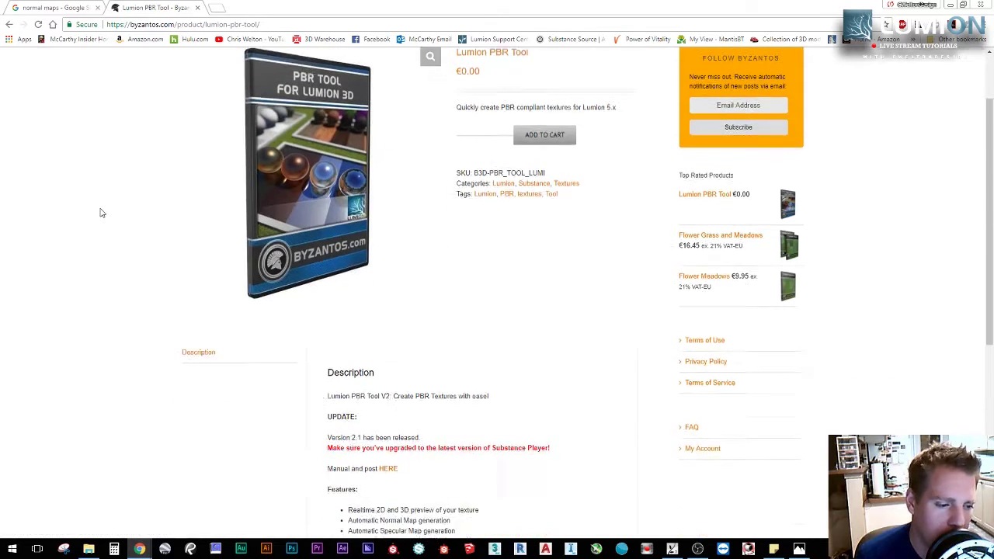
{"action": "scroll", "coordinate": [101, 214], "scroll_direction": "up", "scroll_amount": 2}
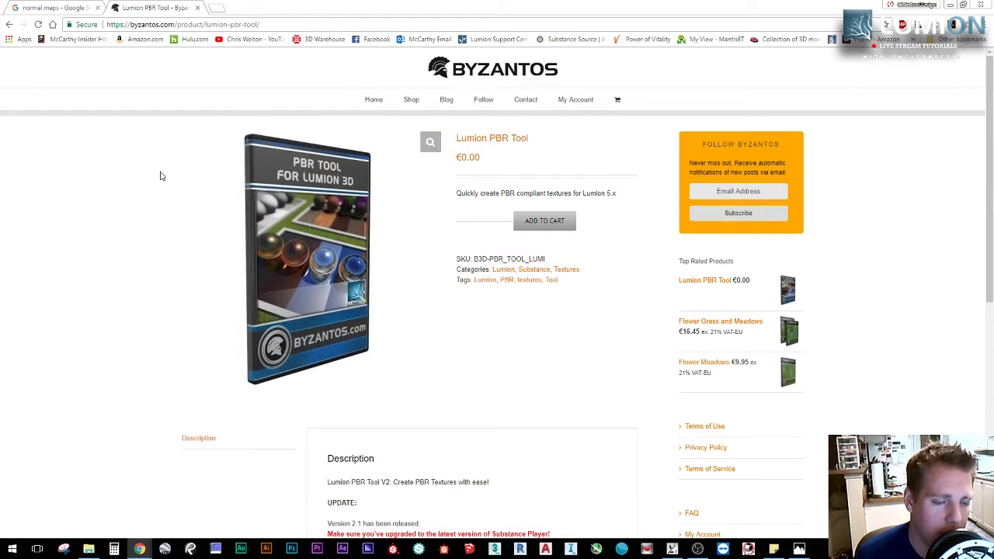
{"action": "scroll", "coordinate": [107, 266], "scroll_direction": "down", "scroll_amount": 2}
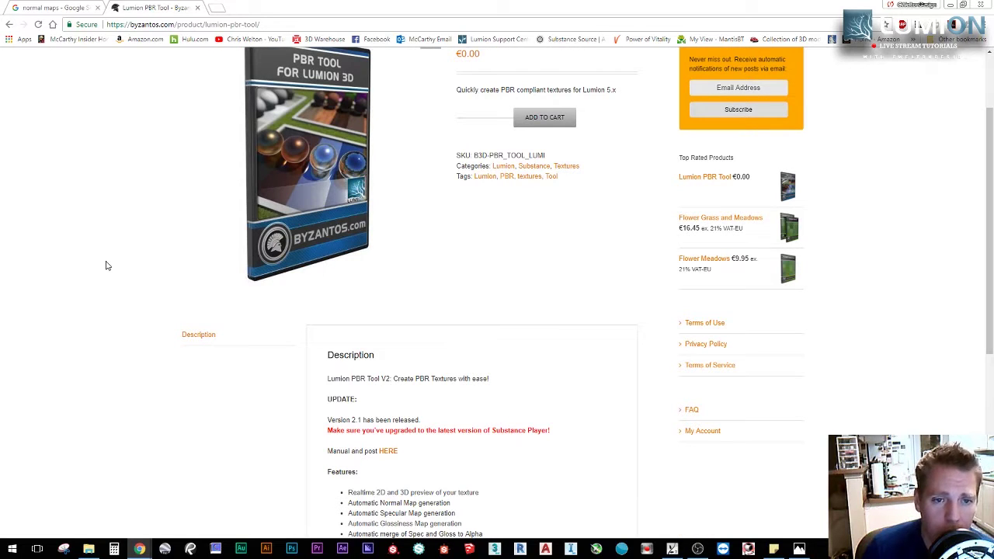
- Add the Lumion PBR Tool to the Byzantos shop cart
{"action": "scroll", "coordinate": [517, 238], "scroll_direction": "up", "scroll_amount": 2}
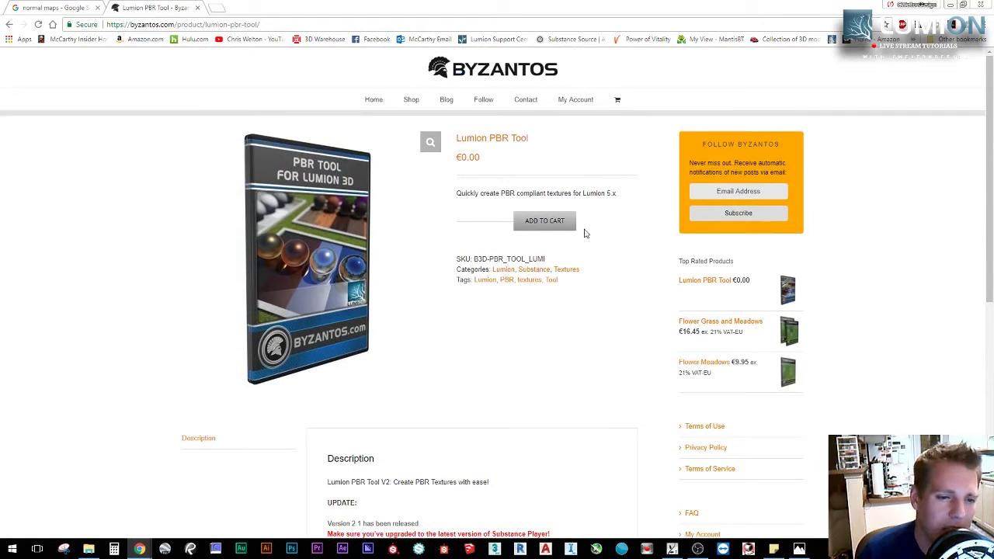
{"action": "left_click", "coordinate": [555, 224]}
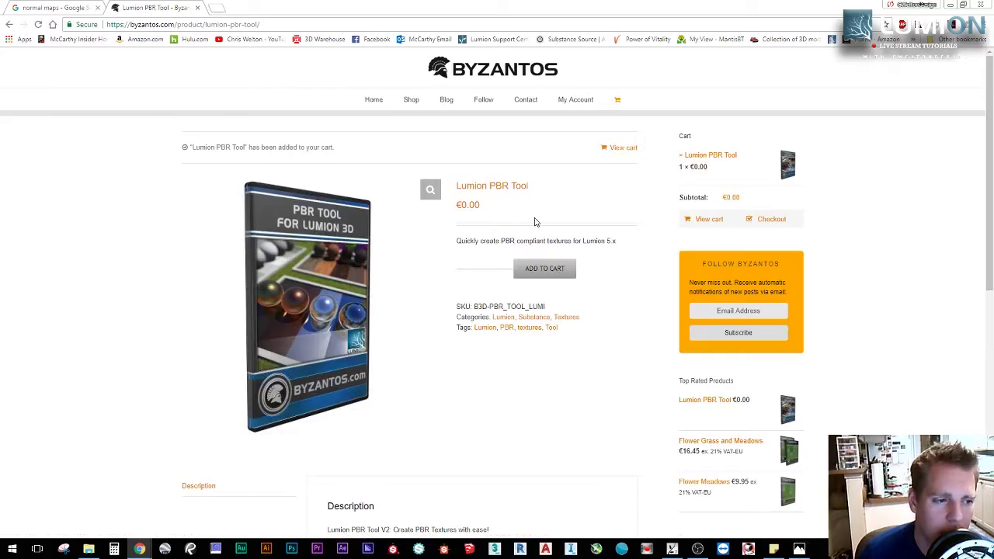
- Switch to the desktop and open the PBR tool's substance archive from the Live Stream #3 folder in Substance Player
{"action": "left_click", "coordinate": [950, 4]}
{"action": "left_click", "coordinate": [874, 6]}
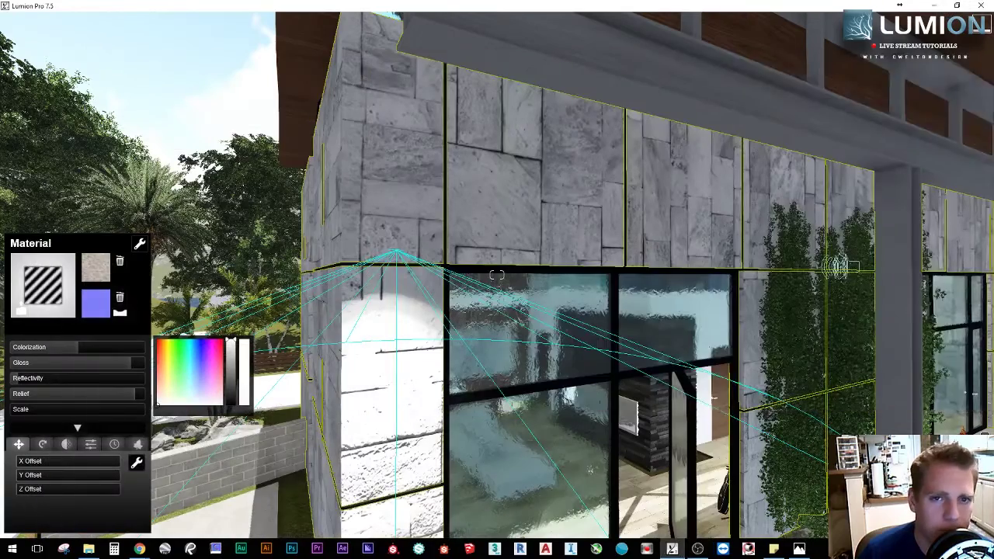
{"action": "left_click", "coordinate": [934, 6]}
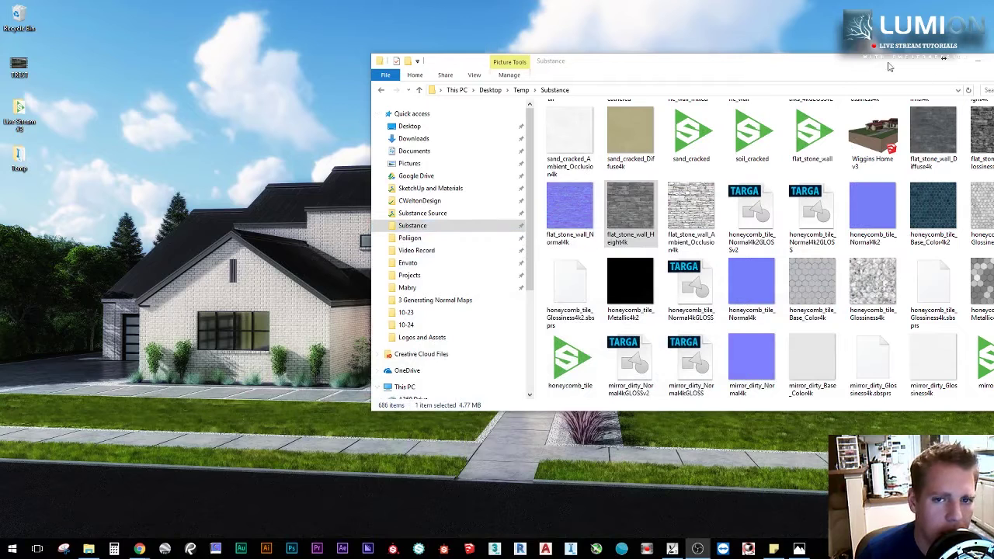
{"action": "double_click", "coordinate": [20, 115]}
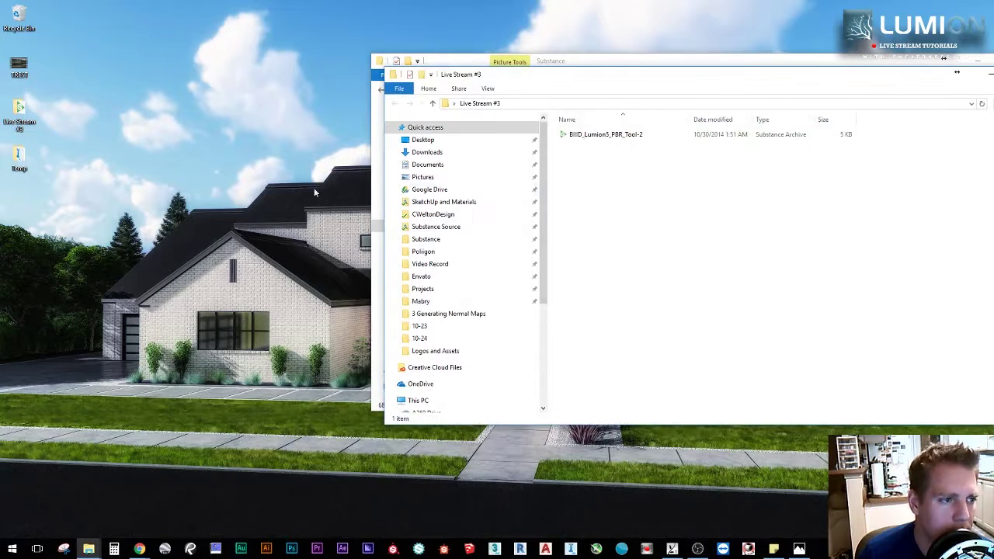
{"action": "left_click", "coordinate": [629, 138]}
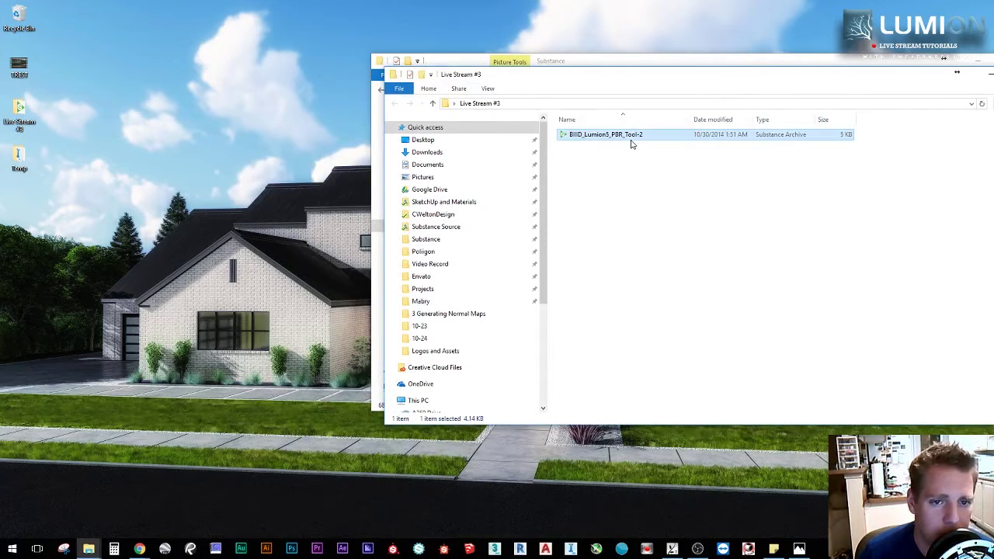
{"action": "double_click", "coordinate": [598, 136]}
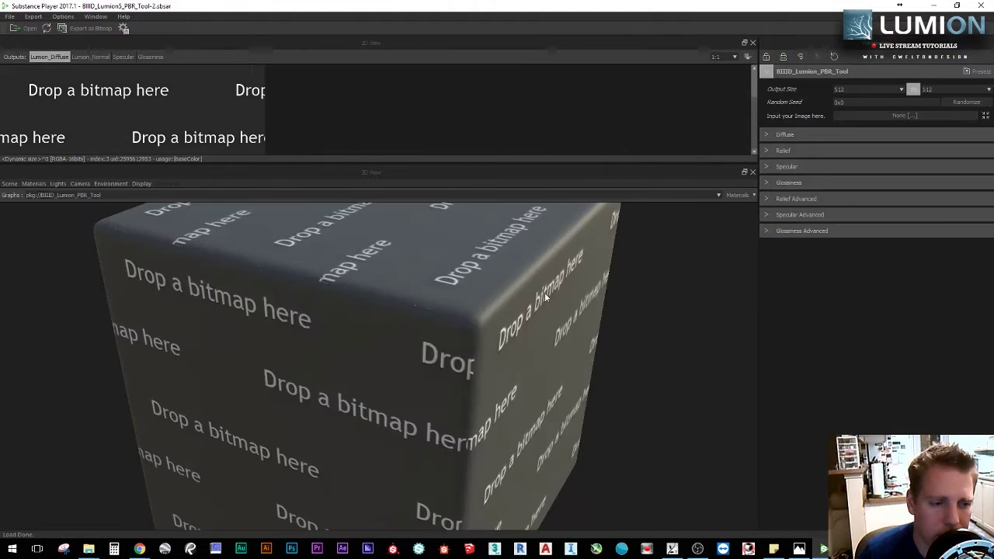
- Examine the placeholder texture on the 3D preview cube from different angles and distances
{"action": "left_click_drag", "start_coordinate": [545, 296], "coordinate": [433, 381]}
{"action": "scroll", "coordinate": [433, 381], "scroll_direction": "down", "scroll_amount": 3}
{"action": "left_click_drag", "start_coordinate": [494, 291], "coordinate": [468, 314]}
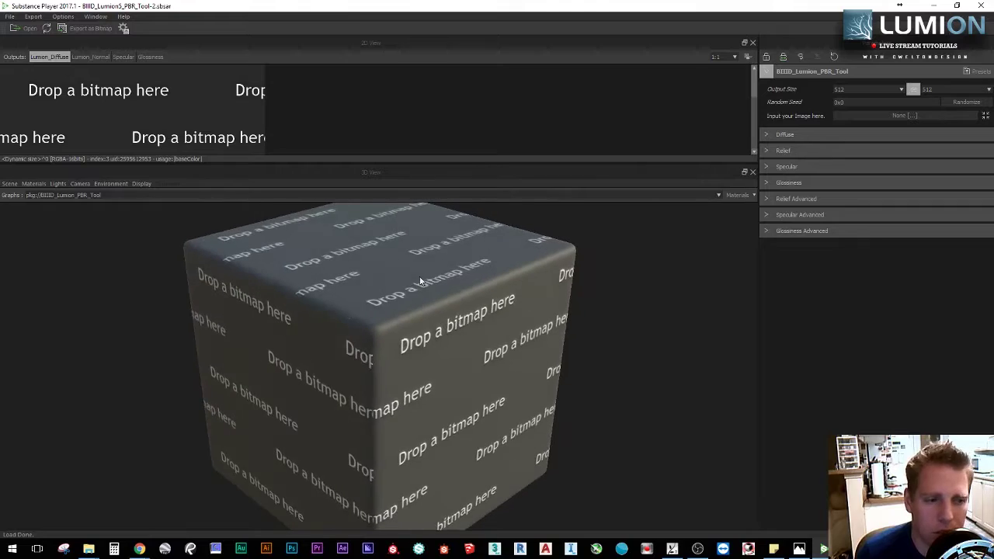
{"action": "scroll", "coordinate": [356, 275], "scroll_direction": "up", "scroll_amount": 1}
{"action": "mouse_move", "coordinate": [355, 275]}
{"action": "middle_mouse_down"}
{"action": "mouse_move", "coordinate": [359, 287]}
{"action": "mouse_move", "coordinate": [363, 272]}
{"action": "middle_mouse_up"}
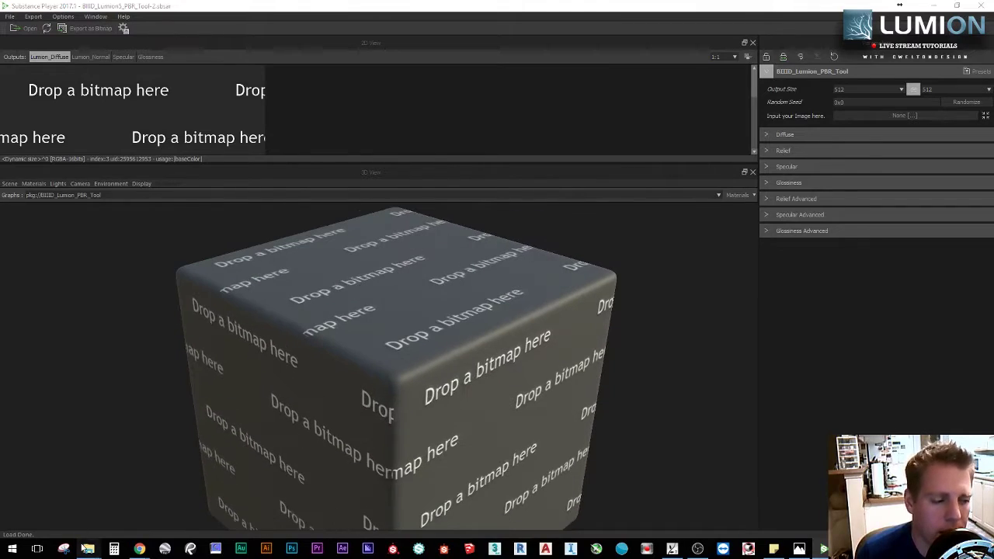
{"action": "mouse_move", "coordinate": [89, 549]}
{"action": "left_click", "coordinate": [54, 501]}
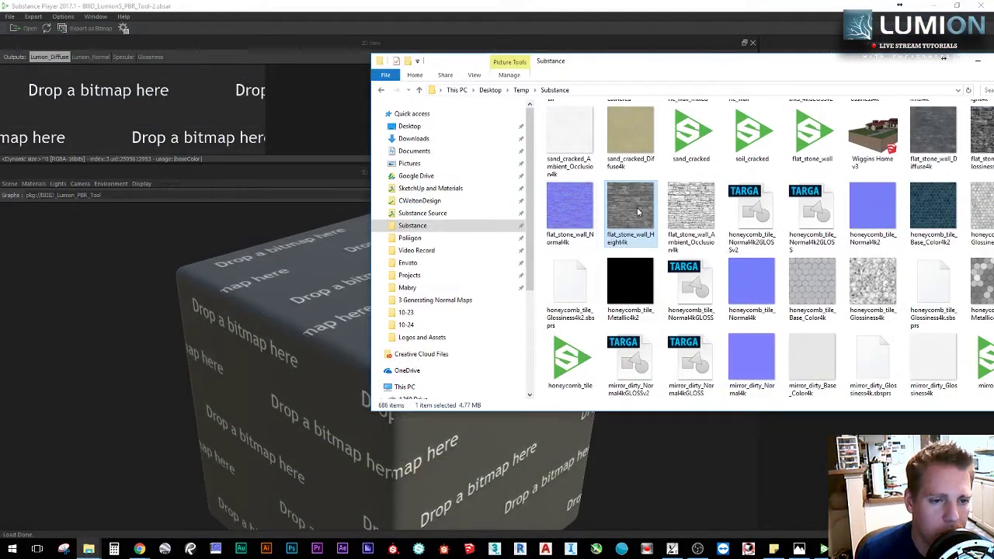
{"action": "left_click_drag", "start_coordinate": [807, 78], "coordinate": [664, 180]}
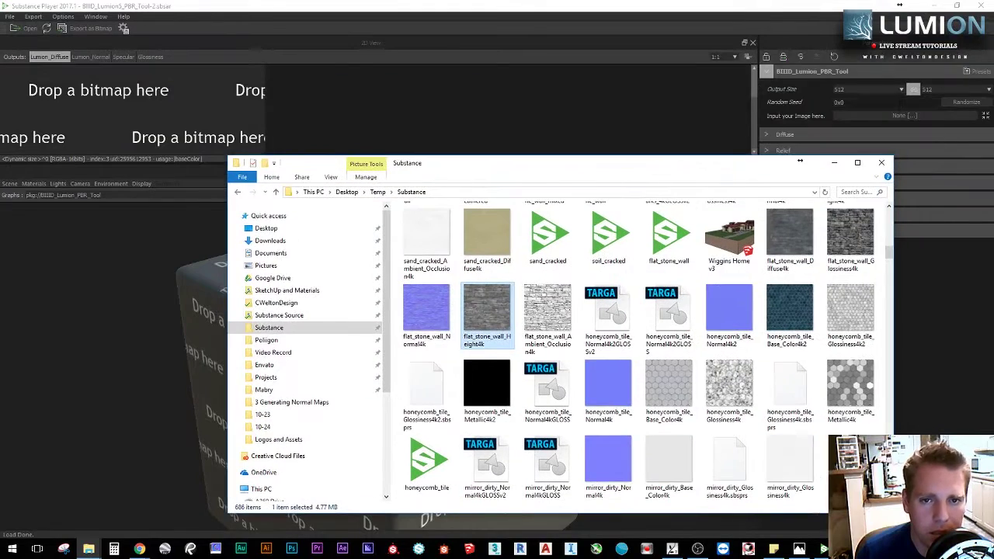
- Load flat_stone_wall_Diffuse4k from the Substance folder as the PBR tool's input image
{"action": "left_click", "coordinate": [882, 118]}
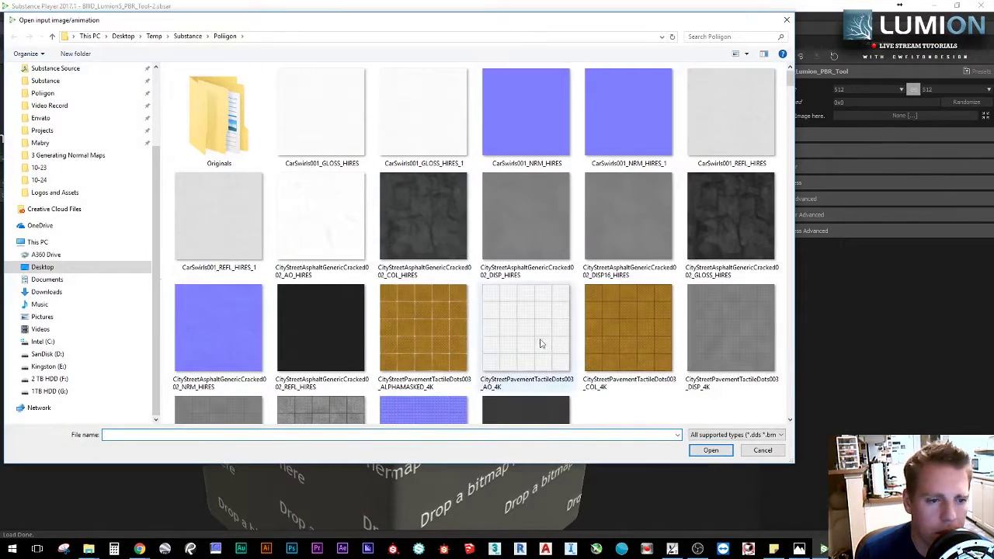
{"action": "left_click", "coordinate": [187, 35]}
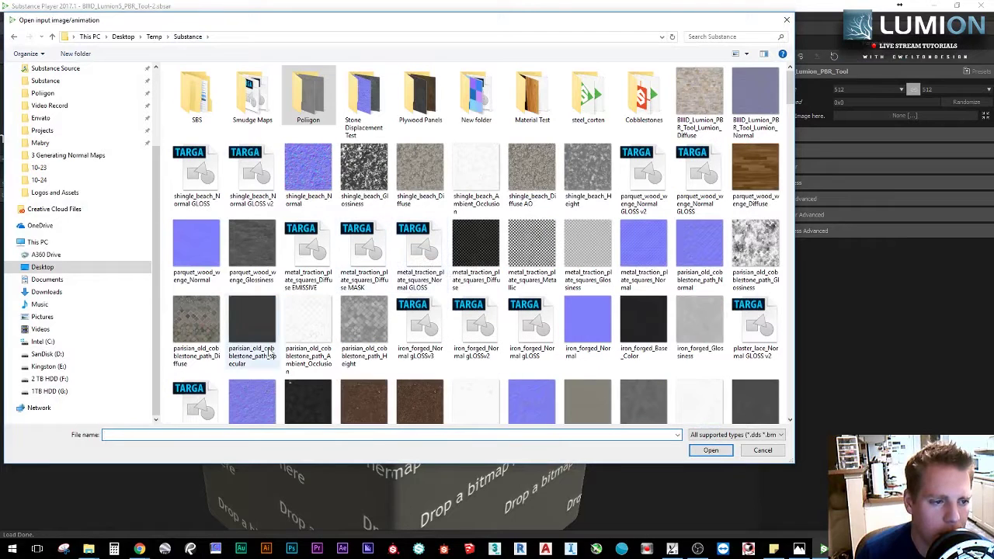
{"action": "scroll", "coordinate": [419, 186], "scroll_direction": "down", "scroll_amount": 2}
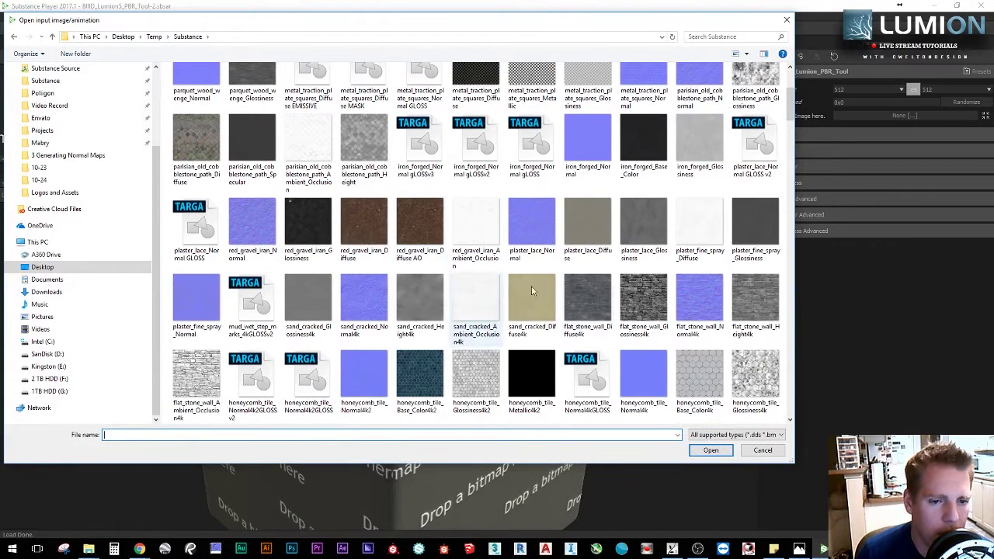
{"action": "left_click", "coordinate": [587, 301]}
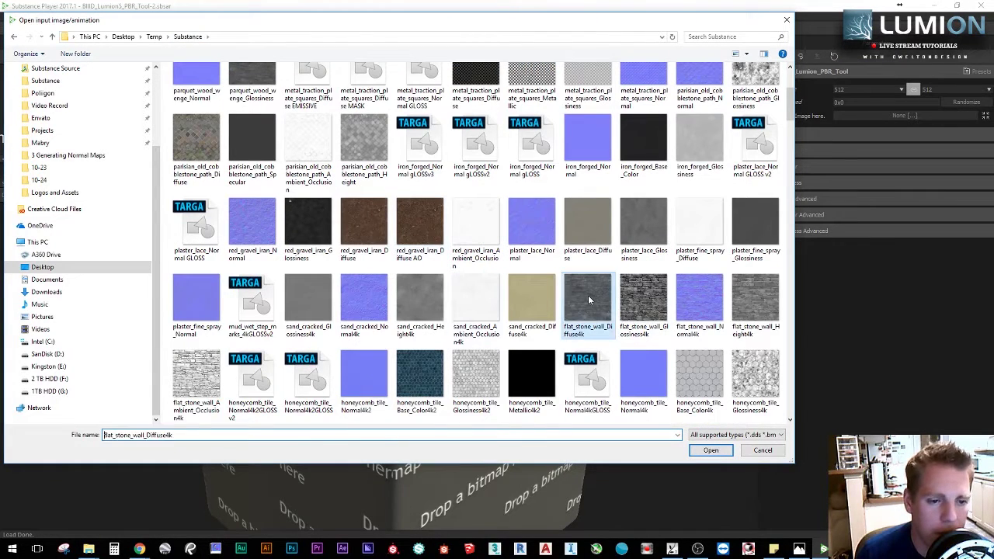
{"action": "left_click", "coordinate": [710, 451]}
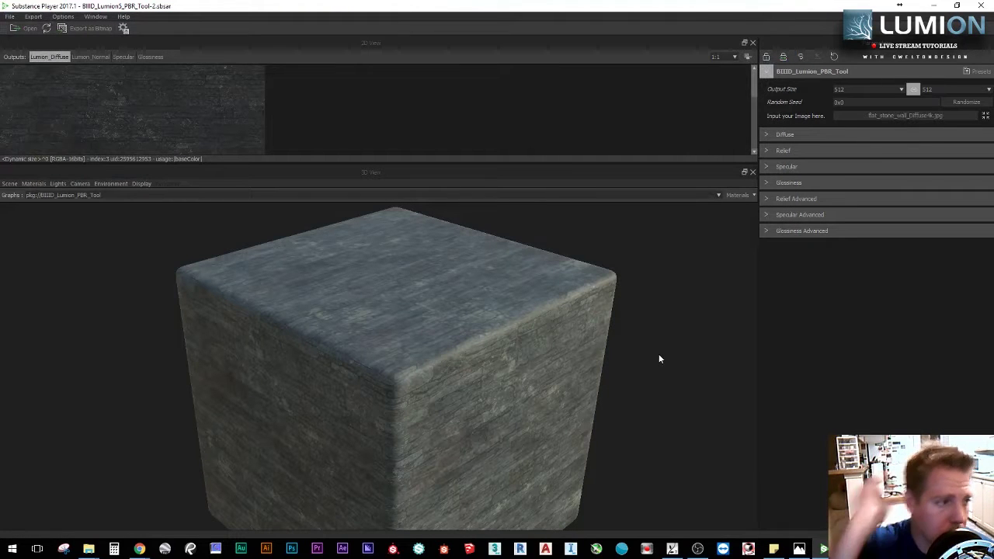
- Set the relief's Normal Strength to 20 and display the Lumion_Normal output, viewing the cube's side faces
{"action": "left_click_drag", "start_coordinate": [508, 354], "coordinate": [434, 284]}
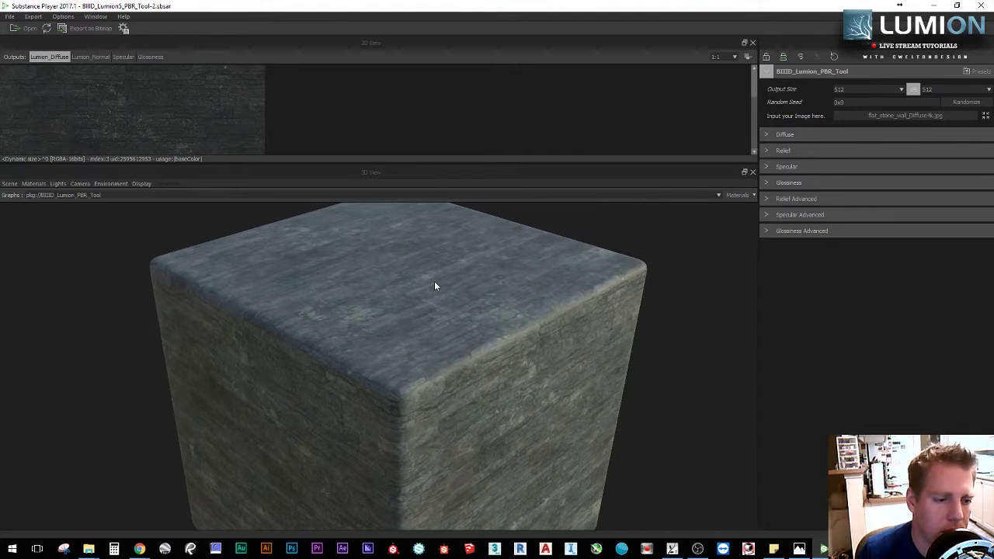
{"action": "left_click", "coordinate": [768, 151]}
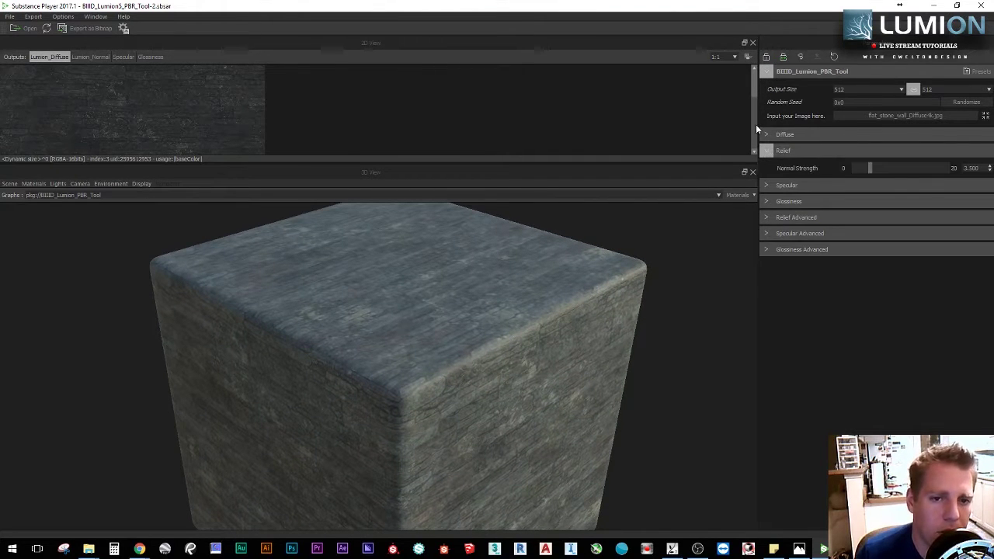
{"action": "left_click", "coordinate": [764, 135]}
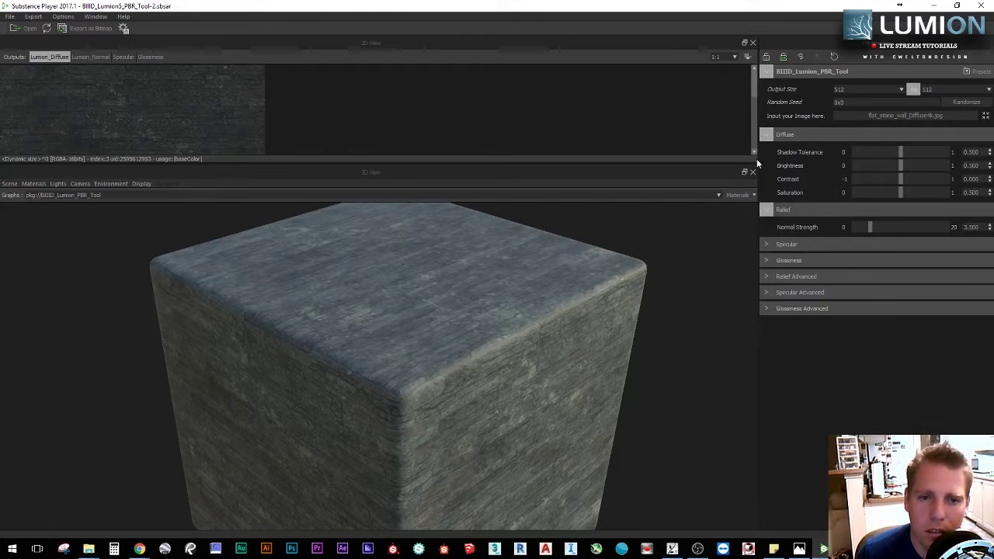
{"action": "left_click", "coordinate": [764, 135]}
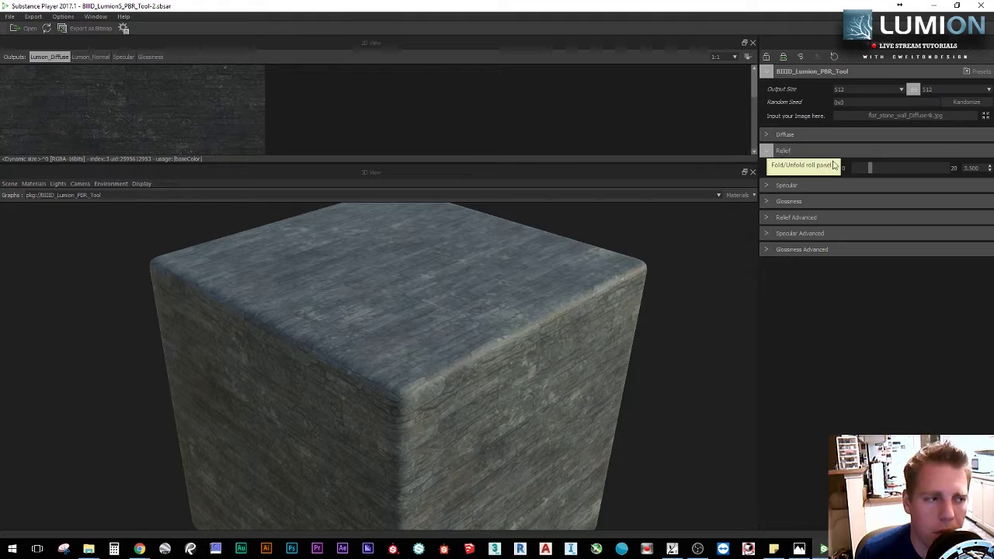
{"action": "left_click_drag", "start_coordinate": [874, 166], "coordinate": [950, 168]}
{"action": "left_click", "coordinate": [90, 57]}
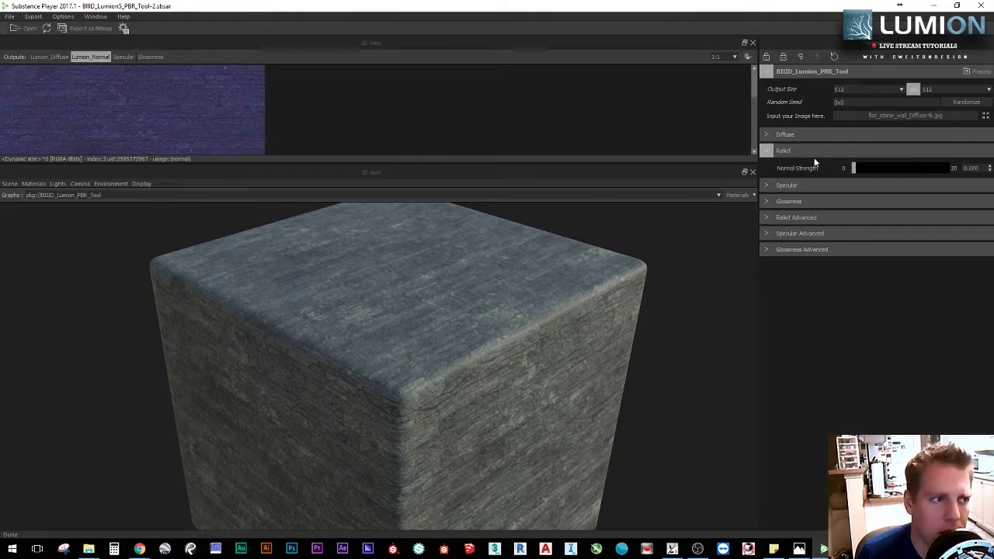
{"action": "left_click_drag", "start_coordinate": [453, 306], "coordinate": [433, 316]}
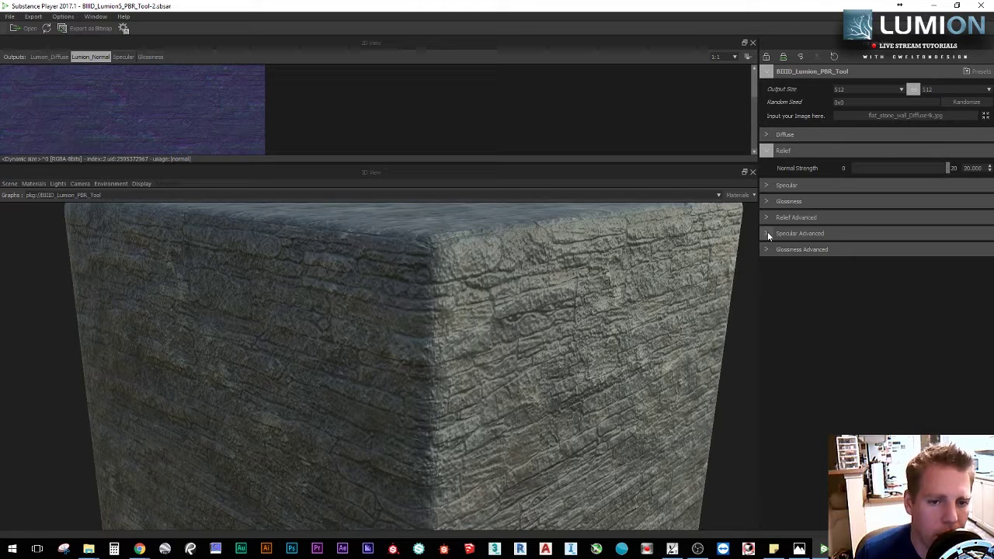
- Set the advanced relief's fine details to 0.257 and the output size to 2048
{"action": "left_click", "coordinate": [795, 219]}
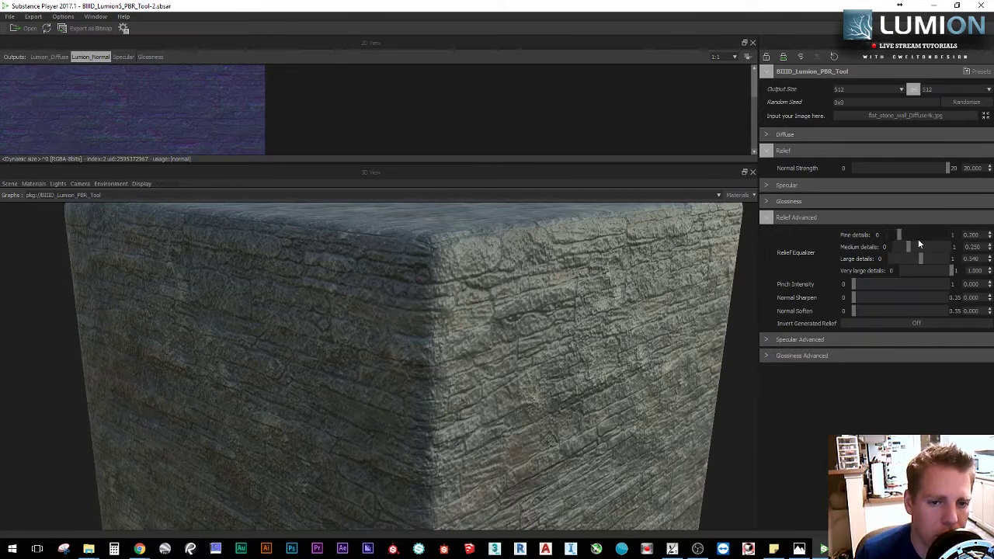
{"action": "mouse_move", "coordinate": [918, 238]}
{"action": "left_mouse_down"}
{"action": "mouse_move", "coordinate": [903, 233]}
{"action": "mouse_move", "coordinate": [943, 233]}
{"action": "mouse_move", "coordinate": [887, 239]}
{"action": "mouse_move", "coordinate": [902, 247]}
{"action": "left_mouse_up"}
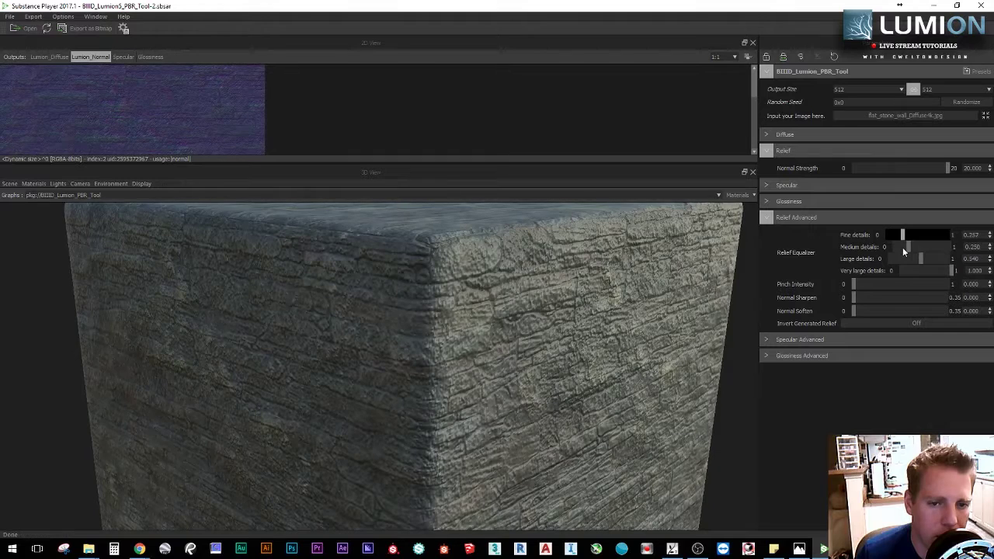
{"action": "left_click", "coordinate": [877, 88]}
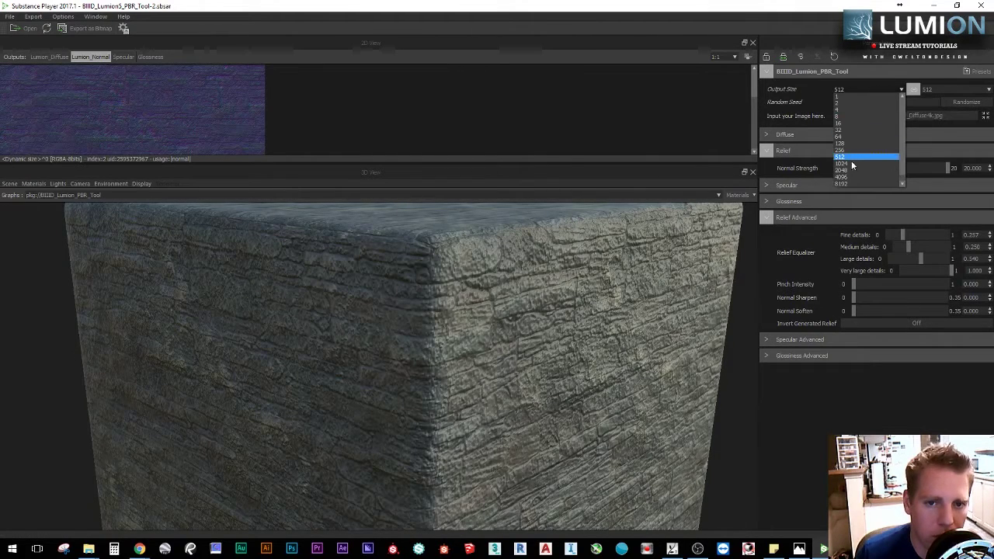
{"action": "left_click", "coordinate": [862, 169]}
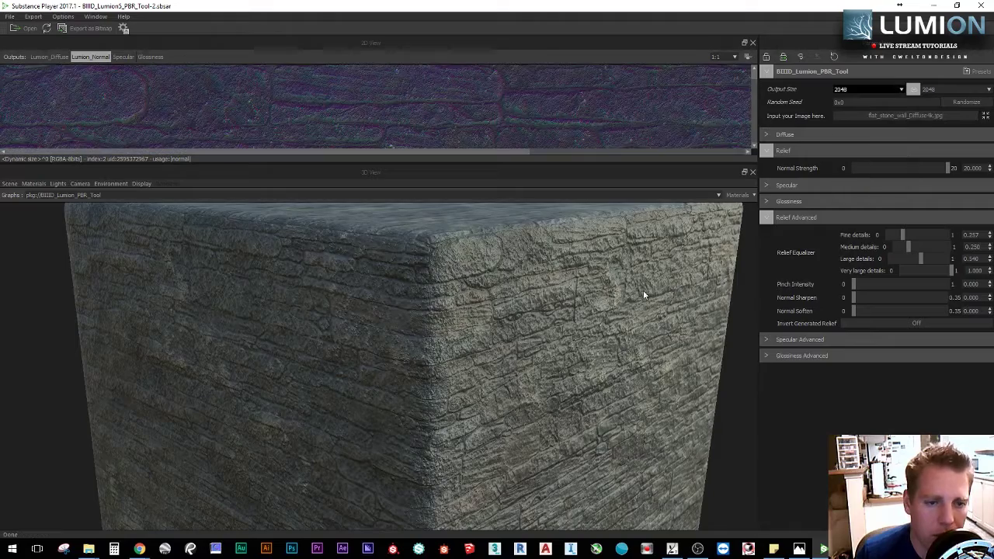
{"action": "mouse_move", "coordinate": [622, 308]}
{"action": "left_mouse_down"}
{"action": "mouse_move", "coordinate": [628, 289]}
{"action": "mouse_move", "coordinate": [616, 318]}
{"action": "left_mouse_up"}
{"action": "scroll", "coordinate": [616, 313], "scroll_direction": "down", "scroll_amount": 3}
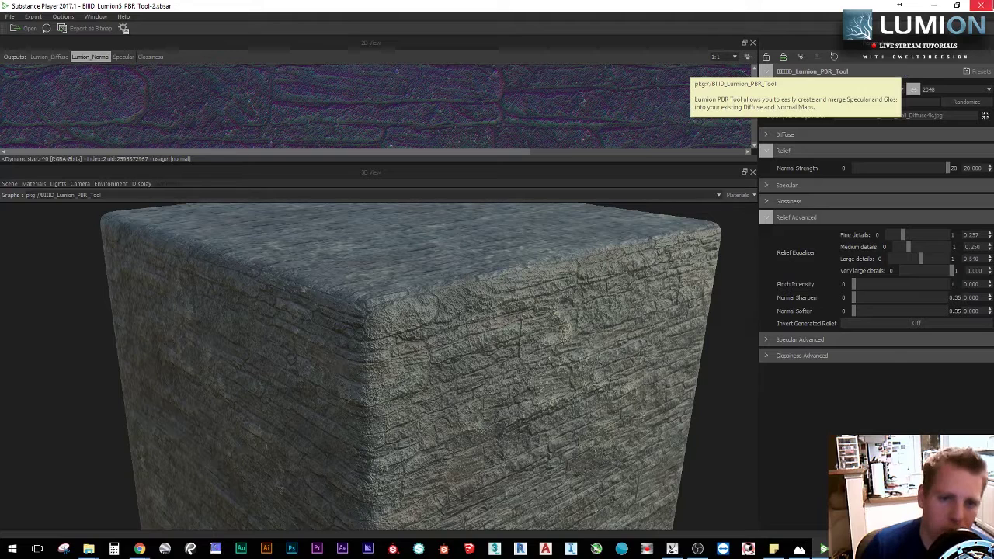
- Keep the output size at 2048 and lower the relief equalizer's large details to 0 and very large details to 0.278
{"action": "left_click", "coordinate": [880, 89]}
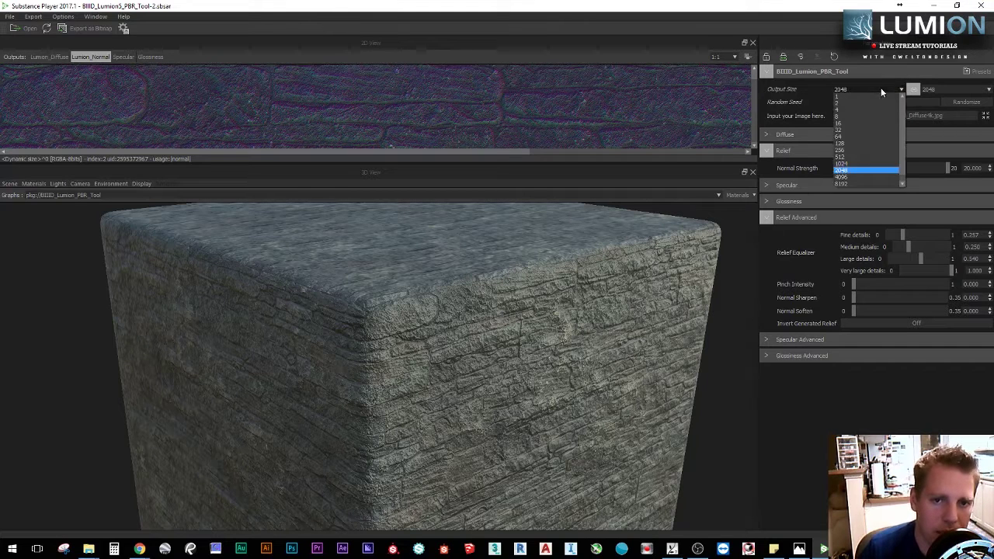
{"action": "left_click", "coordinate": [873, 173]}
{"action": "left_click_drag", "start_coordinate": [550, 380], "coordinate": [529, 362]}
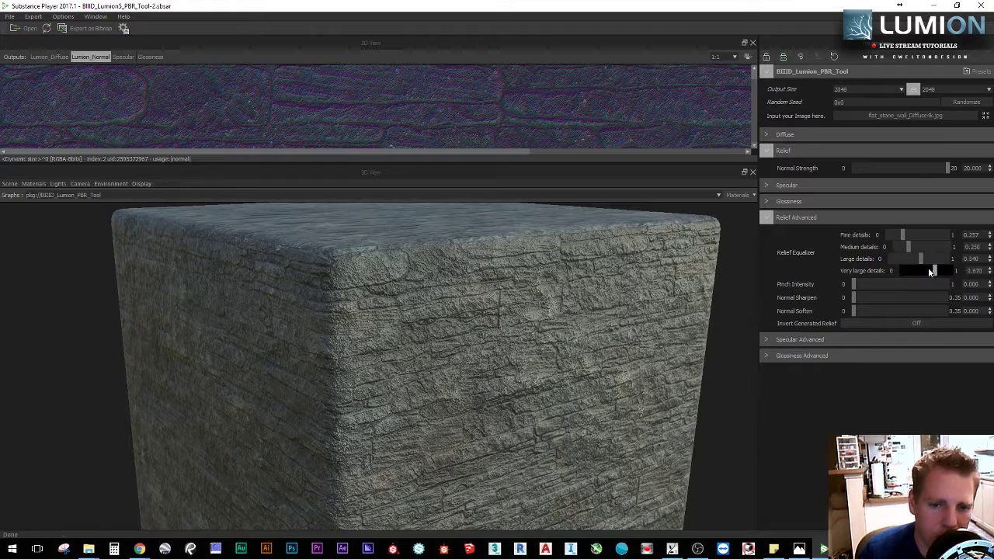
{"action": "left_click_drag", "start_coordinate": [929, 257], "coordinate": [840, 251]}
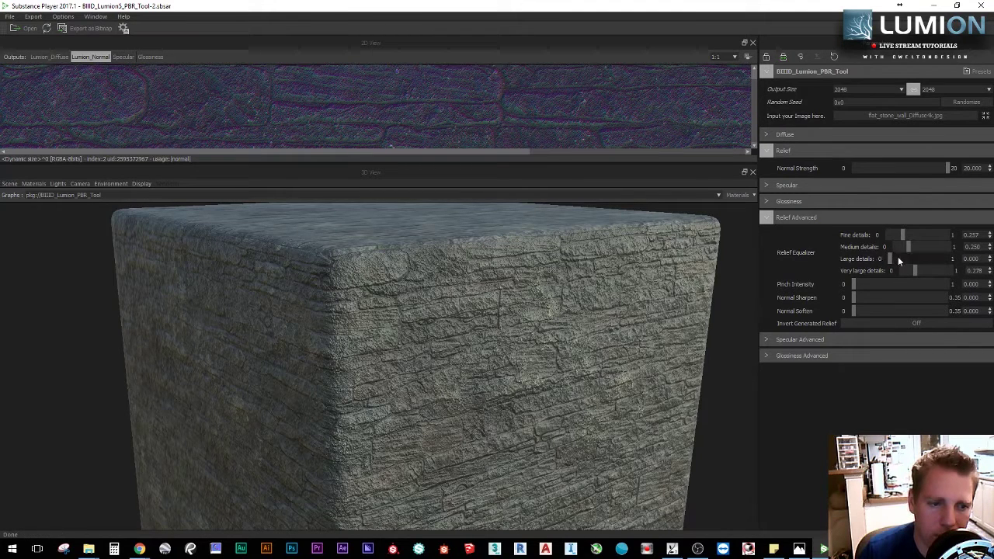
- Set the output size to 1024 and the relief equalizer's large details to 0.179 and medium details to 0.5
{"action": "left_click", "coordinate": [872, 88]}
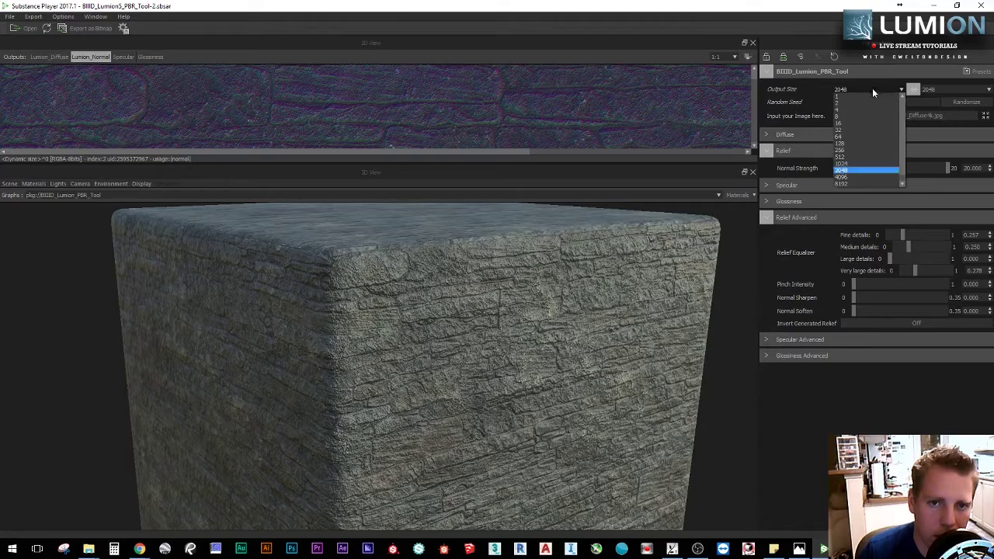
{"action": "left_click", "coordinate": [860, 166]}
{"action": "left_click_drag", "start_coordinate": [607, 366], "coordinate": [612, 340]}
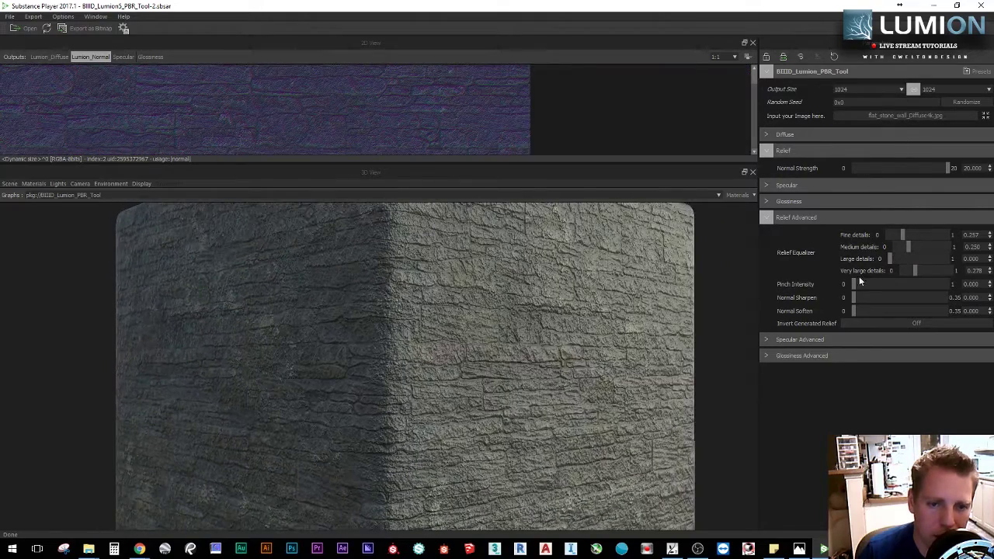
{"action": "mouse_move", "coordinate": [889, 258]}
{"action": "left_mouse_down"}
{"action": "mouse_move", "coordinate": [955, 263]}
{"action": "mouse_move", "coordinate": [897, 263]}
{"action": "left_mouse_up"}
{"action": "left_click_drag", "start_coordinate": [908, 246], "coordinate": [911, 271]}
- Inspect the stone up close and set fine details to 0.223, very large details to 0.134 and Pinch Intensity to 0.044
{"action": "left_click_drag", "start_coordinate": [563, 353], "coordinate": [548, 369]}
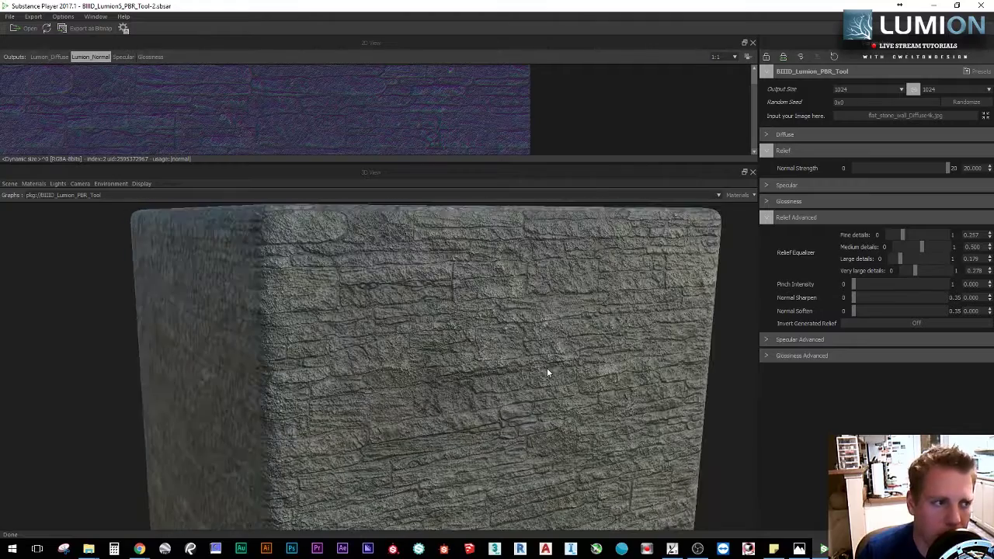
{"action": "scroll", "coordinate": [438, 294], "scroll_direction": "up", "scroll_amount": 2}
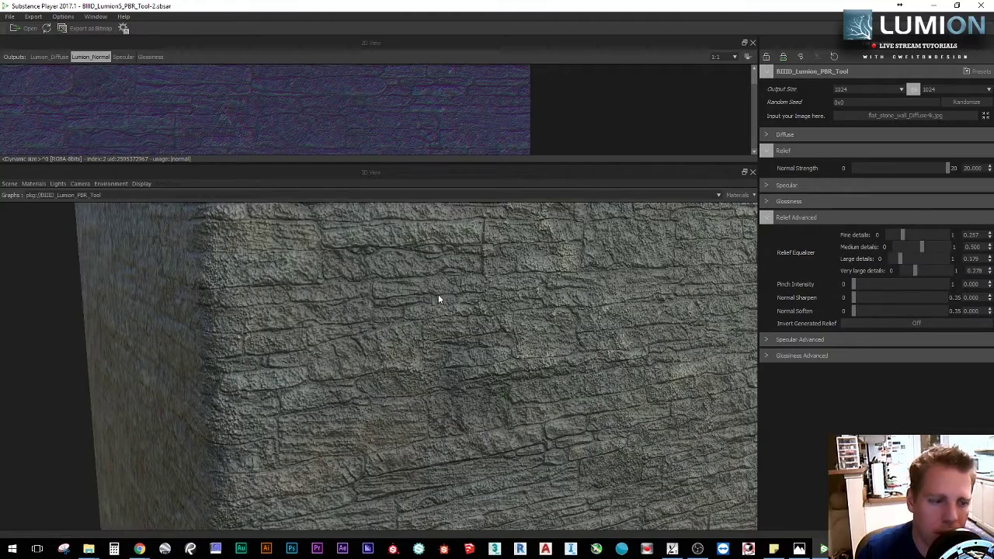
{"action": "left_click_drag", "start_coordinate": [438, 298], "coordinate": [579, 305]}
{"action": "left_click_drag", "start_coordinate": [903, 234], "coordinate": [906, 282]}
{"action": "left_click_drag", "start_coordinate": [909, 284], "coordinate": [857, 298]}
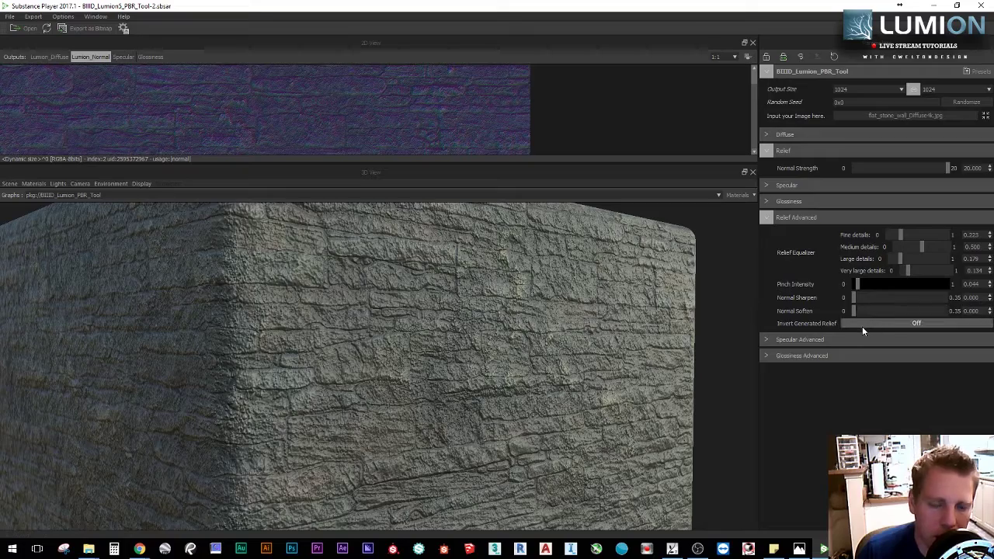
- Turn on Invert Generated Relief and inspect the inverted stone relief on the cube's faces
{"action": "left_click", "coordinate": [862, 324]}
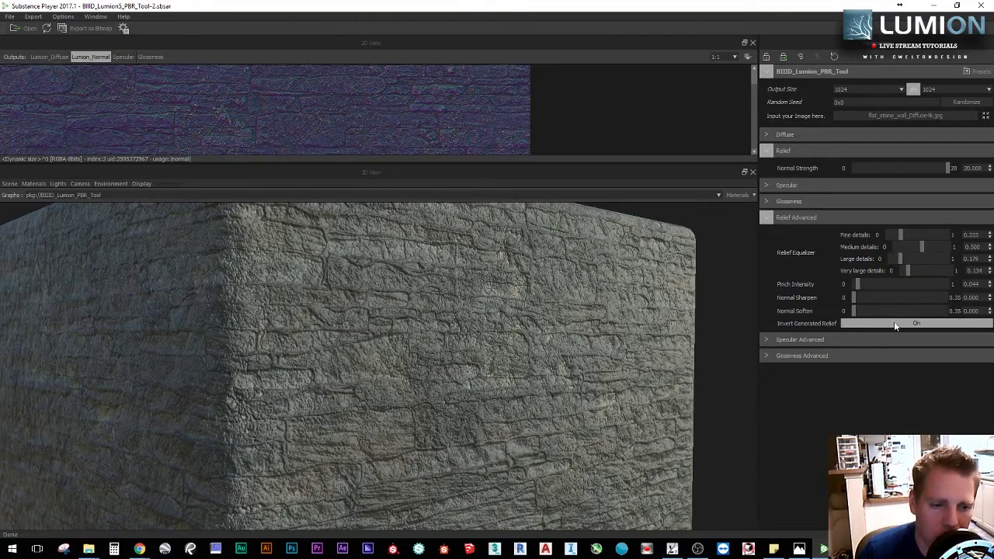
{"action": "left_click_drag", "start_coordinate": [612, 327], "coordinate": [518, 327]}
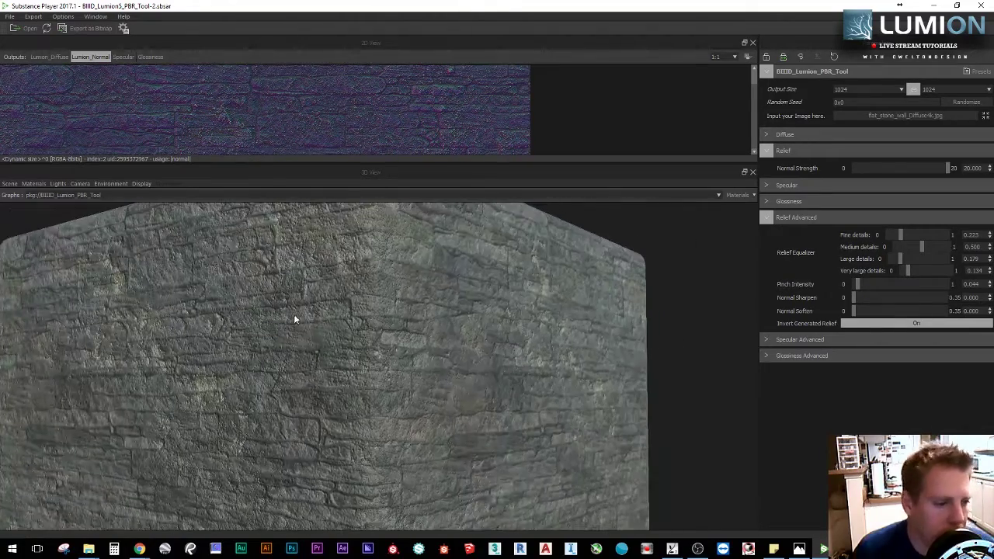
{"action": "left_click_drag", "start_coordinate": [294, 319], "coordinate": [222, 373]}
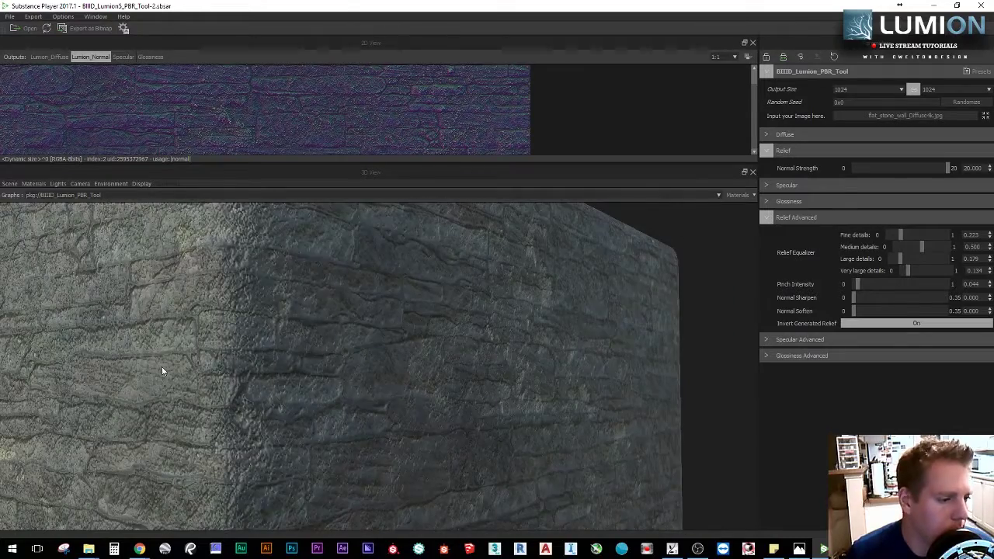
{"action": "left_click_drag", "start_coordinate": [162, 371], "coordinate": [239, 377]}
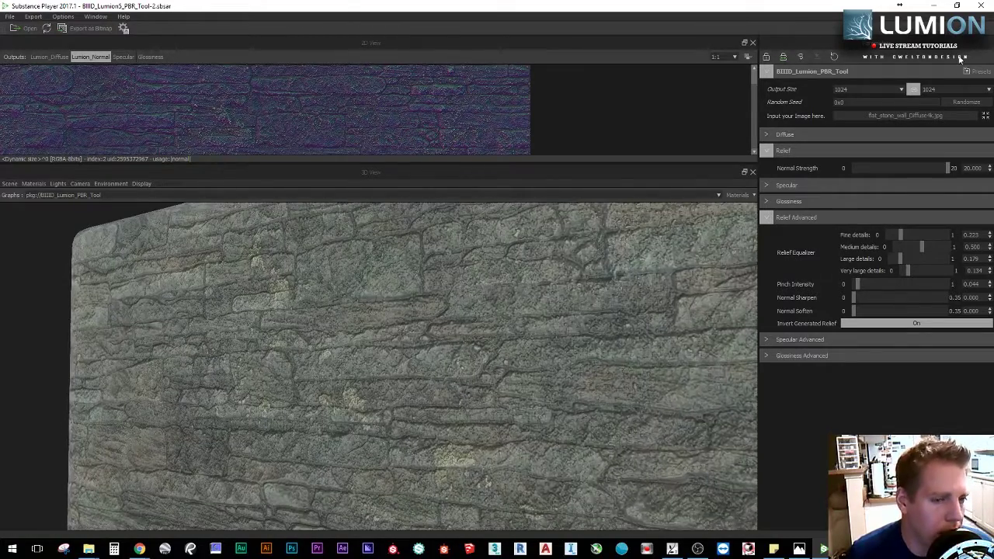
- Set the output size to 2048 and inspect the inverted stone relief at the higher resolution
{"action": "left_click", "coordinate": [867, 89]}
{"action": "left_click", "coordinate": [866, 170]}
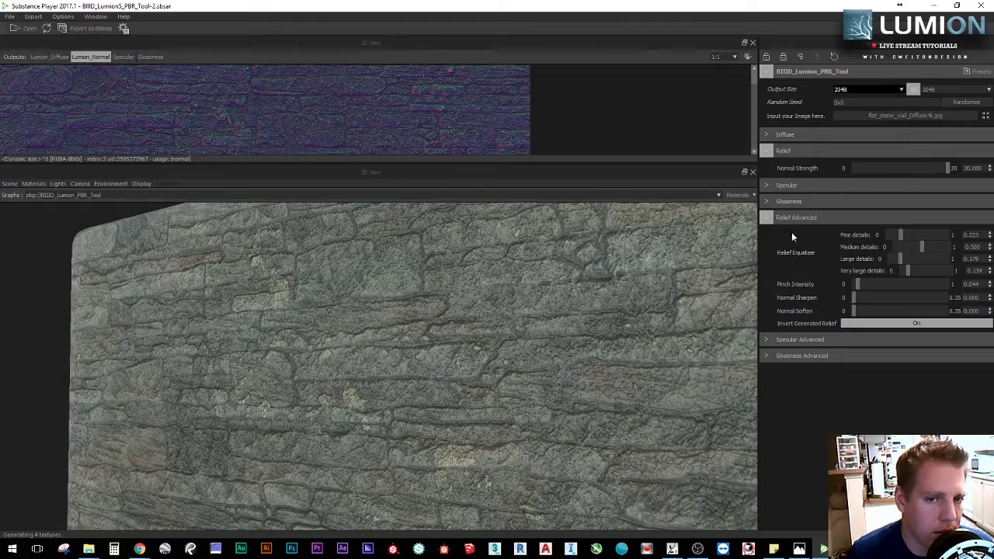
{"action": "left_click_drag", "start_coordinate": [406, 375], "coordinate": [258, 408]}
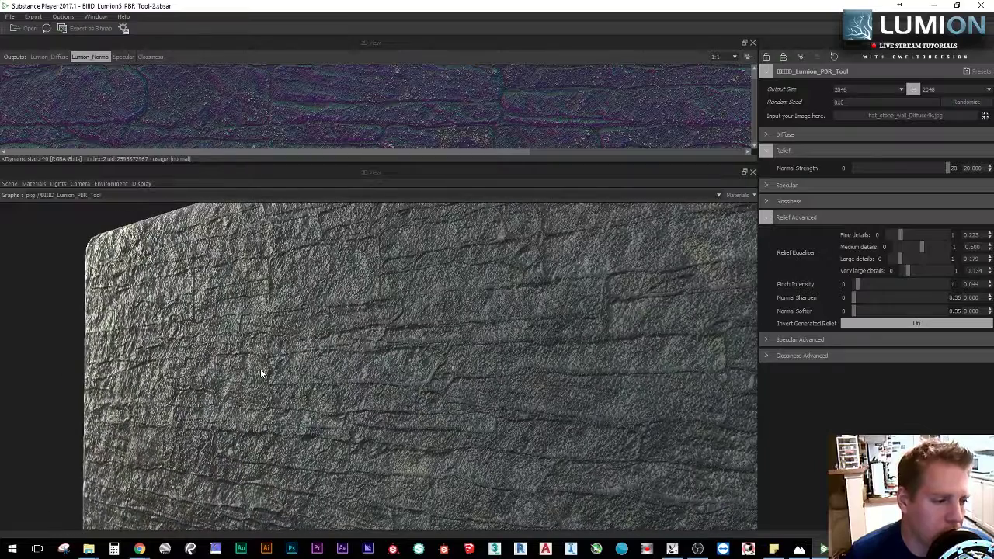
{"action": "left_click_drag", "start_coordinate": [261, 372], "coordinate": [476, 339]}
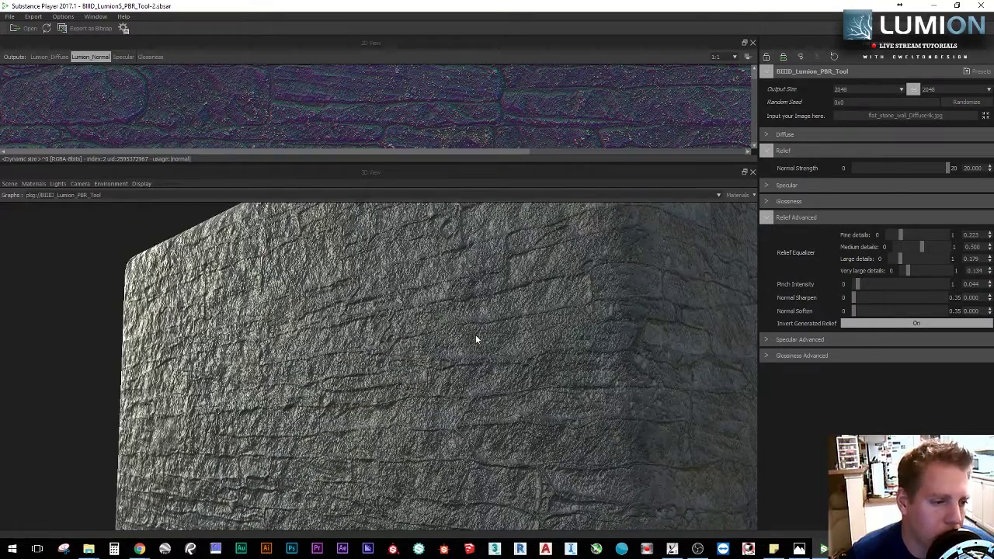
- Turn off Invert Generated Relief and check the stone relief around the cube
{"action": "left_click", "coordinate": [871, 325]}
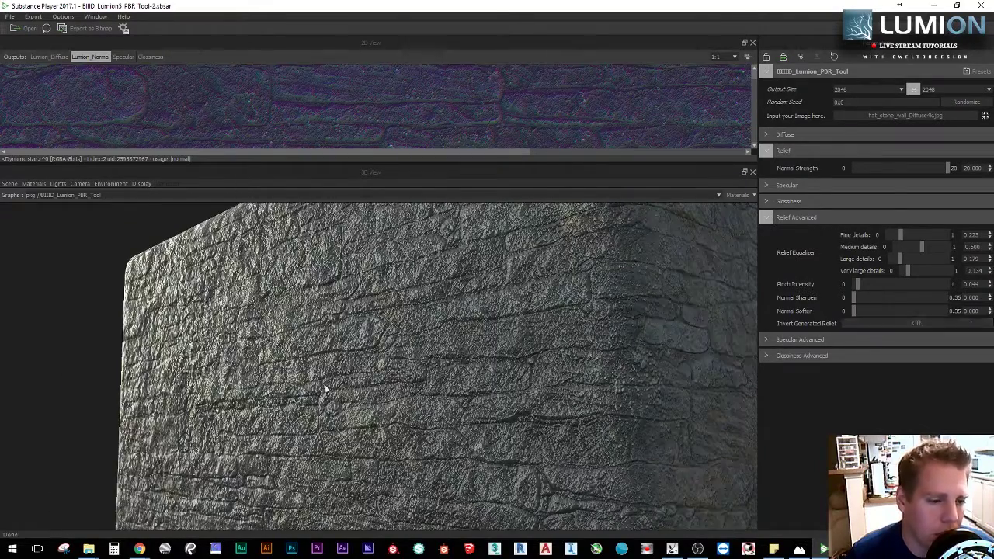
{"action": "left_click_drag", "start_coordinate": [336, 379], "coordinate": [466, 351]}
{"action": "left_click_drag", "start_coordinate": [647, 283], "coordinate": [851, 270]}
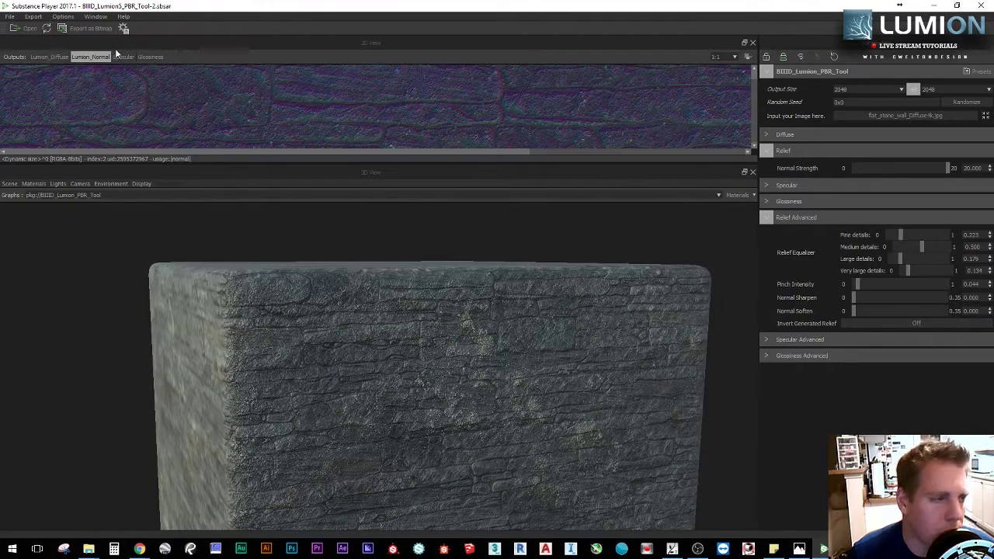
- Set up a bitmap export of only Lumion_Normal as jpeg into the desktop folder Live Stream #3
{"action": "left_click", "coordinate": [87, 28]}
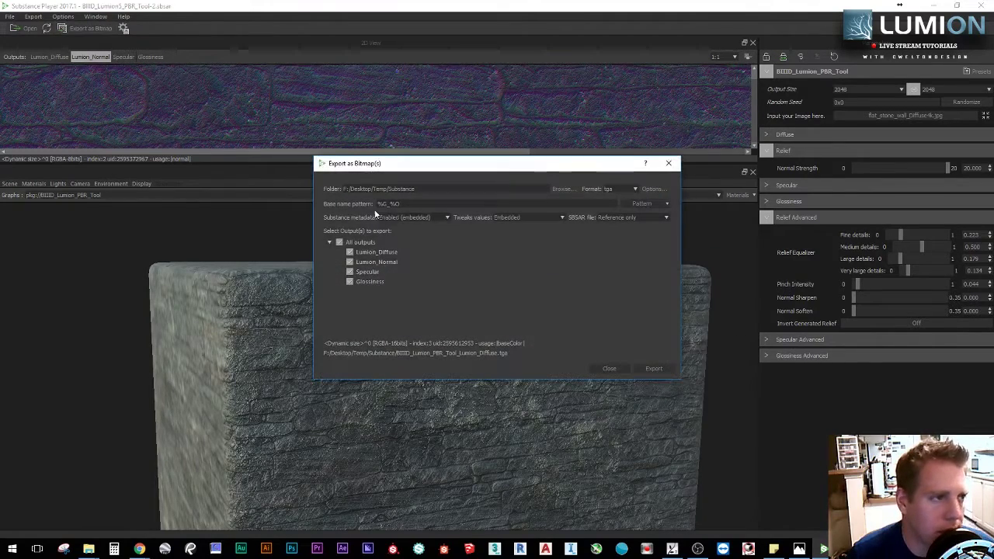
{"action": "left_click", "coordinate": [339, 242]}
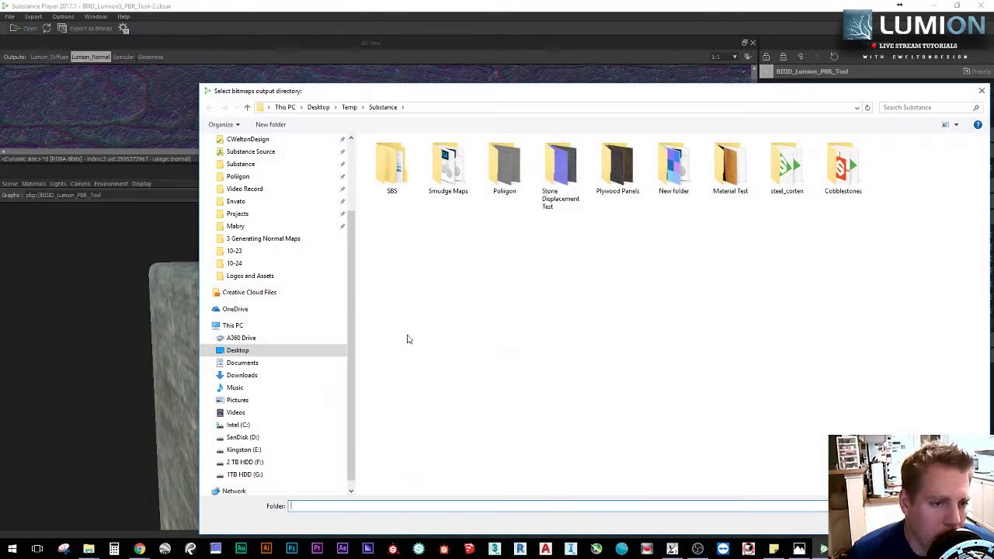
{"action": "scroll", "coordinate": [256, 186], "scroll_direction": "up", "scroll_amount": 3}
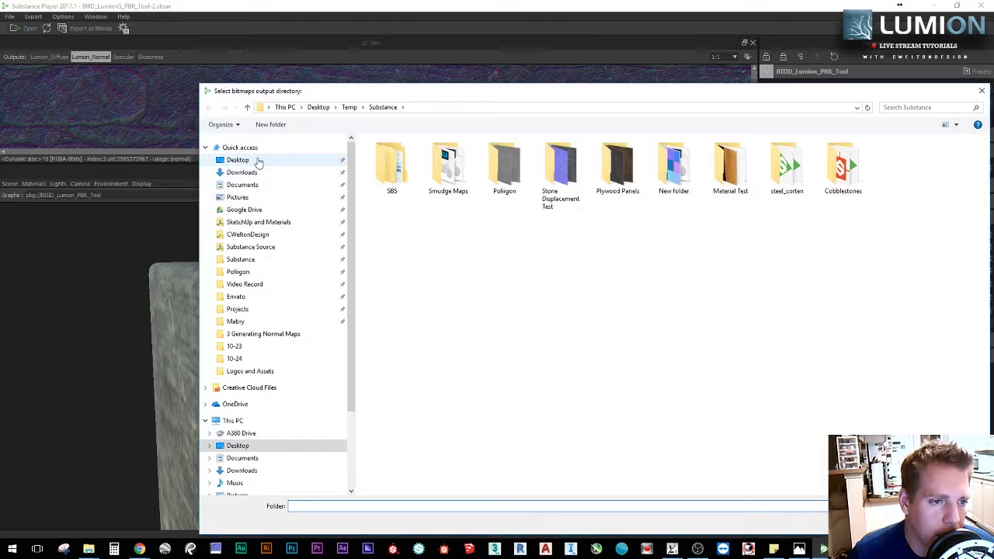
{"action": "left_click", "coordinate": [258, 160]}
{"action": "double_click", "coordinate": [394, 162]}
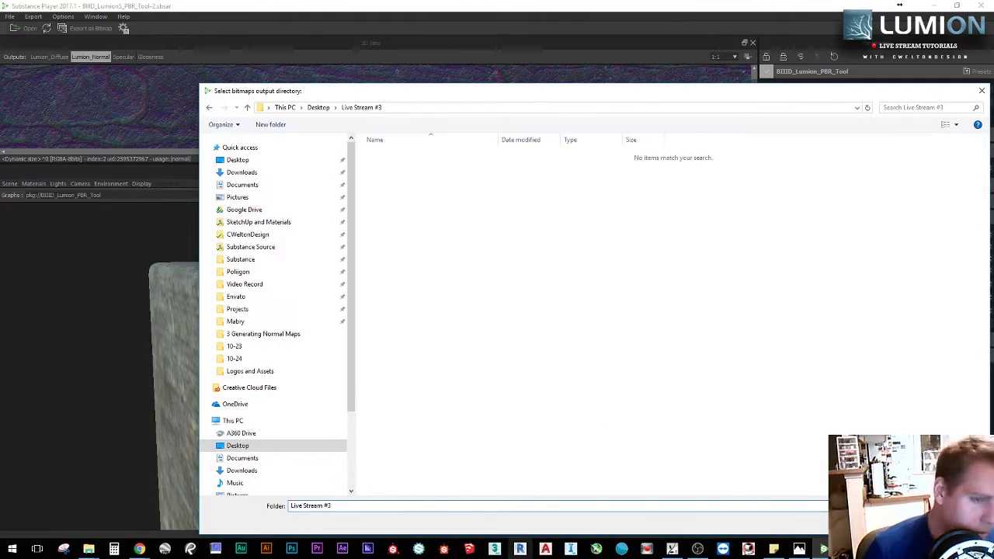
{"action": "key", "text": "Return"}
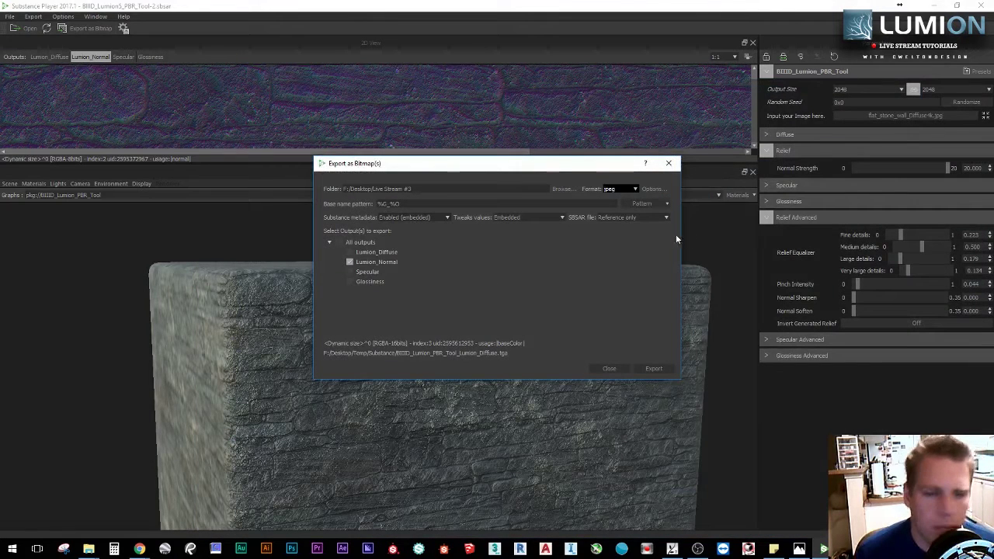
- Add the Lumion_Diffuse output to the bitmap export and export the textures
{"action": "left_click", "coordinate": [349, 251]}
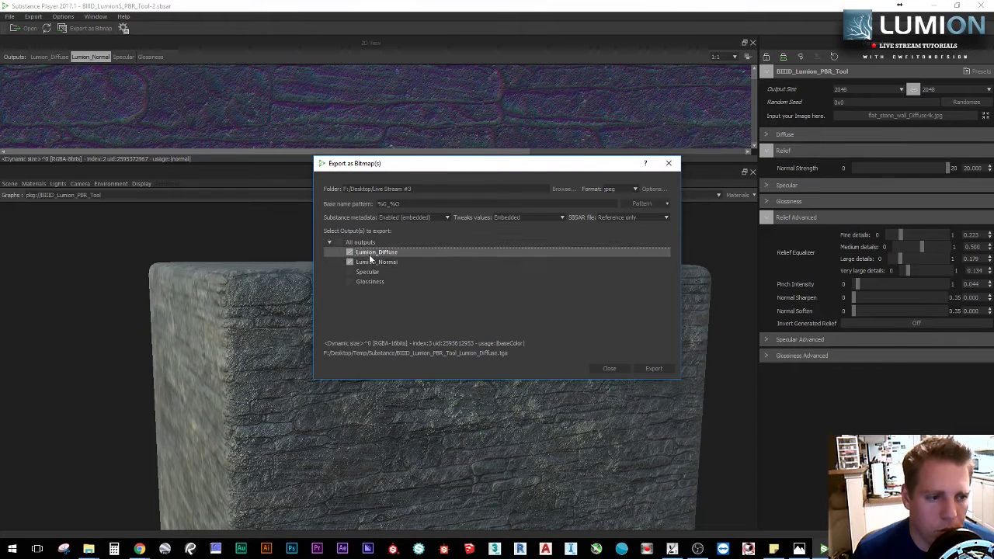
{"action": "left_click", "coordinate": [644, 369]}
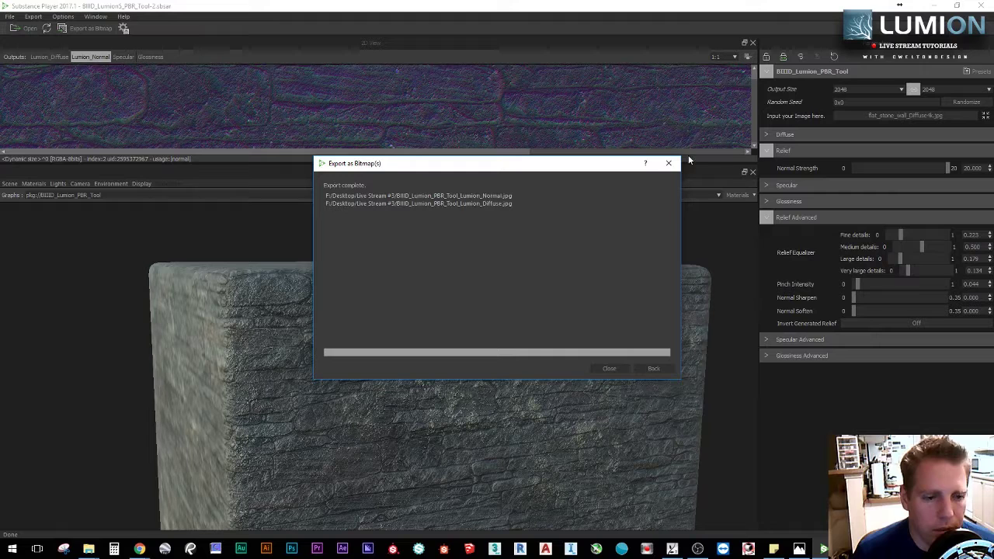
{"action": "left_click", "coordinate": [669, 165]}
- Preview the Glossiness output and set its advanced levels to low 0, mid 0.230 and high 0.718, checking the cube
{"action": "left_click", "coordinate": [765, 357]}
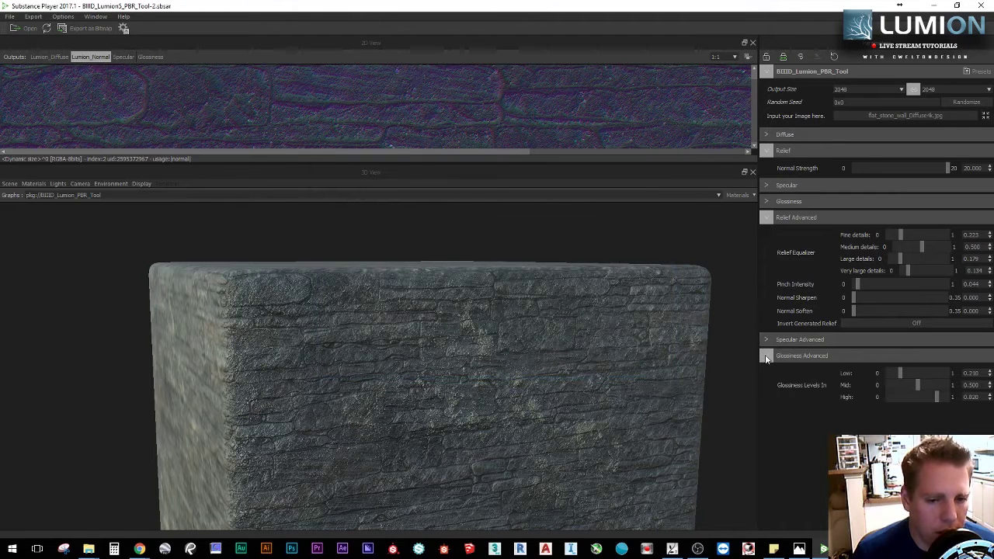
{"action": "left_click", "coordinate": [923, 372]}
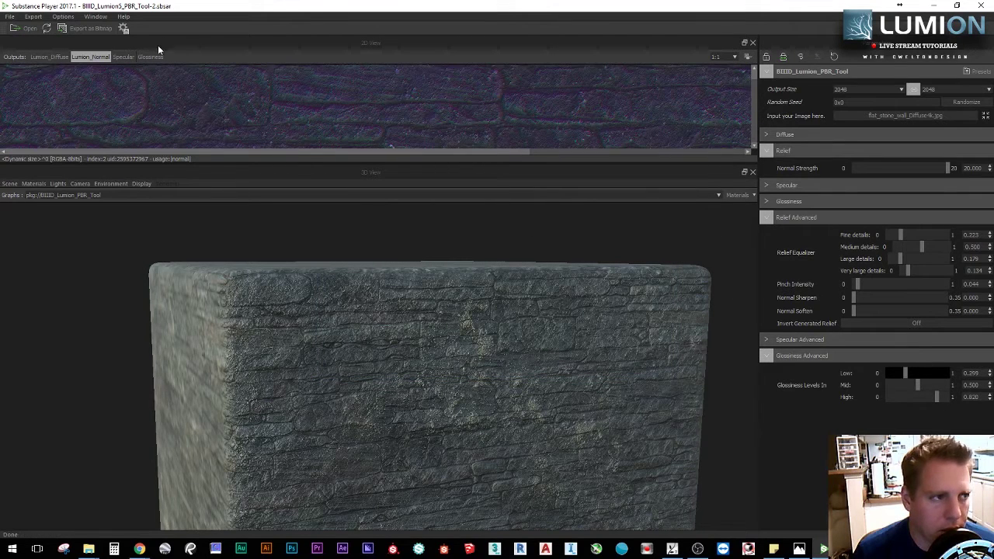
{"action": "left_click", "coordinate": [150, 58]}
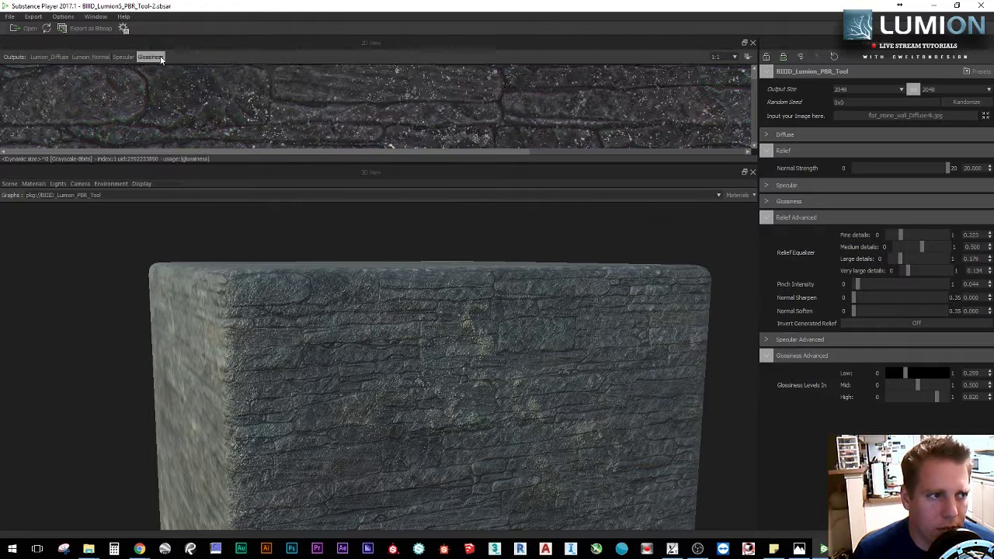
{"action": "left_click_drag", "start_coordinate": [920, 373], "coordinate": [933, 410]}
{"action": "left_click_drag", "start_coordinate": [203, 317], "coordinate": [271, 342]}
{"action": "left_click_drag", "start_coordinate": [527, 301], "coordinate": [486, 301]}
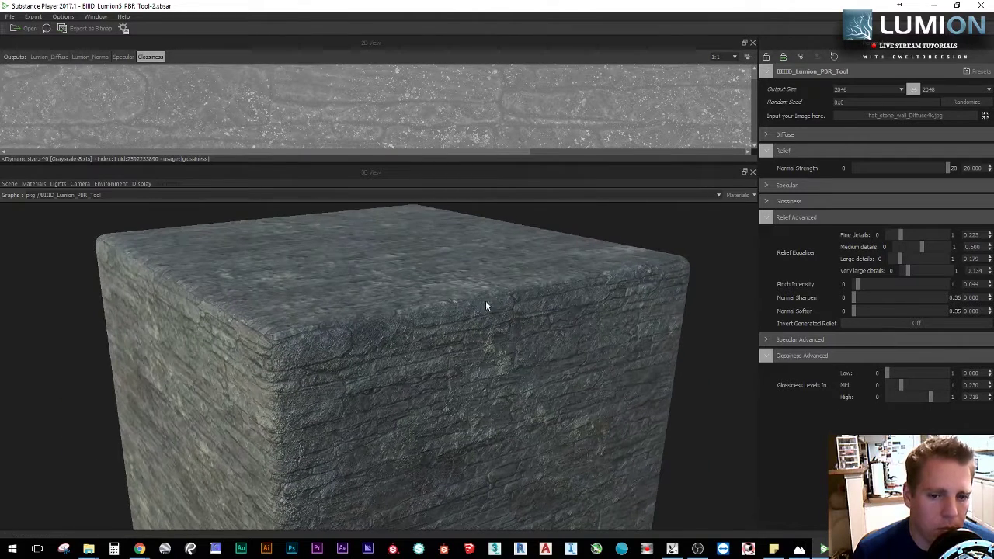
- Switch to Lumion, save the open material changes and delete the spotlight at the stone wall's corner
{"action": "left_click", "coordinate": [939, 5]}
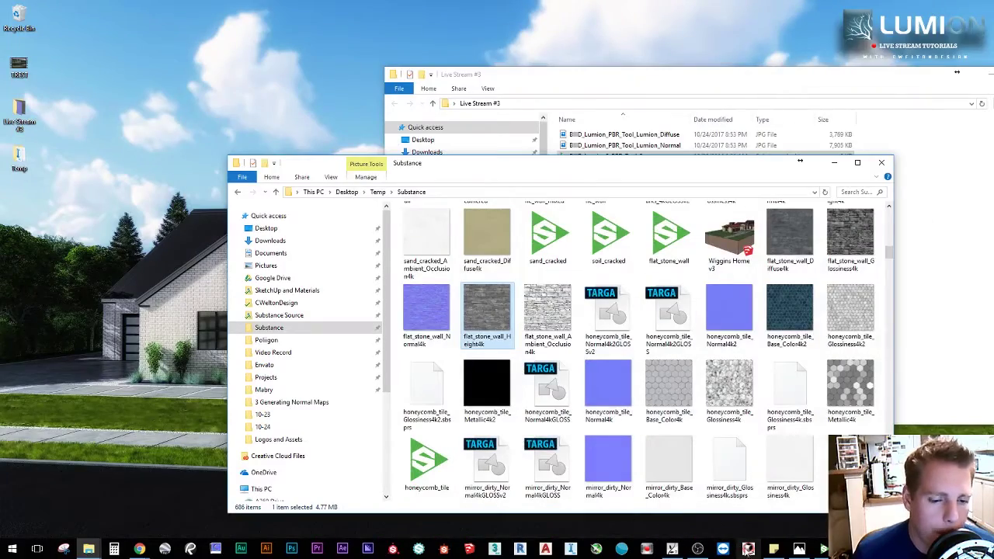
{"action": "left_click", "coordinate": [672, 548]}
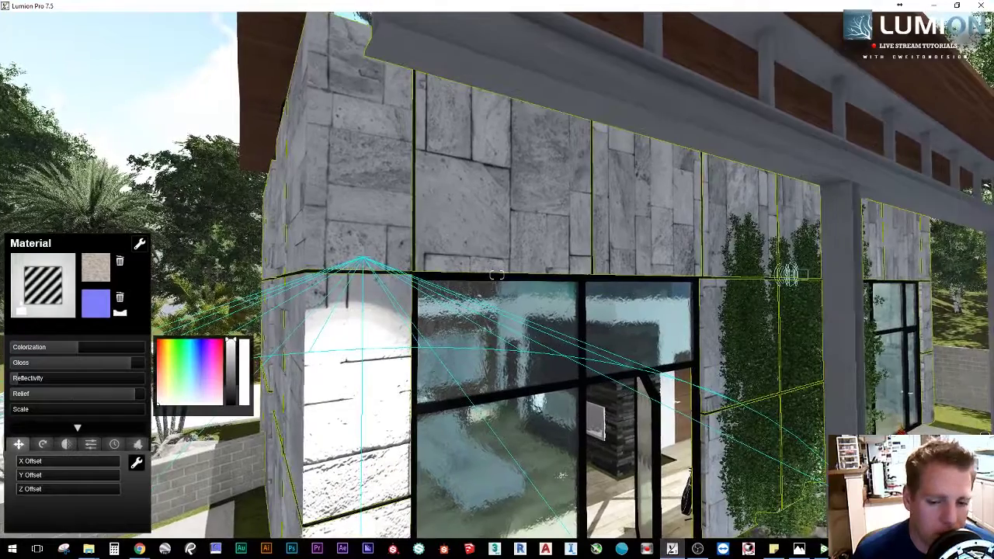
{"action": "left_click", "coordinate": [941, 518]}
{"action": "left_click", "coordinate": [22, 453]}
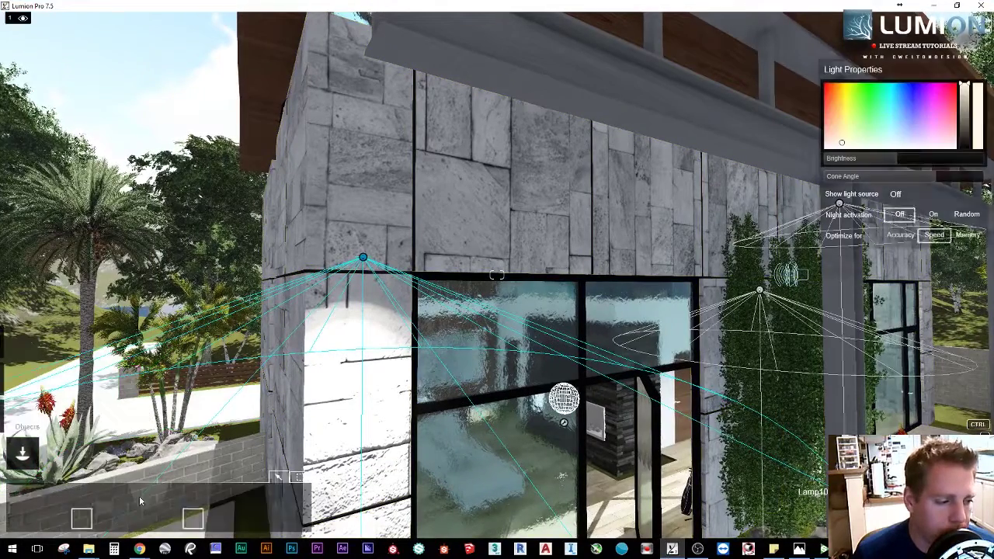
{"action": "left_click", "coordinate": [302, 518]}
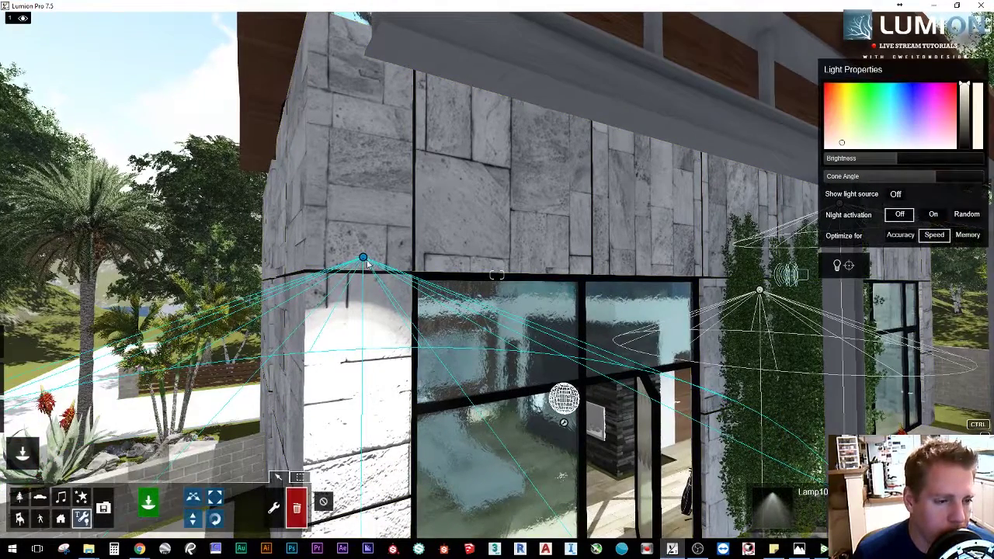
{"action": "left_click", "coordinate": [363, 257]}
- Open the material of the house's light stone wall cladding for editing
{"action": "key", "text": "s"}
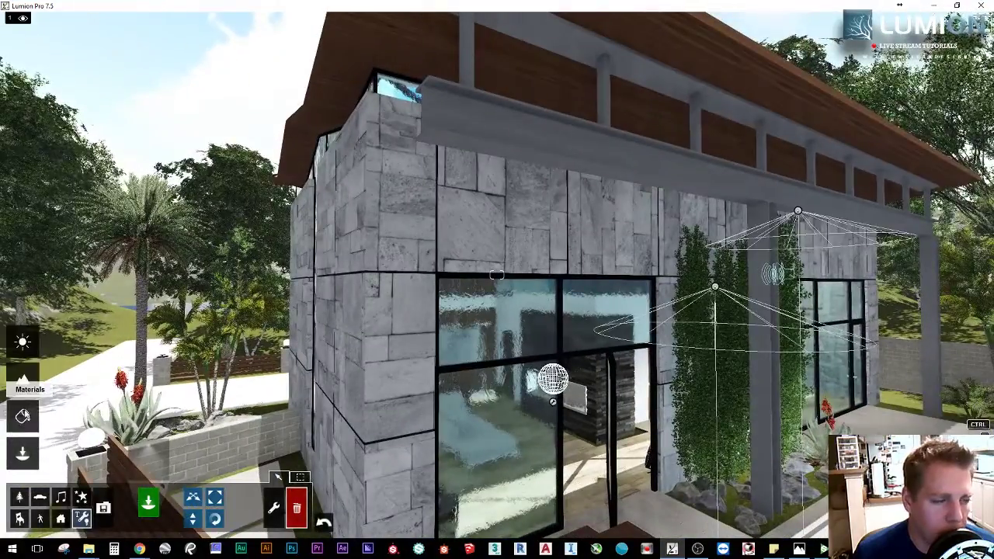
{"action": "left_click", "coordinate": [23, 413]}
{"action": "left_click", "coordinate": [386, 208]}
{"action": "scroll", "coordinate": [423, 223], "scroll_direction": "up", "scroll_amount": 3}
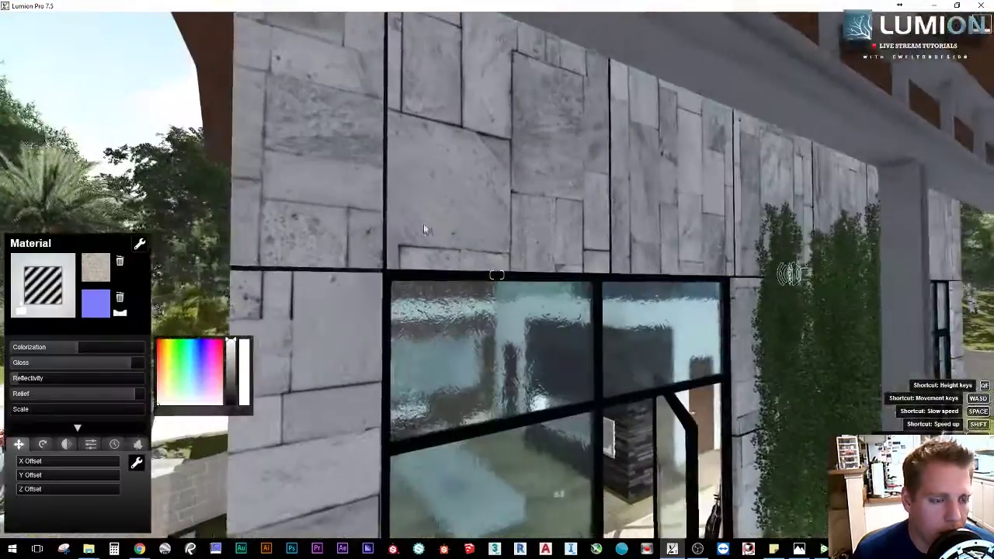
- Replace the wall material's diffuse texture with BIIID_Lumion_PBR_Tool_Lumion_Diffuse from the desktop folder Live Stream #3
{"action": "left_click", "coordinate": [96, 268]}
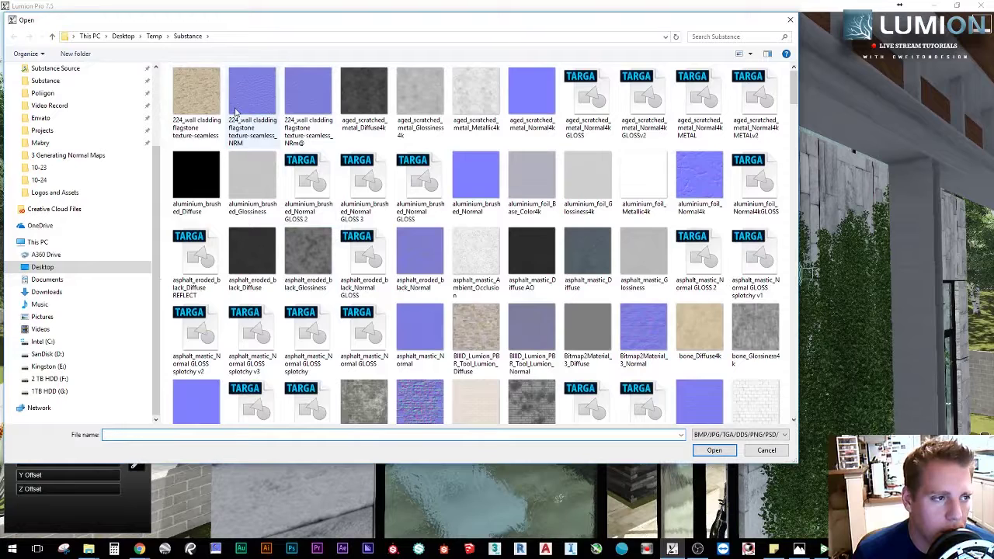
{"action": "scroll", "coordinate": [59, 120], "scroll_direction": "up", "scroll_amount": 1}
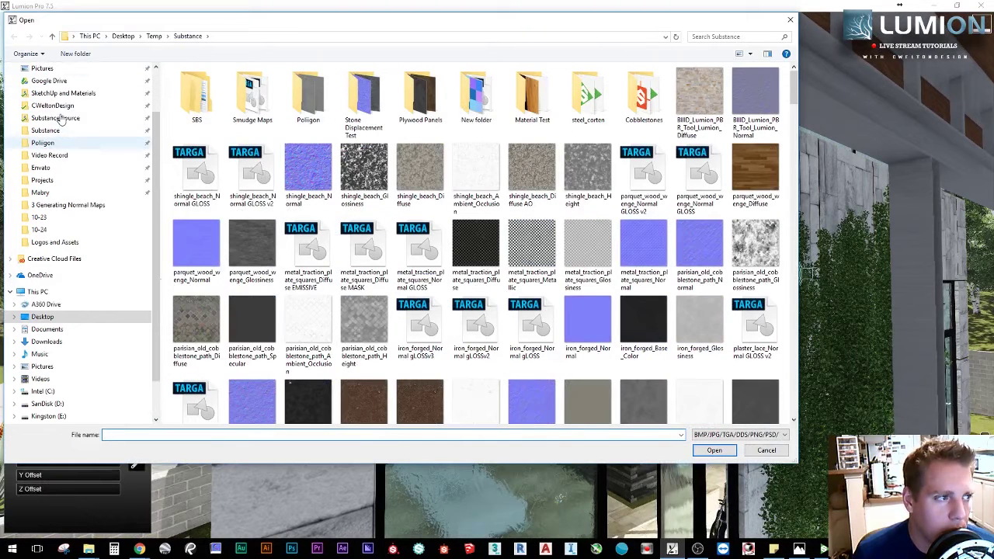
{"action": "left_click", "coordinate": [68, 205]}
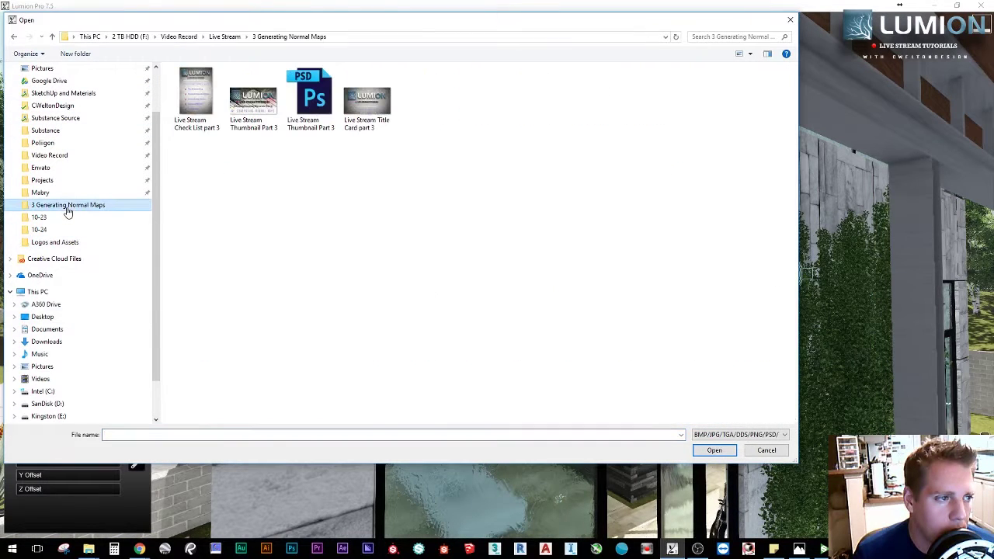
{"action": "scroll", "coordinate": [58, 129], "scroll_direction": "up", "scroll_amount": 2}
{"action": "left_click", "coordinate": [42, 88]}
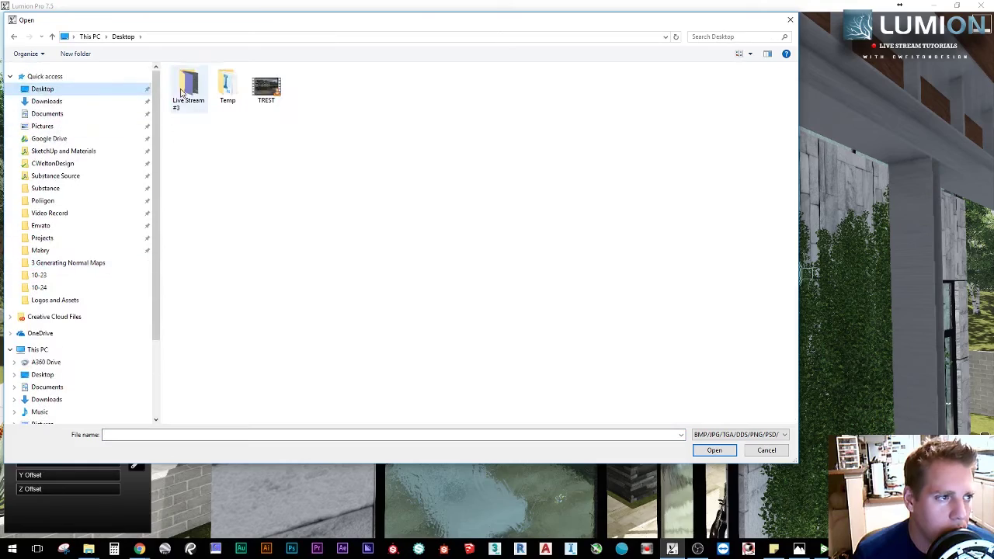
{"action": "double_click", "coordinate": [192, 91]}
{"action": "left_click", "coordinate": [714, 451]}
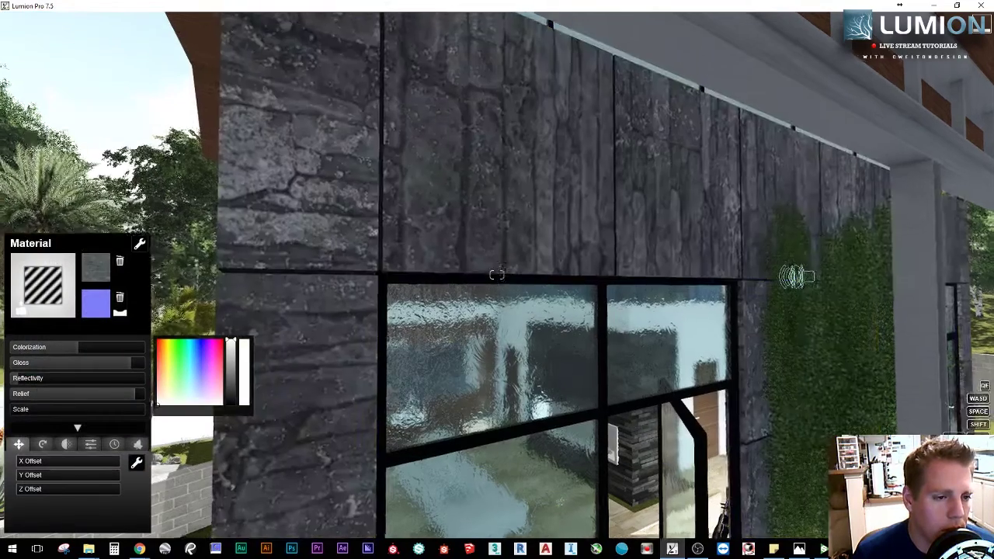
- Set the dark stone wall material's scale to about 1.15 and check the texture on the house
{"action": "key", "text": "s"}
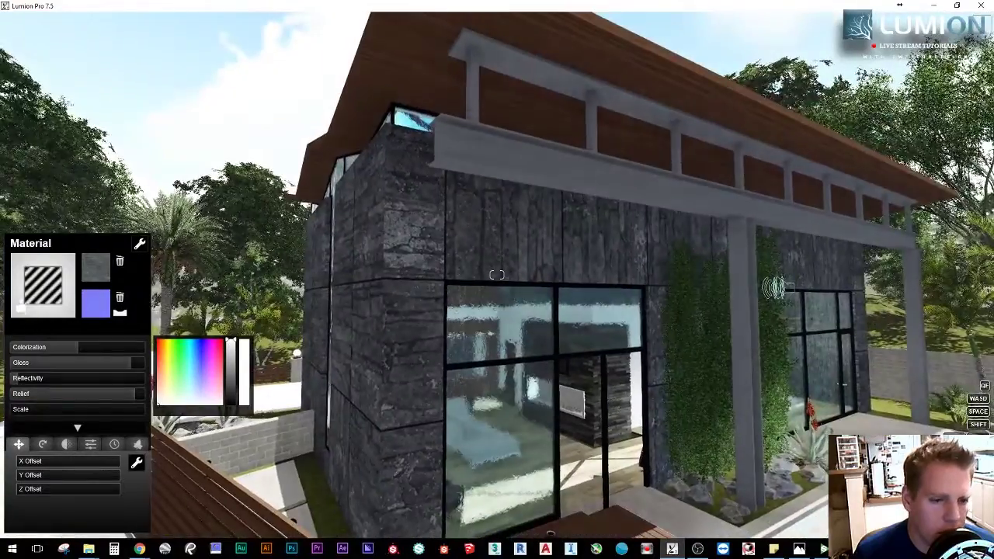
{"action": "key", "text": "w"}
{"action": "left_click", "coordinate": [34, 409]}
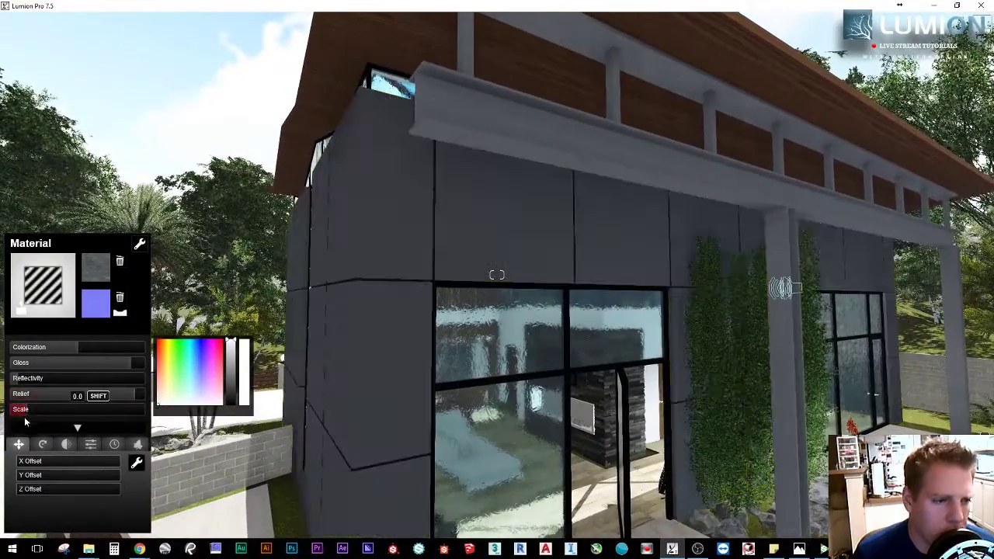
{"action": "left_click", "coordinate": [43, 409]}
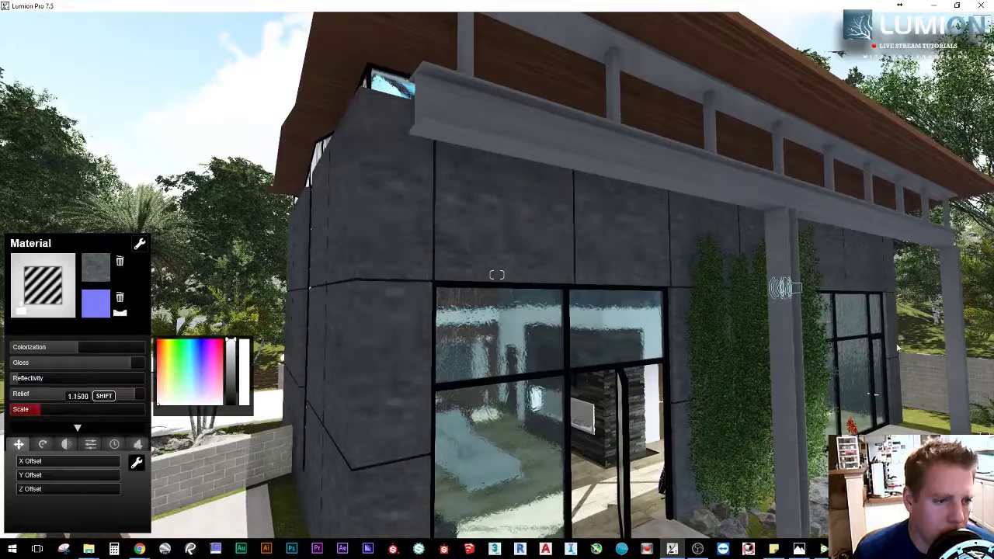
{"action": "key", "text": "w"}
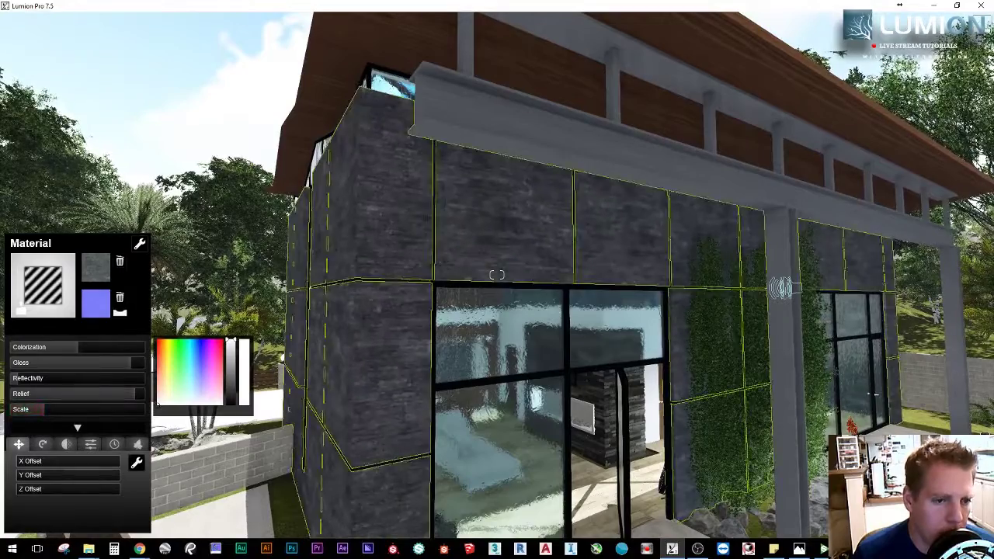
- Load BIIID_Lumion_PBR_Tool_Lumion_Normal from the Live Stream #3 folder as the dark stone wall material's normal map
{"action": "key", "text": "s"}
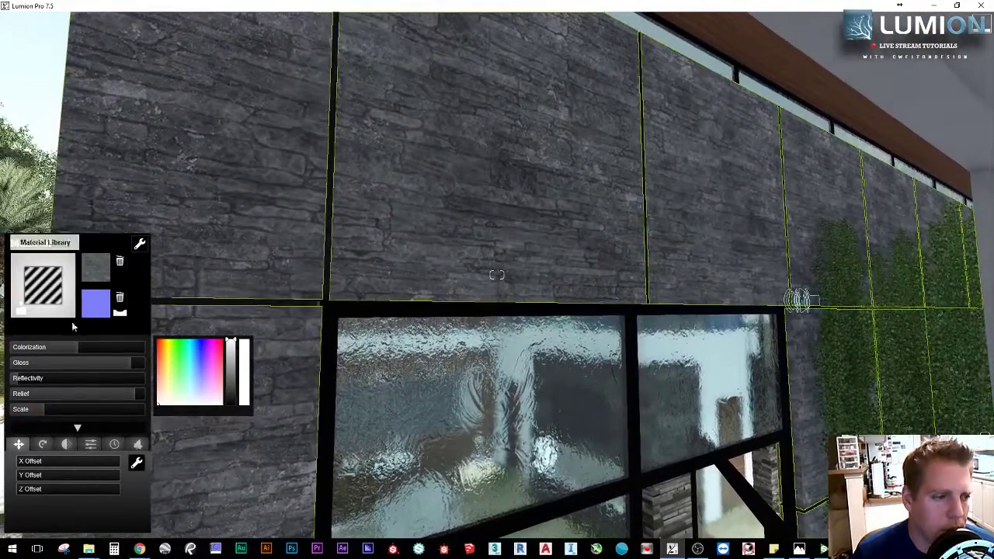
{"action": "left_click", "coordinate": [95, 301]}
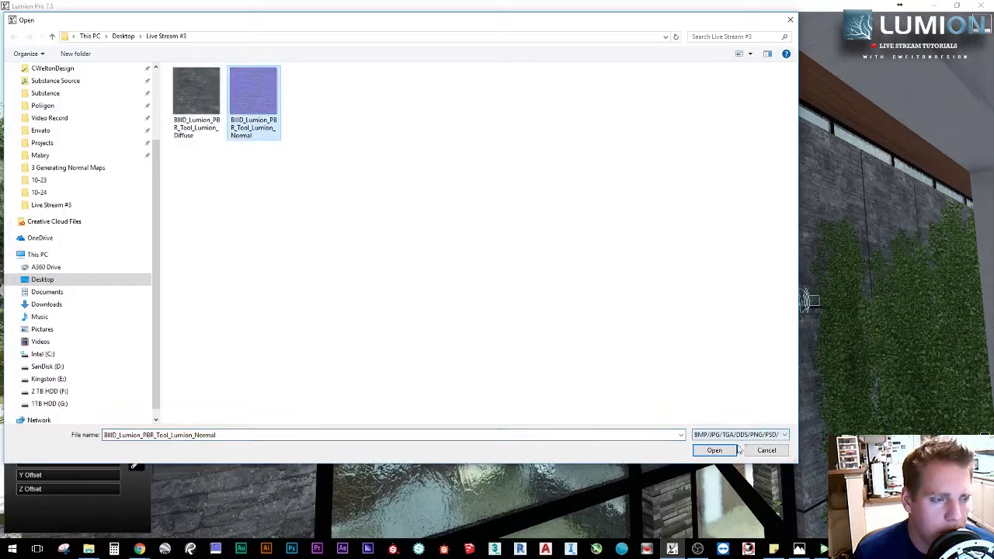
{"action": "left_click", "coordinate": [735, 451]}
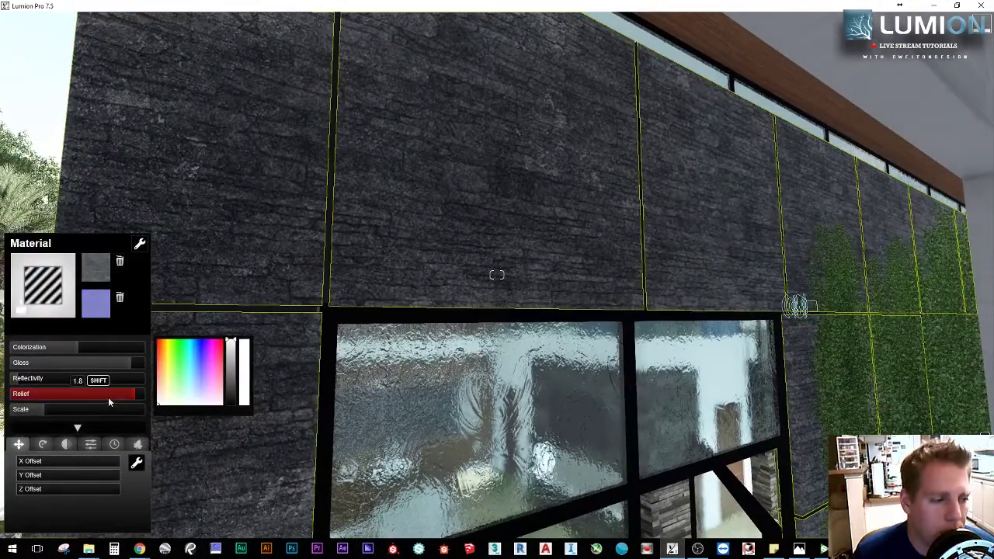
- Reduce the stone wall material's relief and gloss to about mid-range, and set its reflectivity close to the minimum
{"action": "left_click_drag", "start_coordinate": [107, 397], "coordinate": [48, 405]}
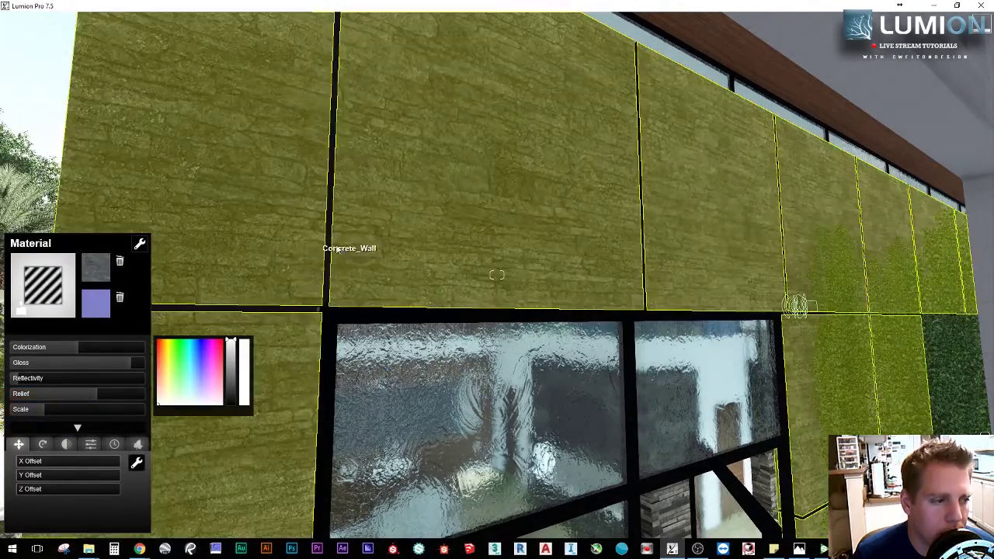
{"action": "right_click_drag", "start_coordinate": [40, 376], "coordinate": [40, 376]}
{"action": "left_click_drag", "start_coordinate": [41, 376], "coordinate": [80, 385]}
{"action": "scroll", "coordinate": [296, 250], "scroll_direction": "up", "scroll_amount": 3}
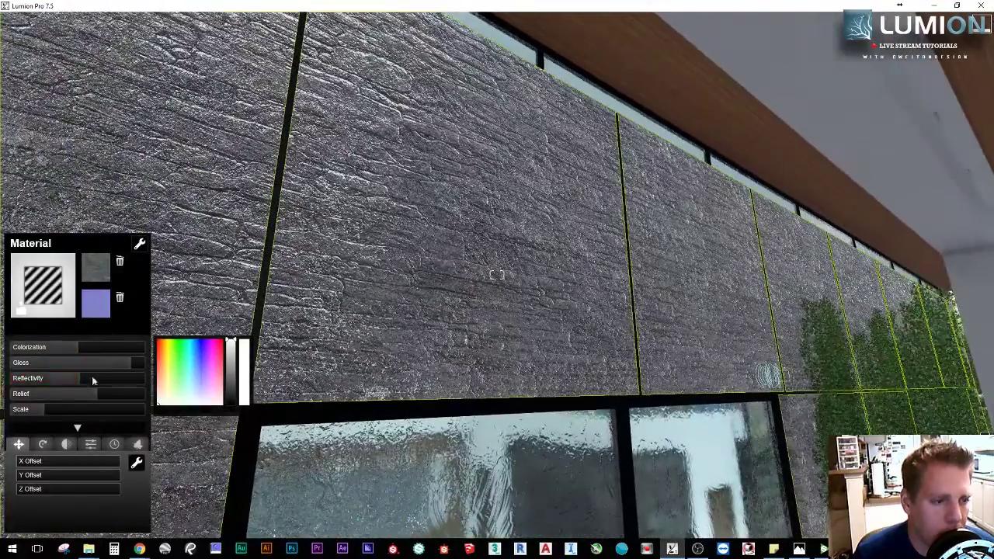
{"action": "mouse_move", "coordinate": [90, 400]}
{"action": "left_mouse_down"}
{"action": "mouse_move", "coordinate": [111, 395]}
{"action": "mouse_move", "coordinate": [35, 405]}
{"action": "mouse_move", "coordinate": [122, 401]}
{"action": "mouse_move", "coordinate": [59, 403]}
{"action": "mouse_move", "coordinate": [110, 401]}
{"action": "mouse_move", "coordinate": [75, 403]}
{"action": "left_mouse_up"}
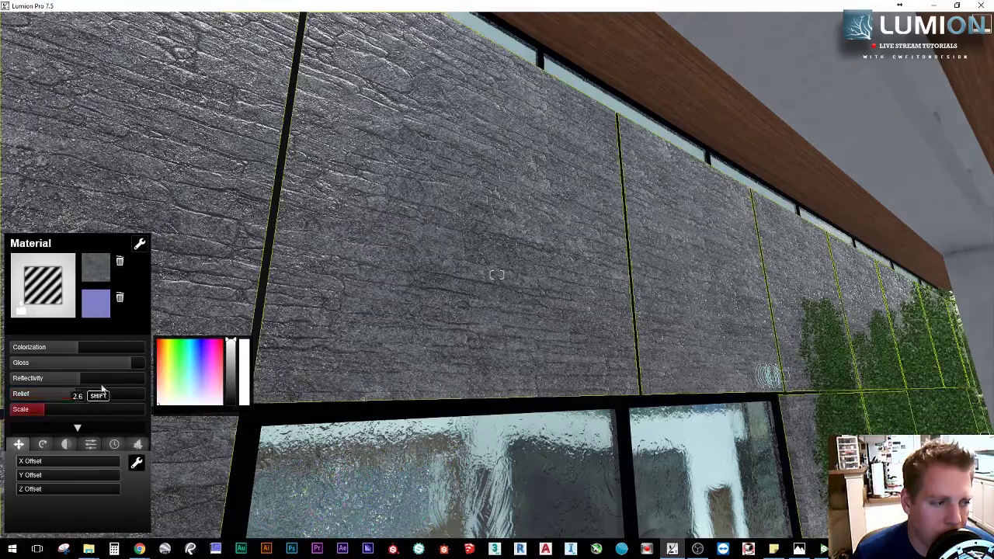
{"action": "left_click_drag", "start_coordinate": [123, 362], "coordinate": [51, 397]}
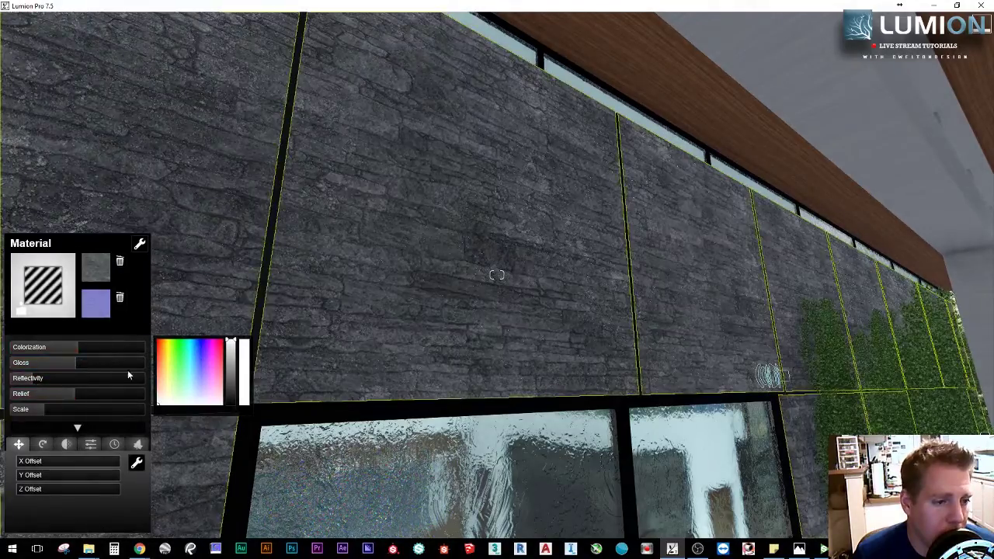
- Examine the stone wall's surface relief from close up and from farther back around the house corner
{"action": "key", "text": "s"}
{"action": "right_click_drag", "start_coordinate": [326, 326], "coordinate": [291, 317]}
{"action": "key", "text": "w"}
{"action": "key", "text": "s"}
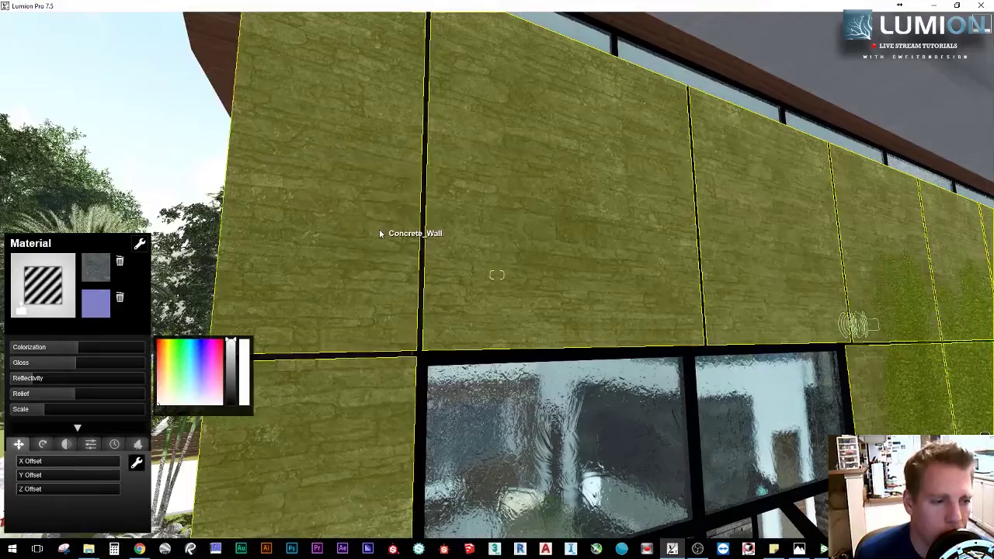
{"action": "mouse_move", "coordinate": [380, 234]}
{"action": "right_mouse_down"}
{"action": "mouse_move", "coordinate": [426, 250]}
{"action": "mouse_move", "coordinate": [379, 255]}
{"action": "mouse_move", "coordinate": [415, 251]}
{"action": "mouse_move", "coordinate": [397, 226]}
{"action": "mouse_move", "coordinate": [361, 233]}
{"action": "mouse_move", "coordinate": [395, 226]}
{"action": "right_mouse_up"}
{"action": "key", "text": "w"}
{"action": "key", "text": "s"}
{"action": "key", "text": "w"}
{"action": "key", "text": "s"}
{"action": "key", "text": "s"}
{"action": "key", "text": "s"}
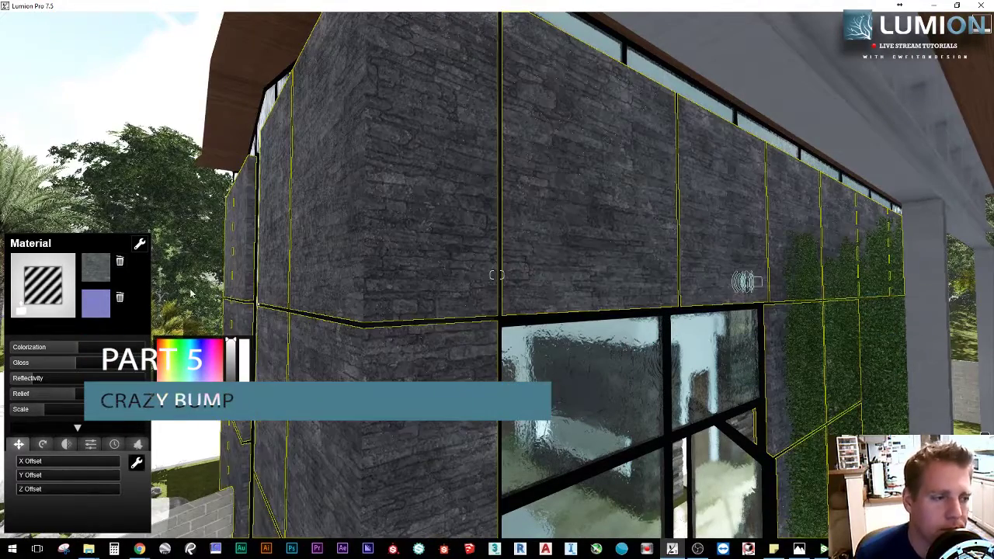
- Switch to CrazyBump and start opening a photograph from file
{"action": "left_click", "coordinate": [215, 550]}
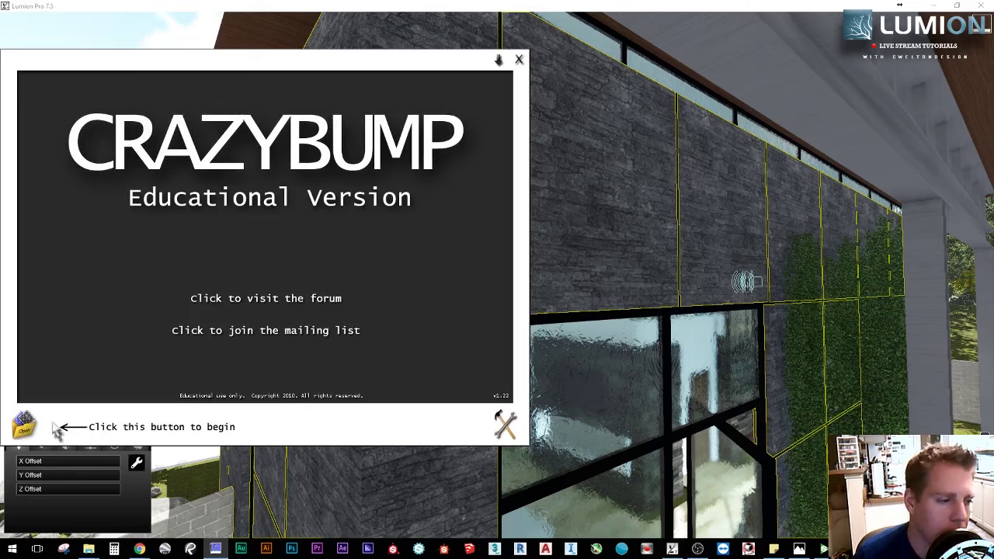
{"action": "left_click", "coordinate": [21, 430]}
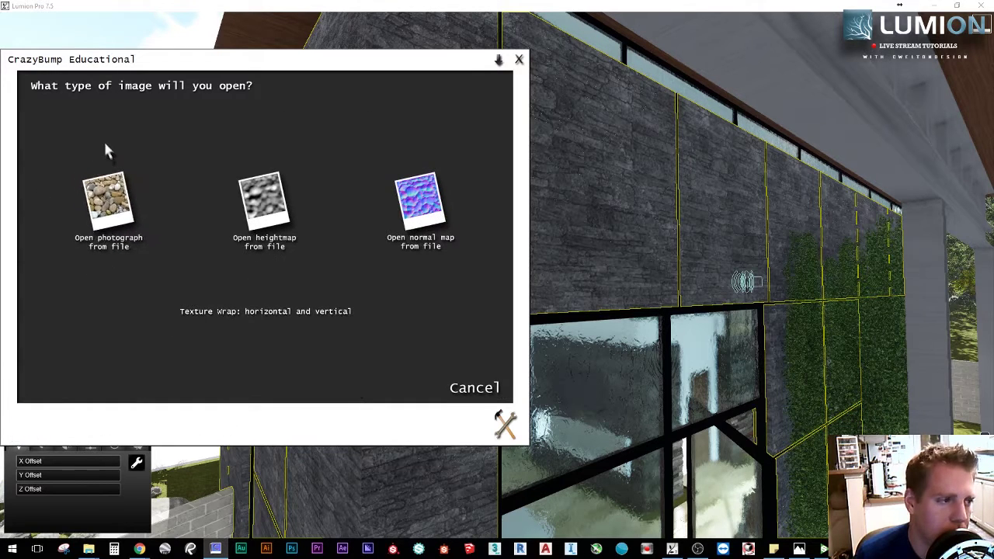
{"action": "left_click", "coordinate": [111, 212]}
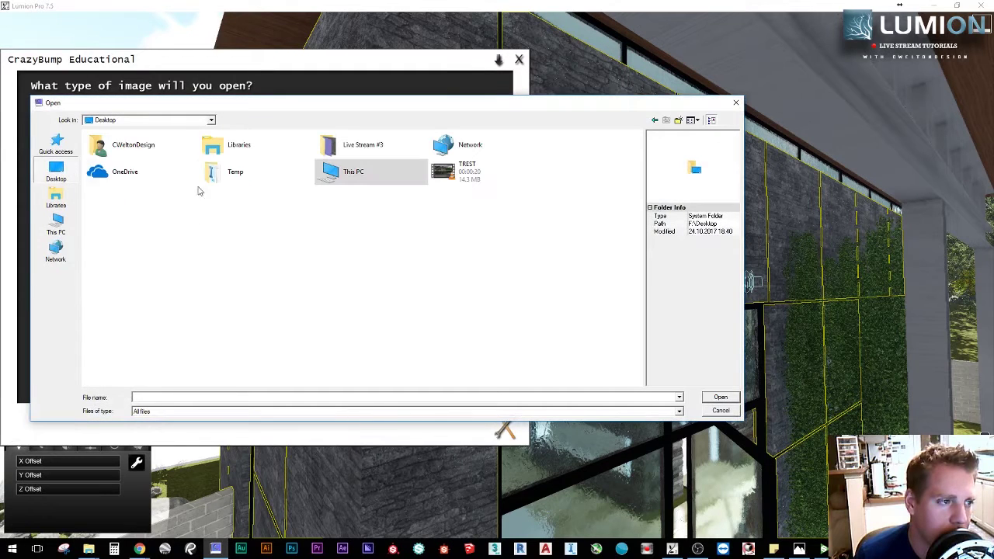
- Copy the path F:\Desktop\Temp\Substance from the file explorer and go to that folder in CrazyBump's open dialog
{"action": "left_click", "coordinate": [89, 549]}
{"action": "left_click", "coordinate": [77, 493]}
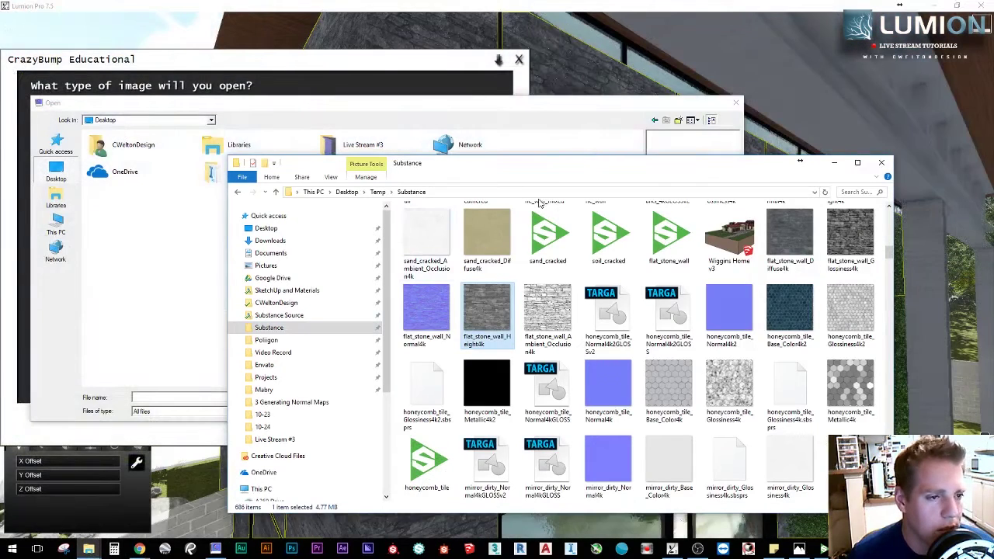
{"action": "left_click", "coordinate": [535, 193]}
{"action": "key", "text": "ctrl+c"}
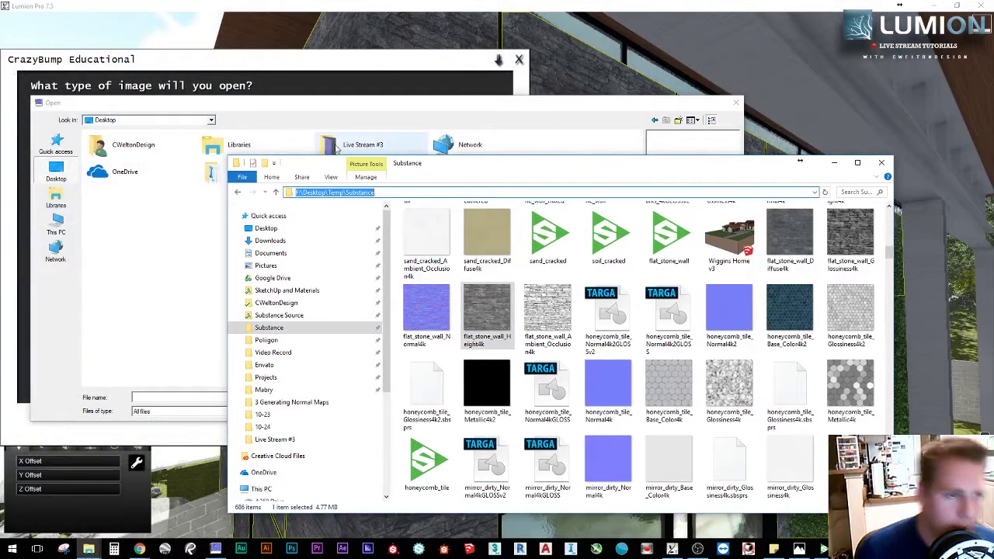
{"action": "left_click", "coordinate": [146, 399]}
{"action": "key", "text": "ctrl+v"}
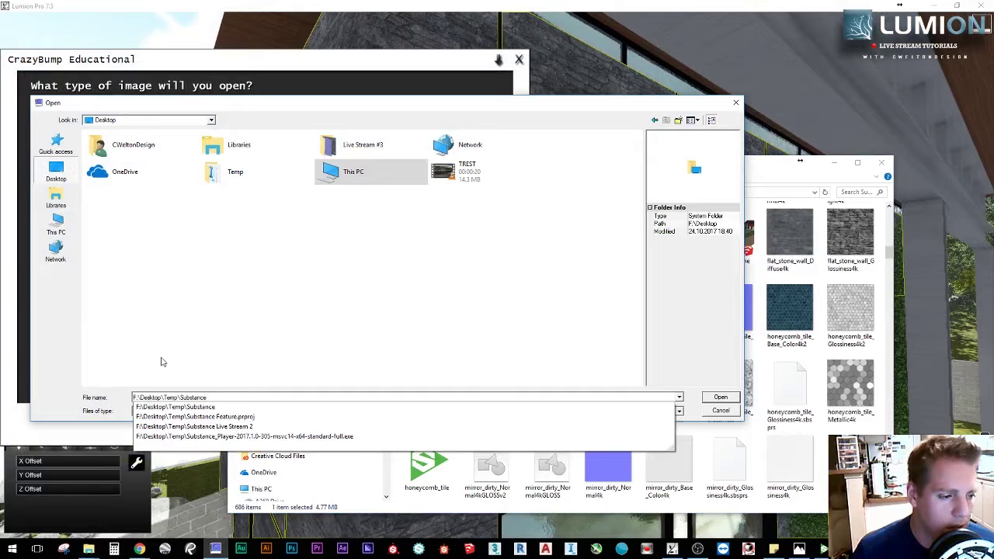
{"action": "key", "text": "Return"}
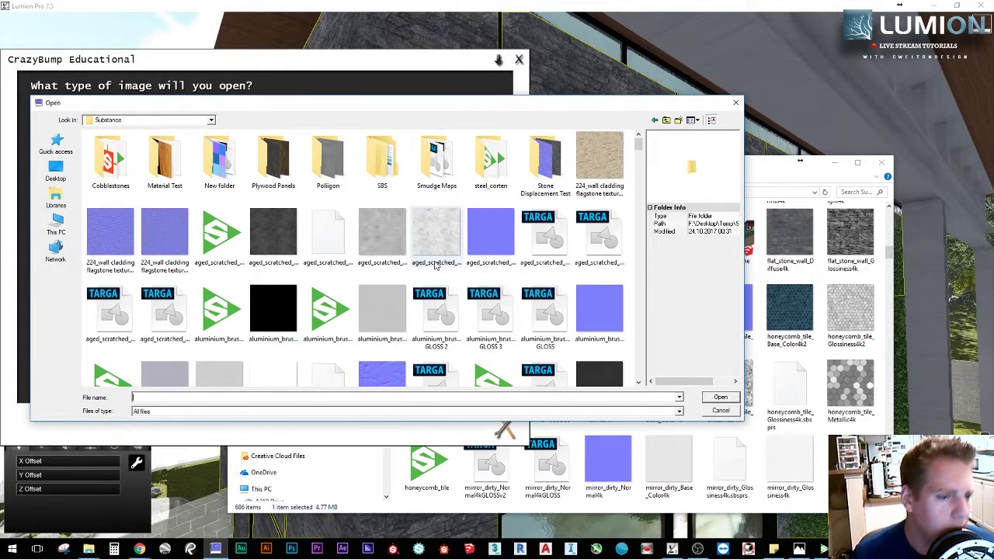
- Open flat_stone_wall_Diffuse4k as the source photograph and choose the first of the two suggested shapes
{"action": "left_click", "coordinate": [436, 233]}
{"action": "scroll", "coordinate": [427, 311], "scroll_direction": "down", "scroll_amount": 5}
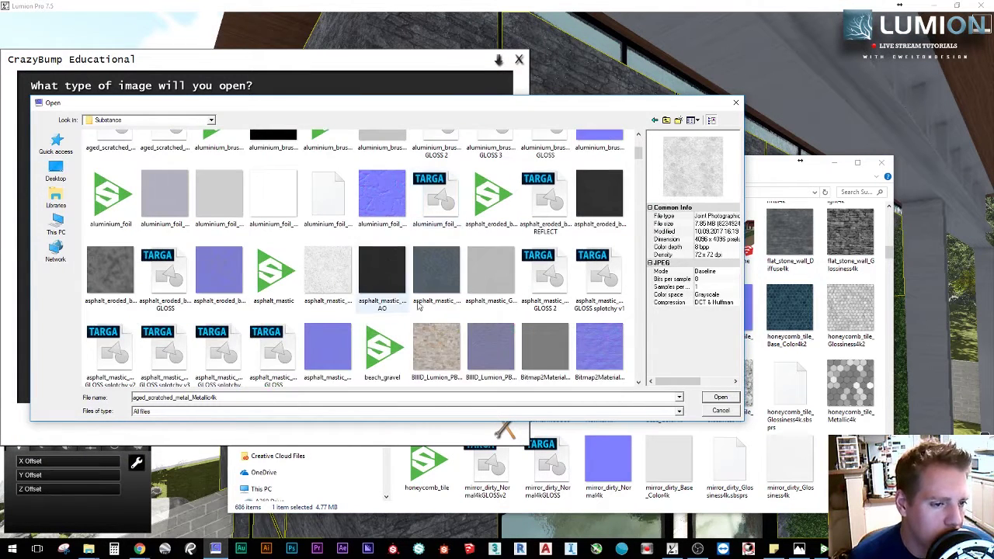
{"action": "scroll", "coordinate": [434, 333], "scroll_direction": "down", "scroll_amount": 5}
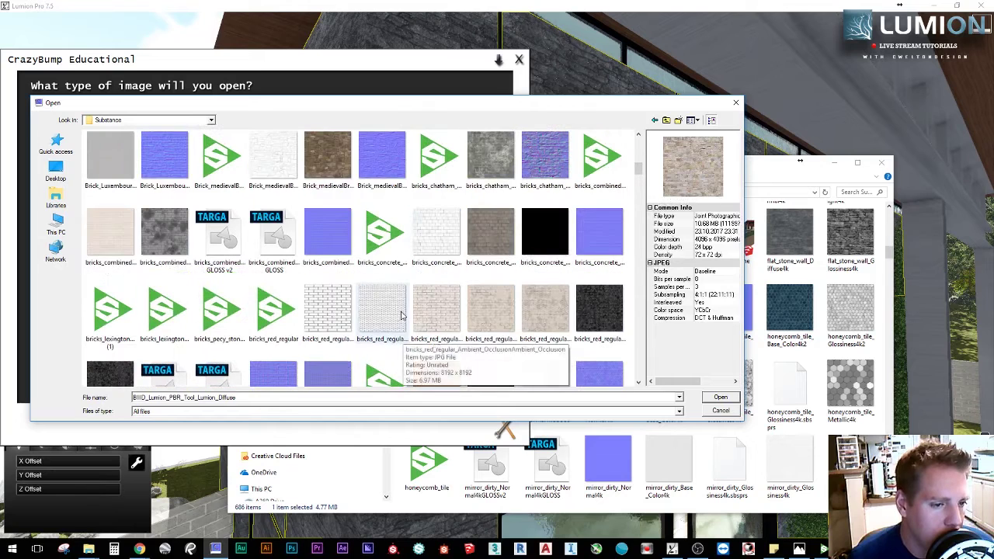
{"action": "left_click", "coordinate": [439, 313]}
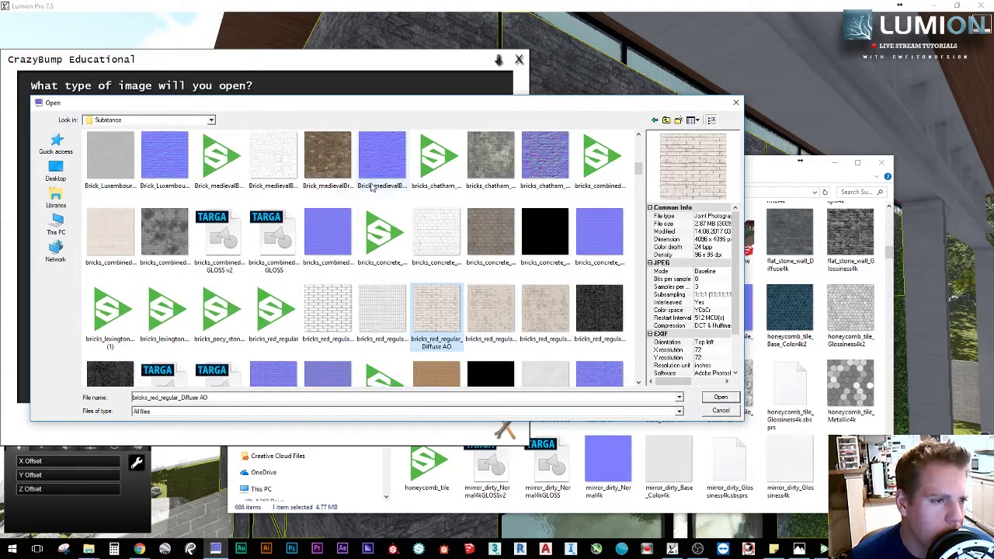
{"action": "scroll", "coordinate": [380, 202], "scroll_direction": "up", "scroll_amount": 2}
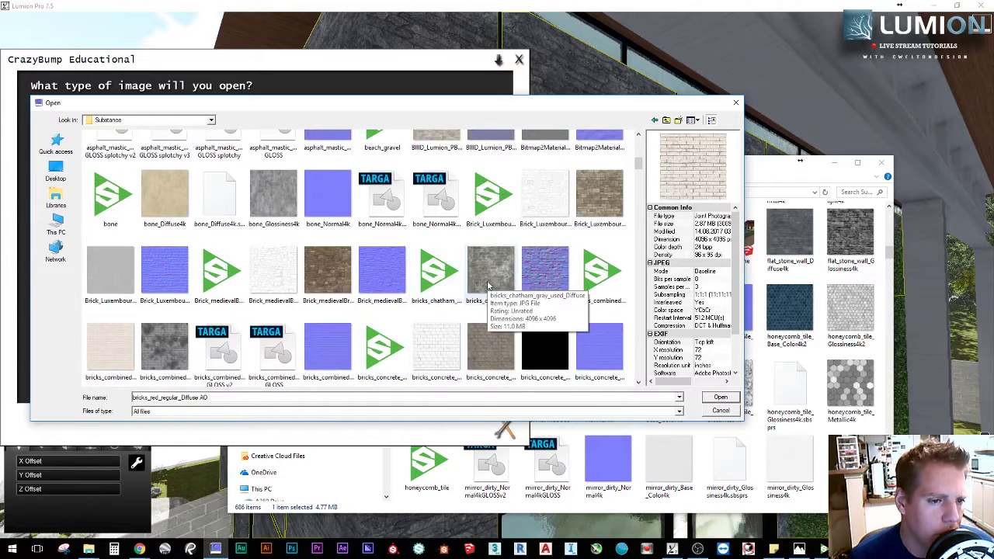
{"action": "scroll", "coordinate": [488, 291], "scroll_direction": "down", "scroll_amount": 5}
{"action": "scroll", "coordinate": [489, 303], "scroll_direction": "up", "scroll_amount": 5}
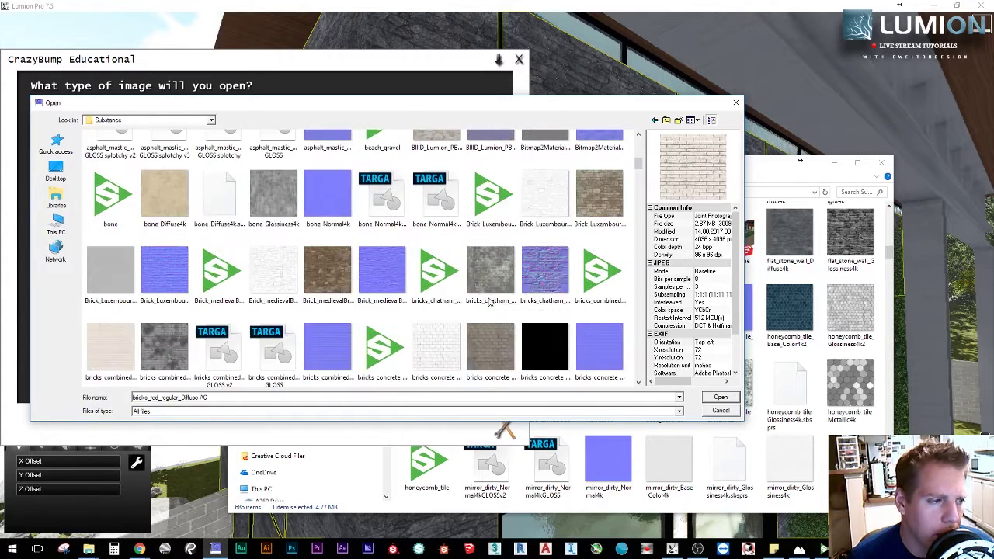
{"action": "scroll", "coordinate": [489, 303], "scroll_direction": "up", "scroll_amount": 6}
{"action": "scroll", "coordinate": [462, 286], "scroll_direction": "down", "scroll_amount": 1}
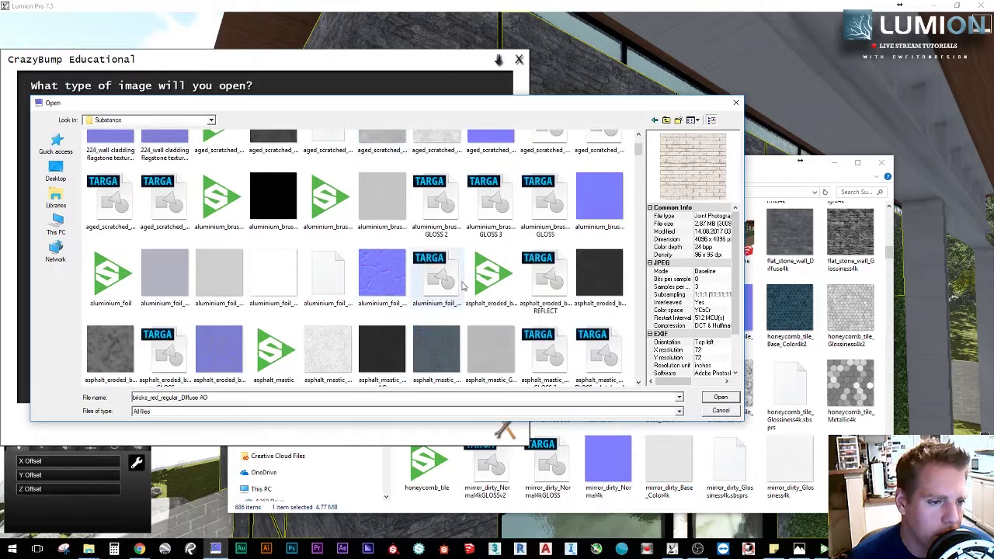
{"action": "scroll", "coordinate": [463, 286], "scroll_direction": "down", "scroll_amount": 3}
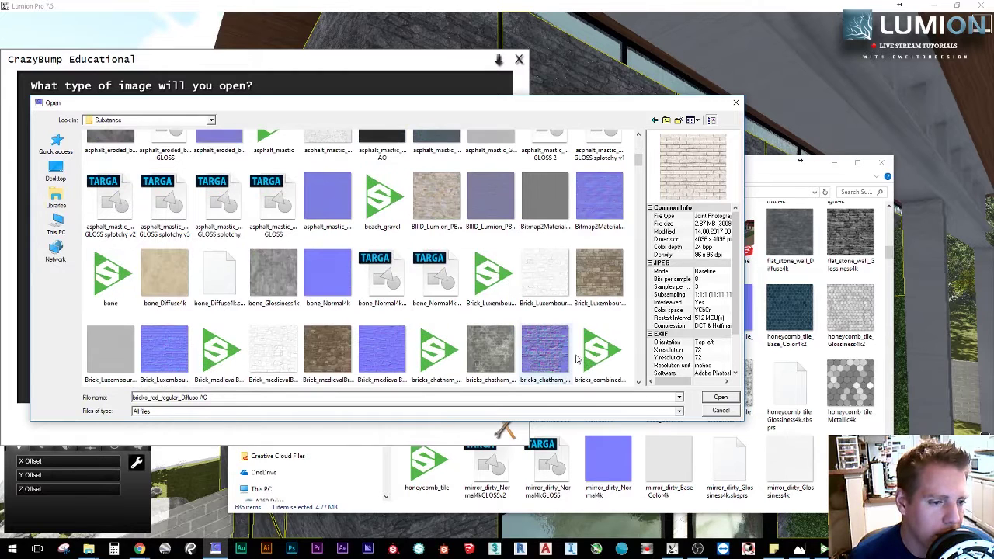
{"action": "scroll", "coordinate": [497, 318], "scroll_direction": "down", "scroll_amount": 3}
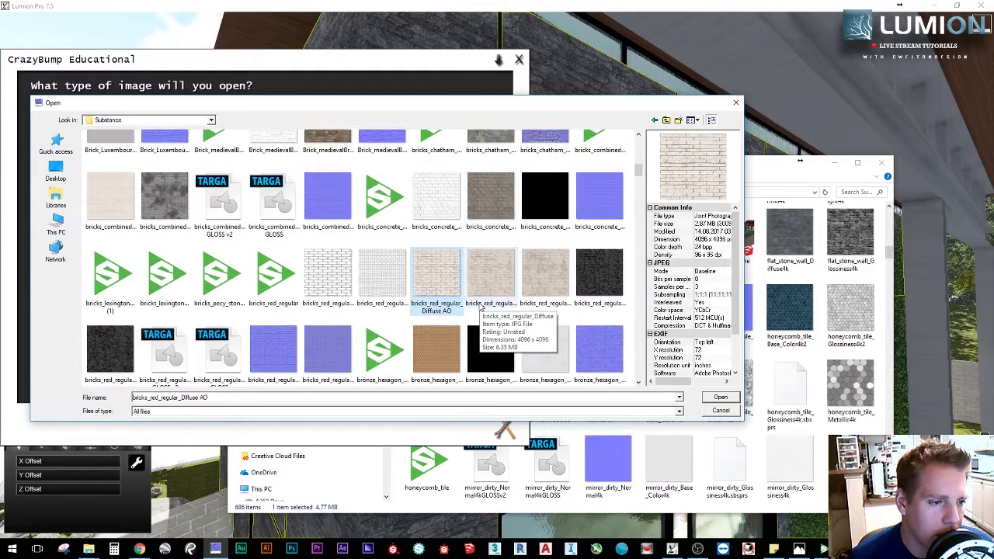
{"action": "scroll", "coordinate": [485, 308], "scroll_direction": "down", "scroll_amount": 5}
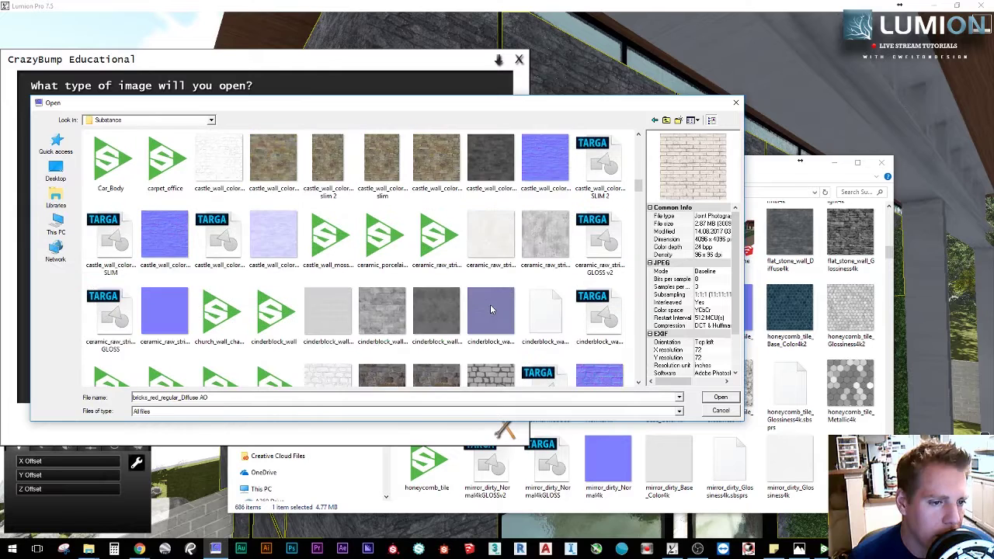
{"action": "scroll", "coordinate": [490, 309], "scroll_direction": "down", "scroll_amount": 5}
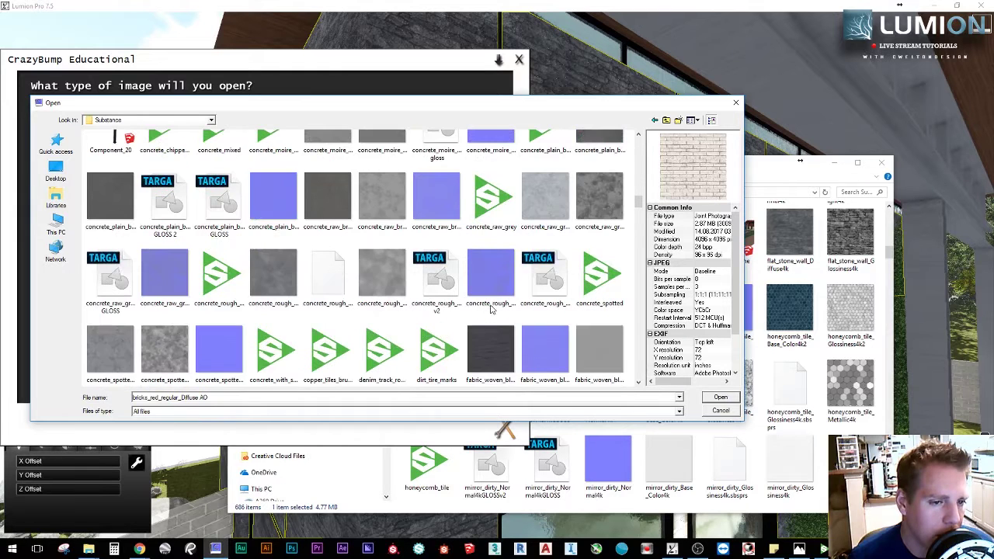
{"action": "scroll", "coordinate": [491, 309], "scroll_direction": "down", "scroll_amount": 3}
{"action": "left_click", "coordinate": [545, 274]}
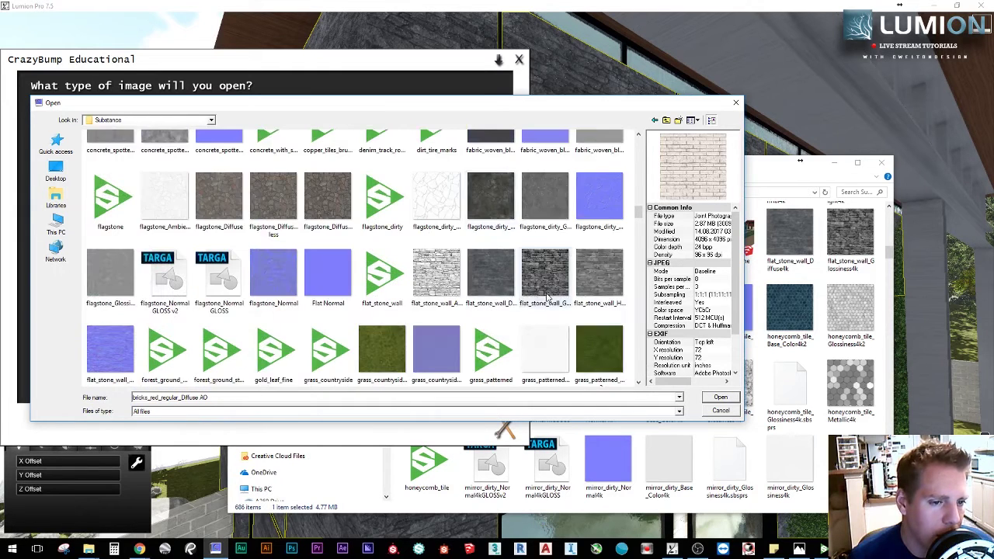
{"action": "left_click", "coordinate": [492, 276]}
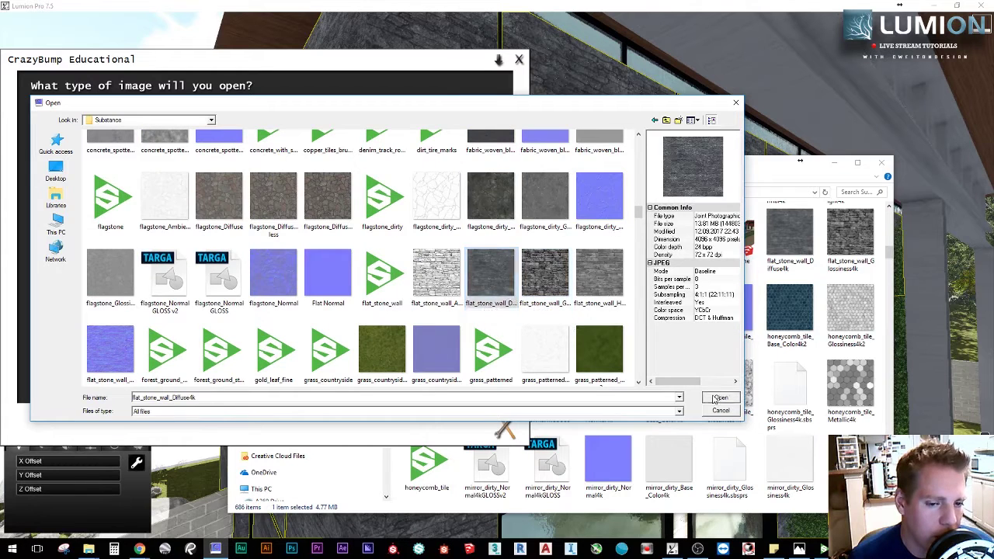
{"action": "left_click", "coordinate": [715, 397]}
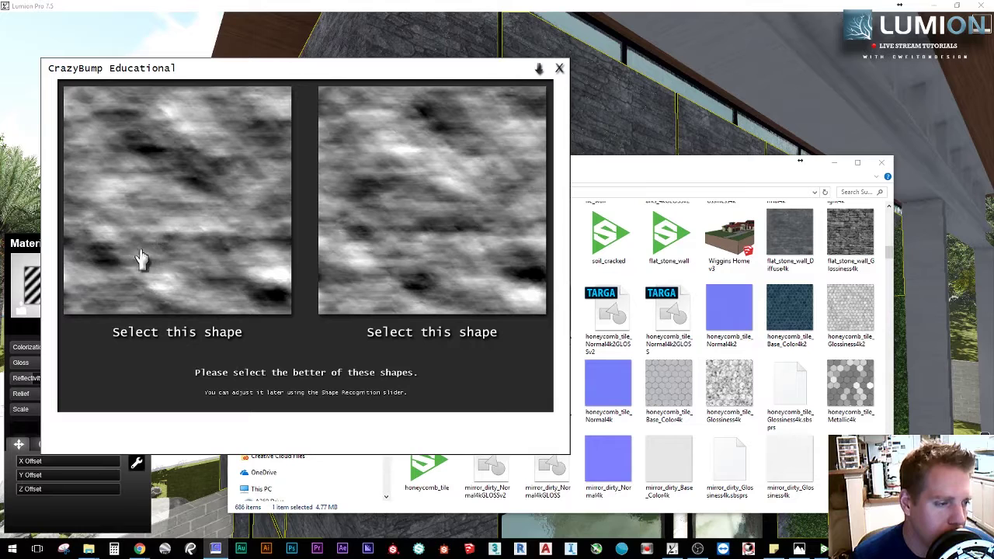
{"action": "left_click", "coordinate": [233, 151]}
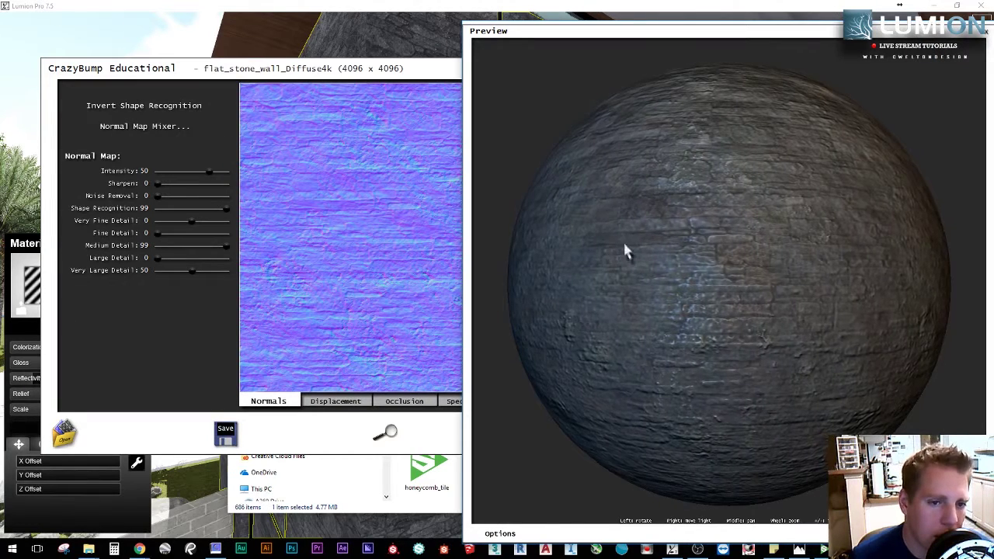
- Examine the generated stone bump on the preview sphere from several angles and distances
{"action": "left_click_drag", "start_coordinate": [624, 250], "coordinate": [695, 270]}
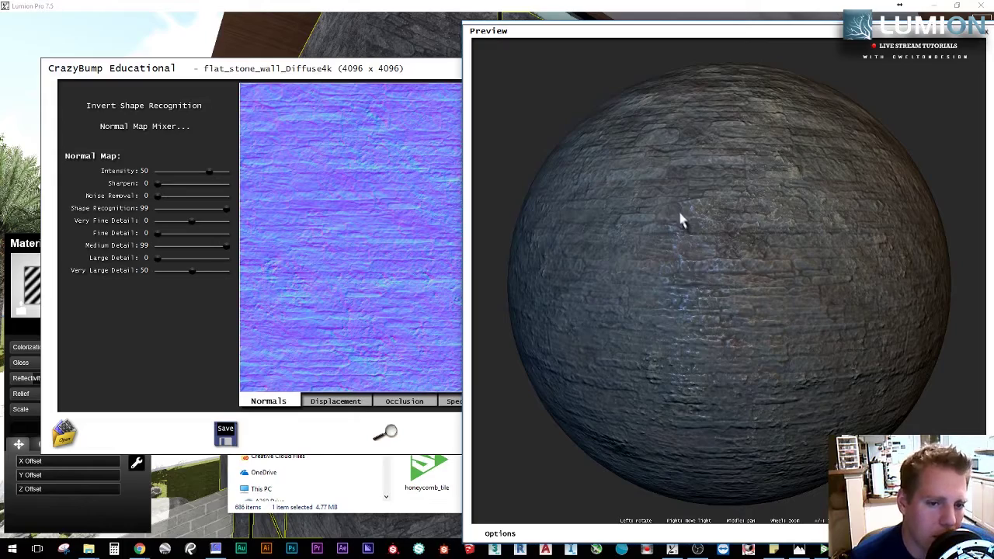
{"action": "scroll", "coordinate": [681, 219], "scroll_direction": "up", "scroll_amount": 3}
{"action": "scroll", "coordinate": [681, 219], "scroll_direction": "down", "scroll_amount": 5}
{"action": "left_click_drag", "start_coordinate": [681, 222], "coordinate": [860, 253]}
{"action": "scroll", "coordinate": [701, 247], "scroll_direction": "up", "scroll_amount": 5}
{"action": "scroll", "coordinate": [701, 250], "scroll_direction": "down", "scroll_amount": 5}
{"action": "scroll", "coordinate": [701, 253], "scroll_direction": "up", "scroll_amount": 2}
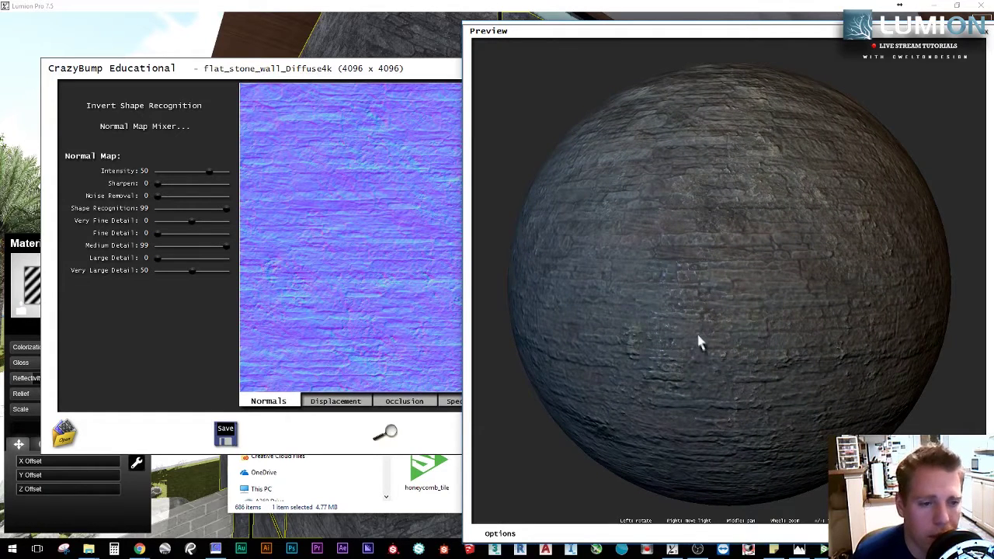
{"action": "mouse_move", "coordinate": [699, 343]}
{"action": "left_mouse_down"}
{"action": "mouse_move", "coordinate": [714, 339]}
{"action": "mouse_move", "coordinate": [676, 349]}
{"action": "mouse_move", "coordinate": [728, 268]}
{"action": "mouse_move", "coordinate": [716, 306]}
{"action": "mouse_move", "coordinate": [717, 282]}
{"action": "mouse_move", "coordinate": [694, 266]}
{"action": "mouse_move", "coordinate": [748, 272]}
{"action": "left_mouse_up"}
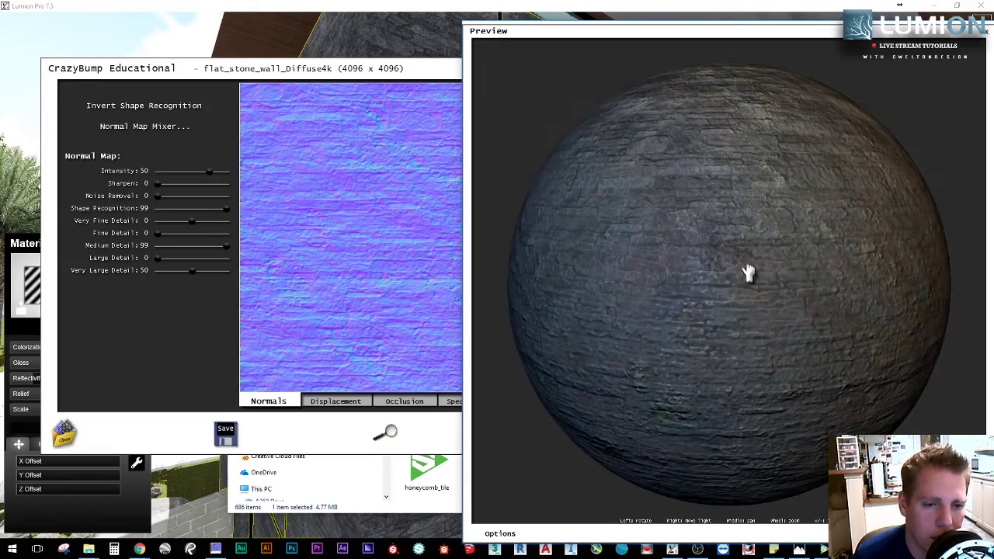
- Set the normal map's intensity to 99
{"action": "scroll", "coordinate": [696, 245], "scroll_direction": "up", "scroll_amount": 3}
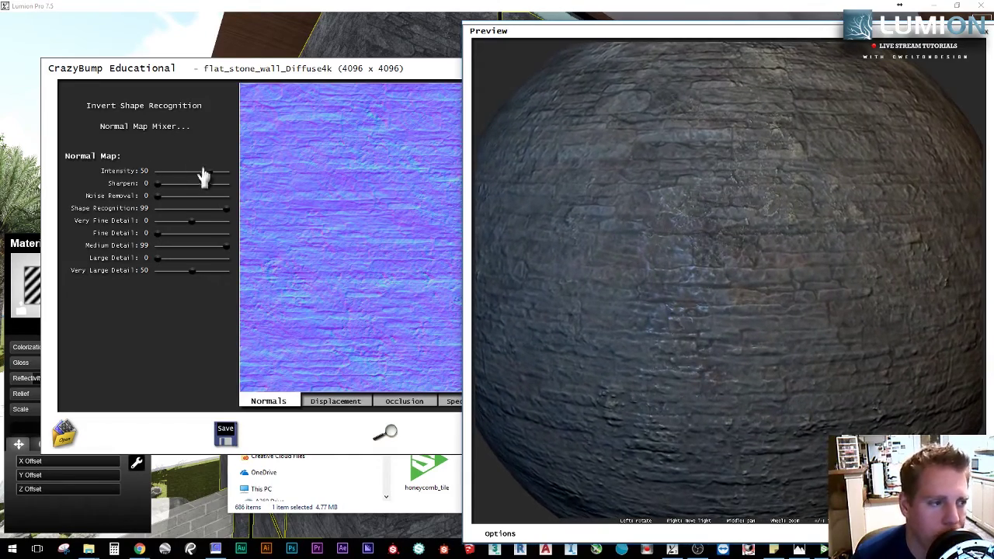
{"action": "left_click_drag", "start_coordinate": [191, 193], "coordinate": [287, 200]}
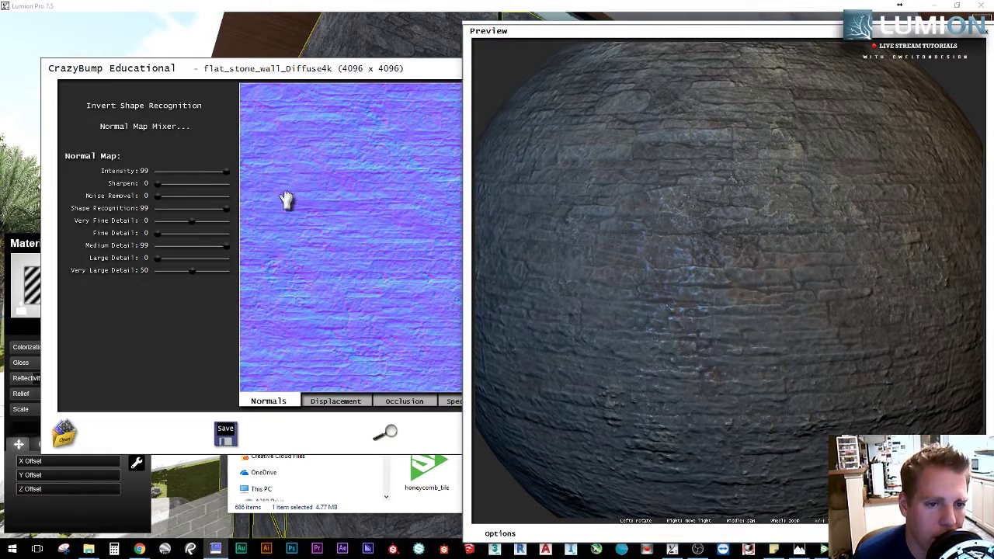
- Set the normal map's intensity to 69 and its sharpening to 95
{"action": "left_click_drag", "start_coordinate": [566, 202], "coordinate": [589, 223]}
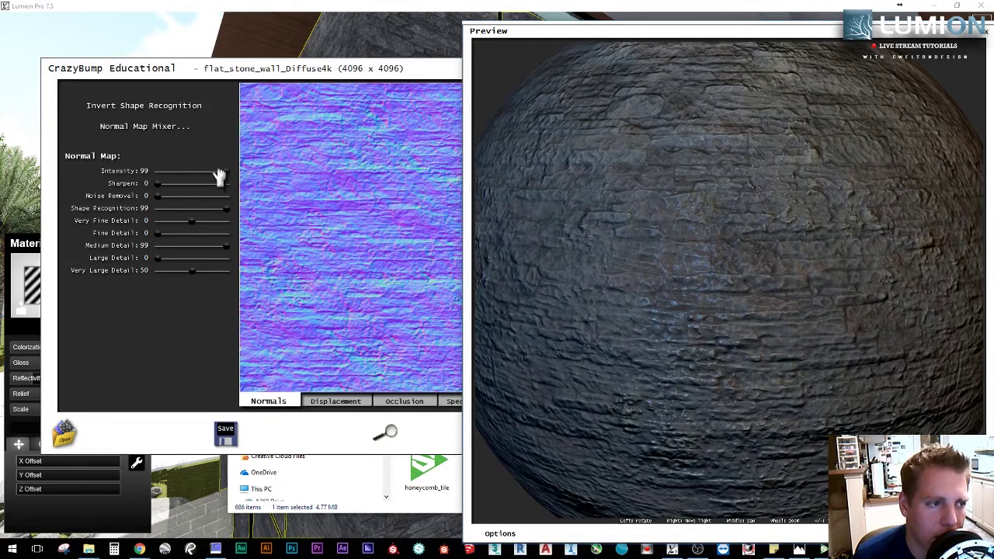
{"action": "left_click_drag", "start_coordinate": [222, 178], "coordinate": [174, 171]}
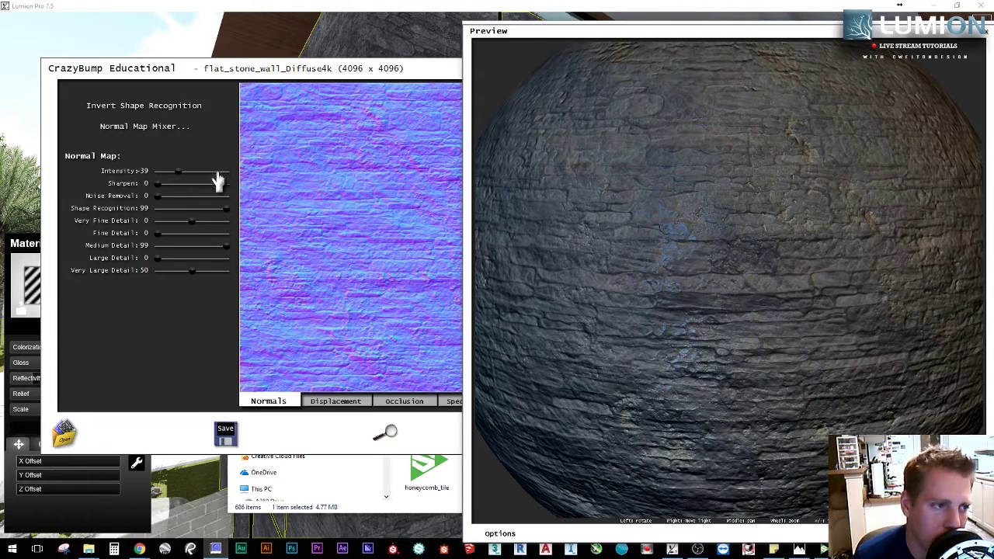
{"action": "left_click_drag", "start_coordinate": [199, 166], "coordinate": [226, 182]}
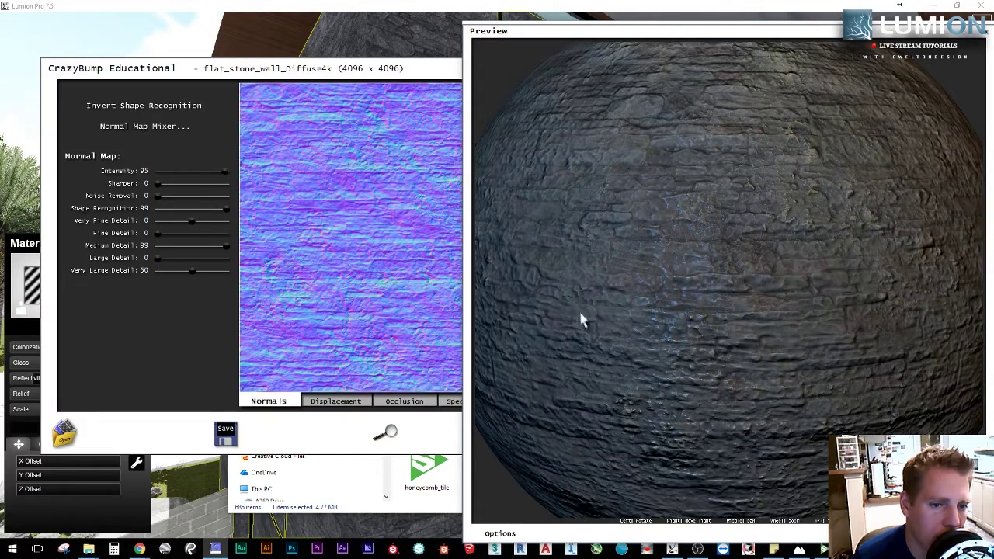
{"action": "left_click", "coordinate": [157, 173]}
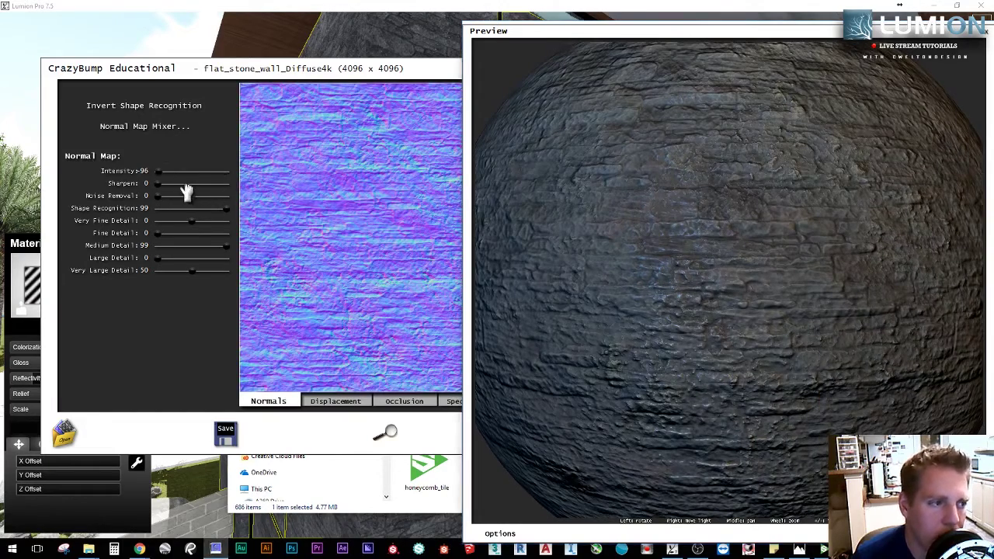
{"action": "left_click_drag", "start_coordinate": [195, 165], "coordinate": [209, 171]}
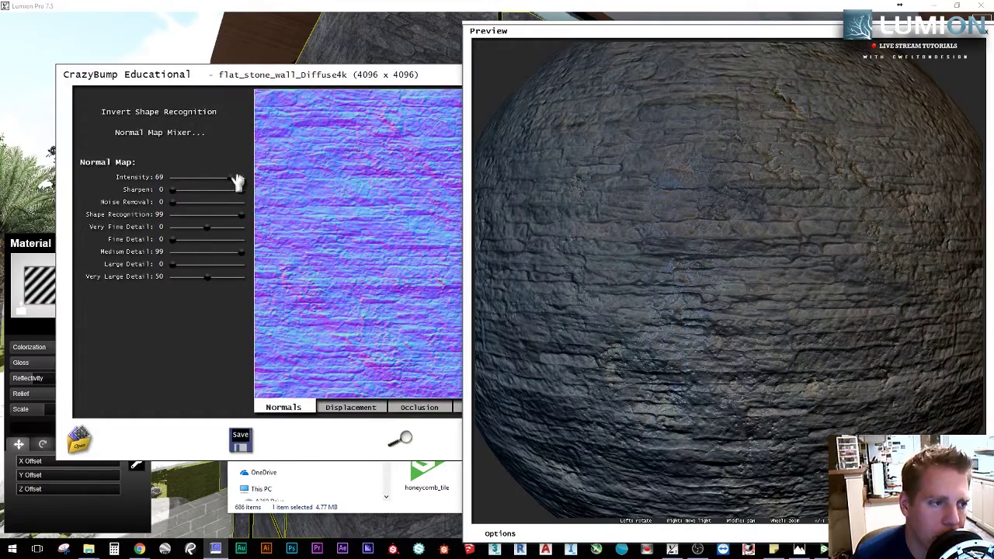
{"action": "left_click", "coordinate": [237, 189]}
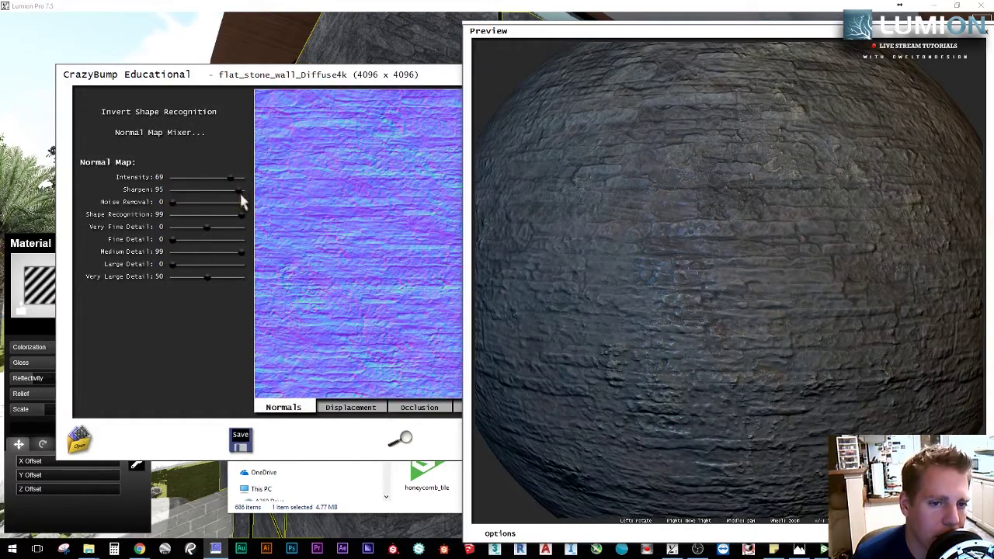
{"action": "mouse_move", "coordinate": [761, 294]}
{"action": "left_mouse_down"}
{"action": "mouse_move", "coordinate": [766, 300]}
{"action": "mouse_move", "coordinate": [657, 292]}
{"action": "mouse_move", "coordinate": [680, 281]}
{"action": "mouse_move", "coordinate": [676, 290]}
{"action": "mouse_move", "coordinate": [665, 204]}
{"action": "mouse_move", "coordinate": [709, 311]}
{"action": "mouse_move", "coordinate": [753, 282]}
{"action": "mouse_move", "coordinate": [644, 240]}
{"action": "mouse_move", "coordinate": [659, 293]}
{"action": "mouse_move", "coordinate": [699, 233]}
{"action": "mouse_move", "coordinate": [657, 372]}
{"action": "left_mouse_up"}
- Turn off the diffuse texture and the colored lights on the preview sphere
{"action": "left_click", "coordinate": [500, 533]}
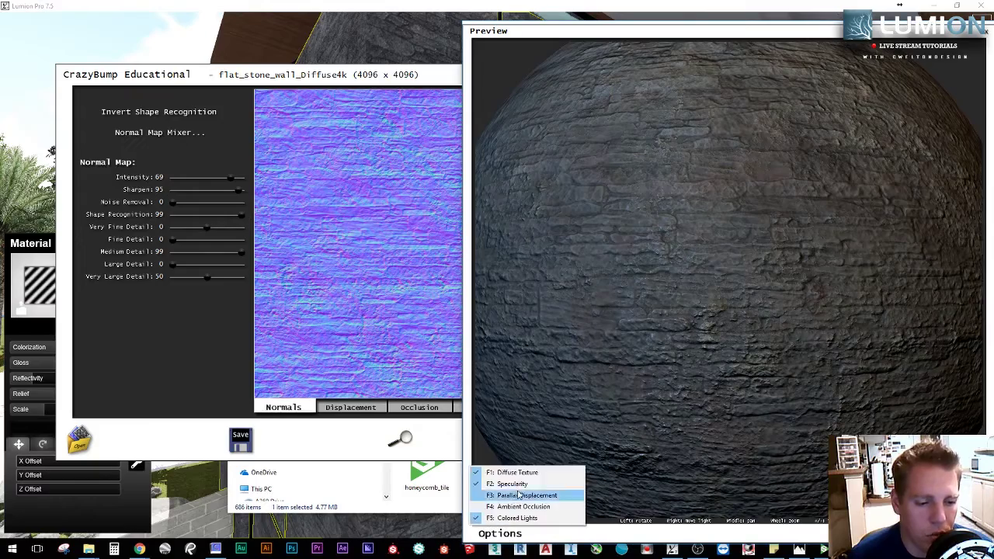
{"action": "left_click", "coordinate": [512, 472]}
{"action": "scroll", "coordinate": [652, 326], "scroll_direction": "down", "scroll_amount": 5}
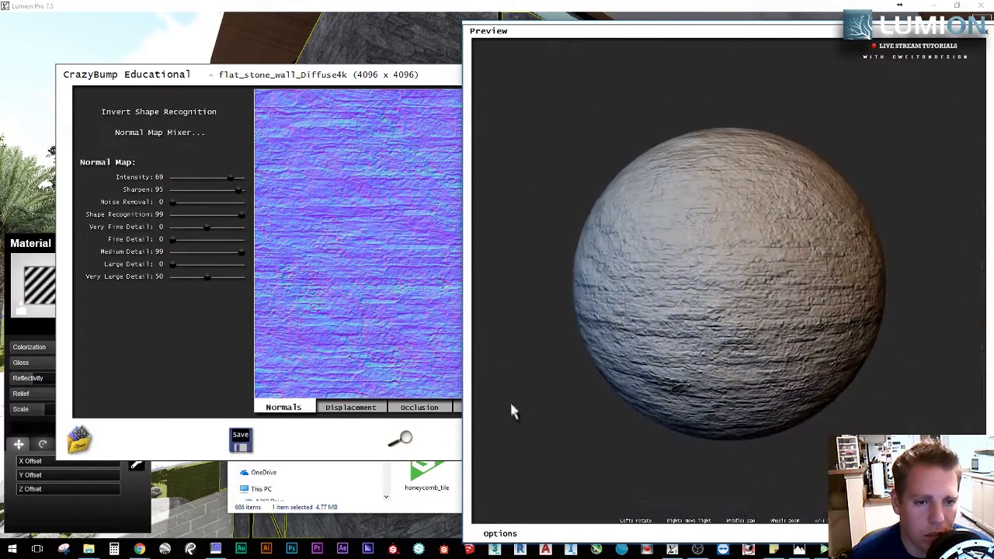
{"action": "left_click", "coordinate": [499, 533]}
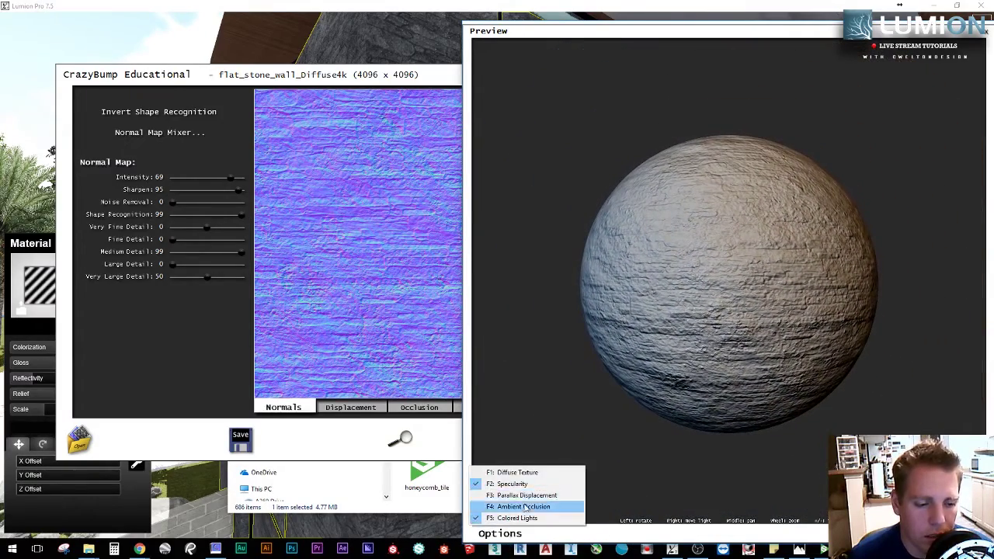
{"action": "left_click", "coordinate": [513, 517]}
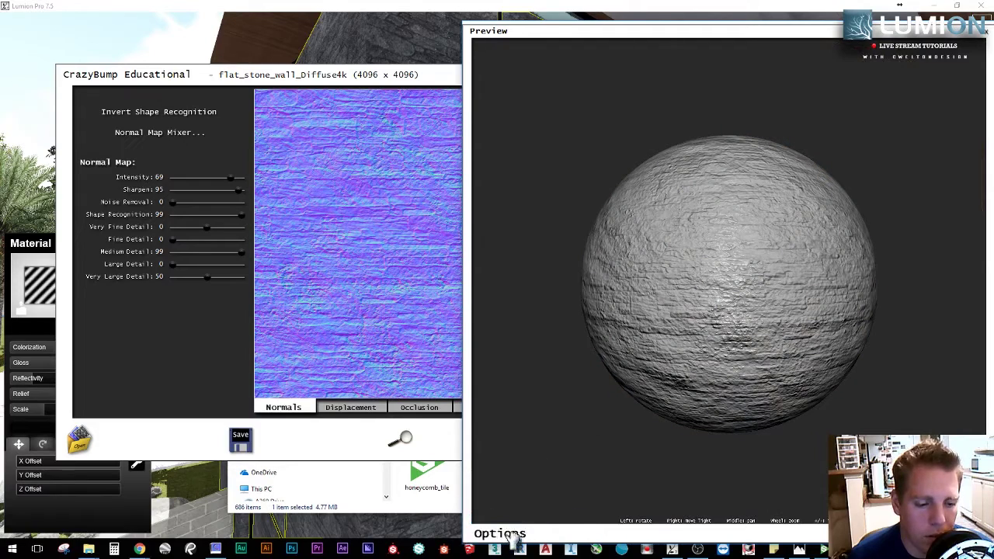
{"action": "left_click", "coordinate": [499, 533]}
{"action": "left_click", "coordinate": [519, 517]}
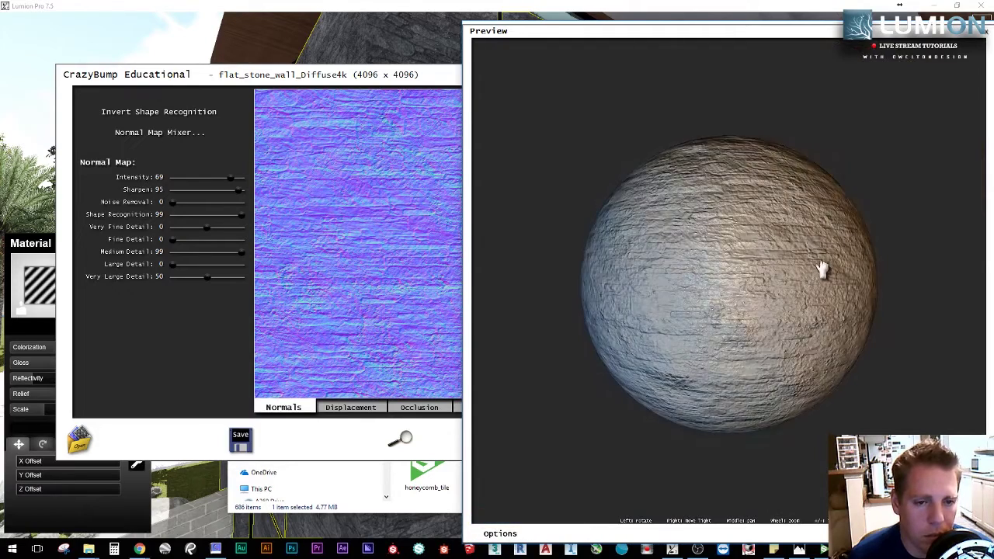
{"action": "left_click", "coordinate": [499, 533]}
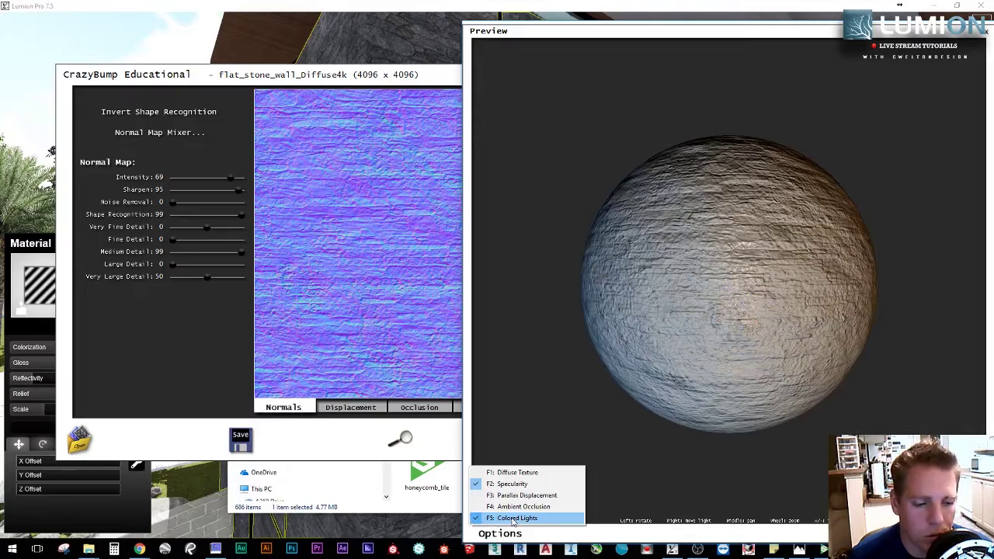
{"action": "left_click", "coordinate": [512, 518]}
{"action": "scroll", "coordinate": [753, 247], "scroll_direction": "up", "scroll_amount": 5}
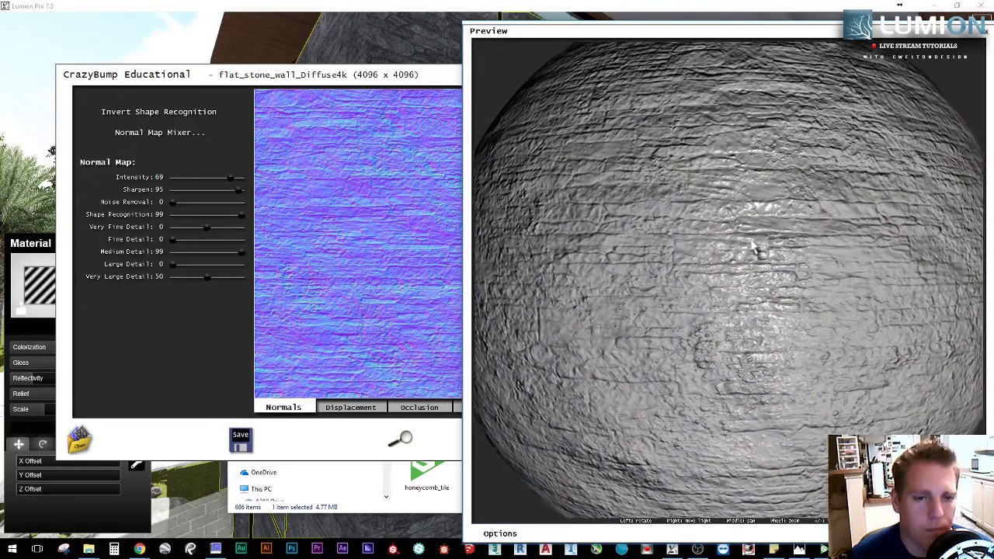
{"action": "scroll", "coordinate": [753, 247], "scroll_direction": "down", "scroll_amount": 5}
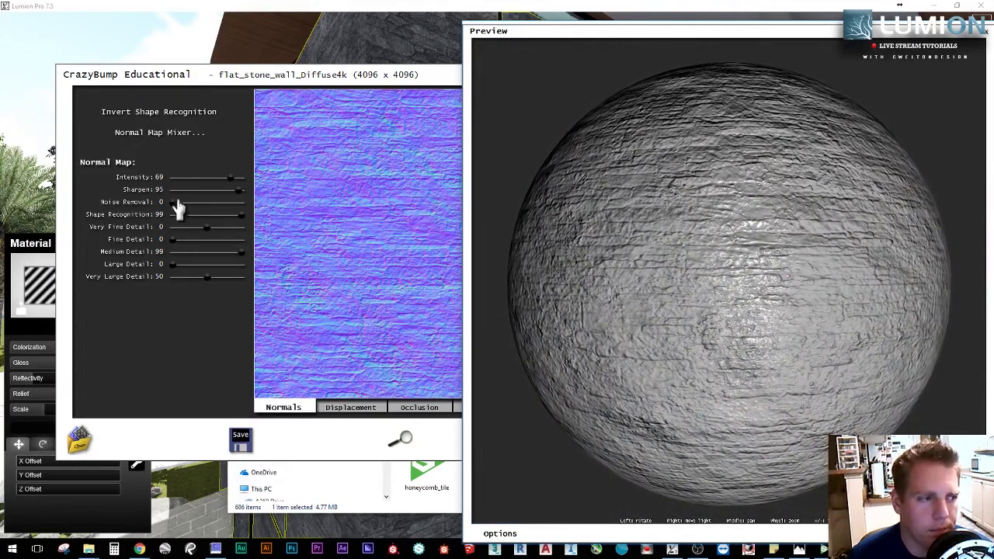
- Set the noise removal to 3 and the shape recognition to 13
{"action": "left_click_drag", "start_coordinate": [174, 203], "coordinate": [132, 205]}
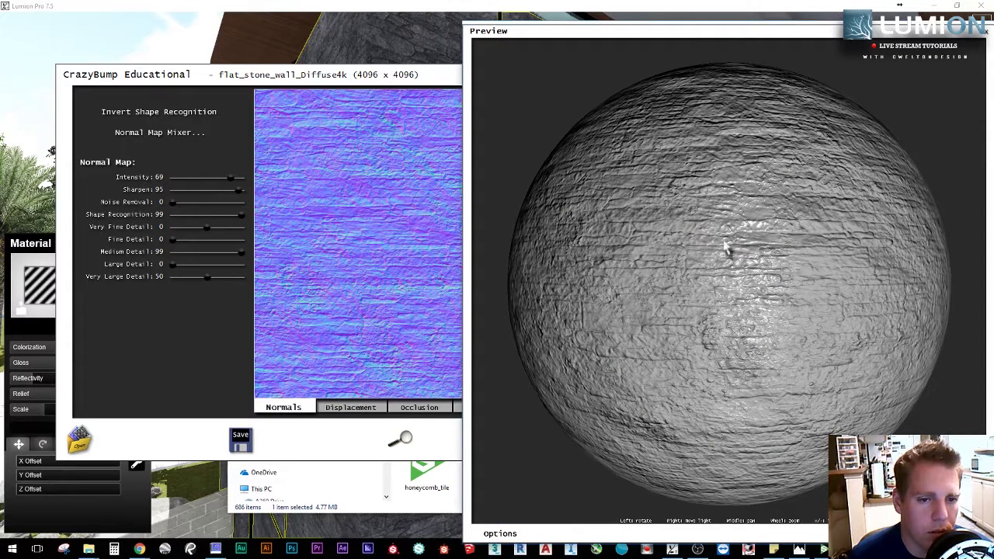
{"action": "left_click_drag", "start_coordinate": [233, 208], "coordinate": [266, 210]}
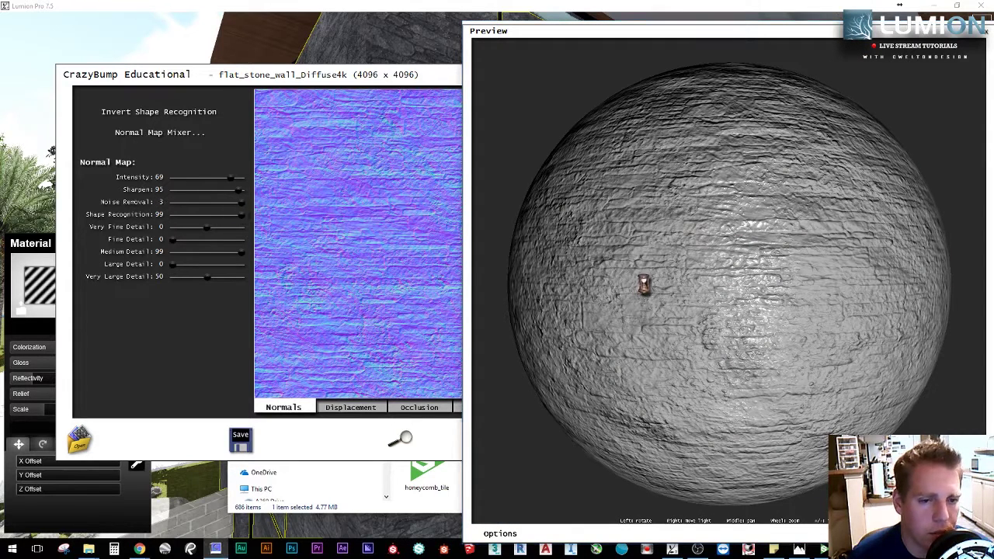
{"action": "left_click", "coordinate": [200, 216]}
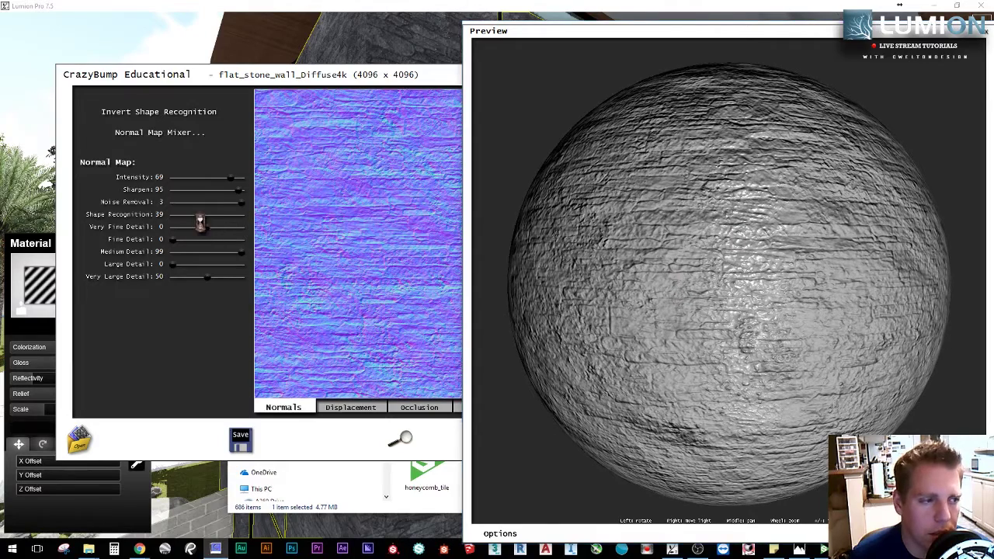
{"action": "left_click", "coordinate": [182, 216]}
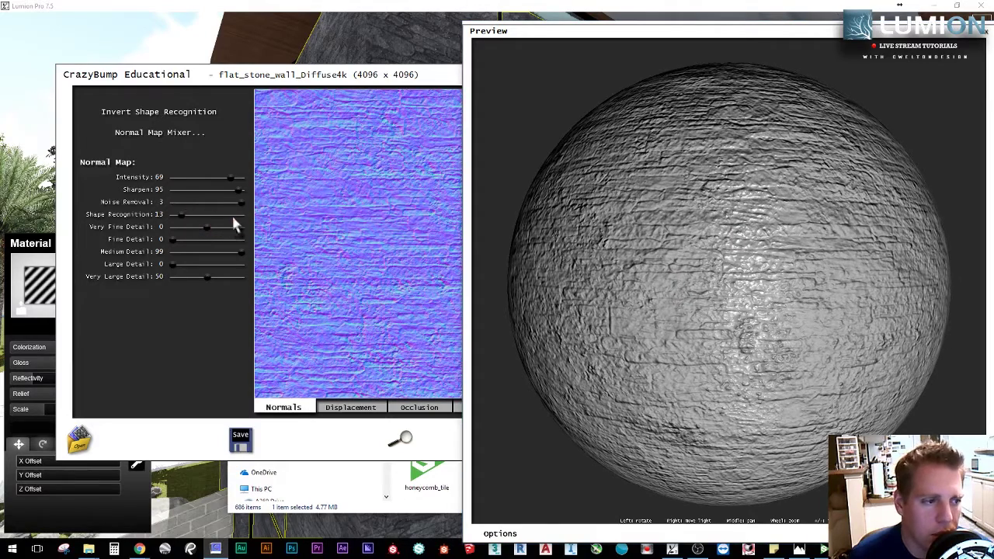
- Set very fine detail to 50, fine detail to 91, medium detail to 19, large detail to 70 and very large detail to 63
{"action": "left_click", "coordinate": [240, 227]}
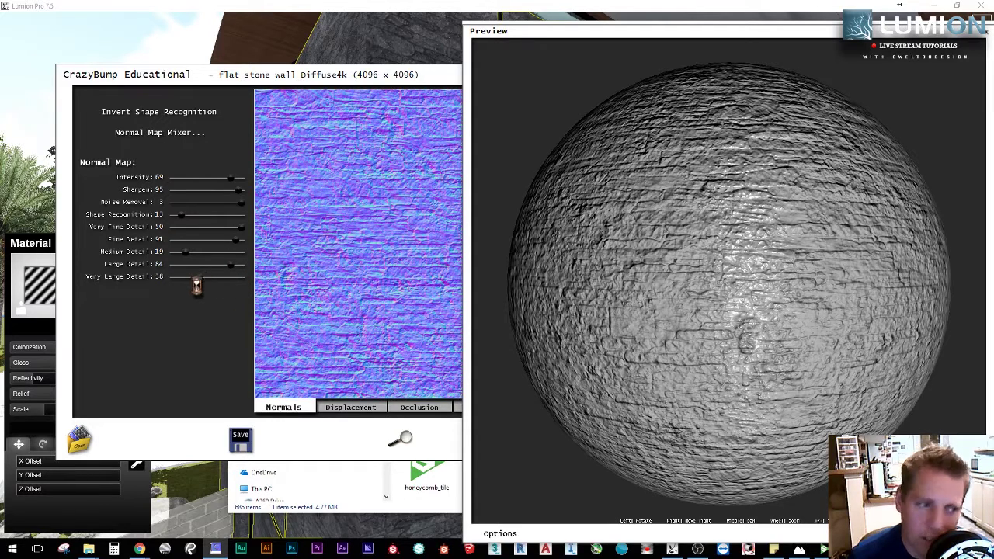
{"action": "right_click_drag", "start_coordinate": [600, 315], "coordinate": [668, 266]}
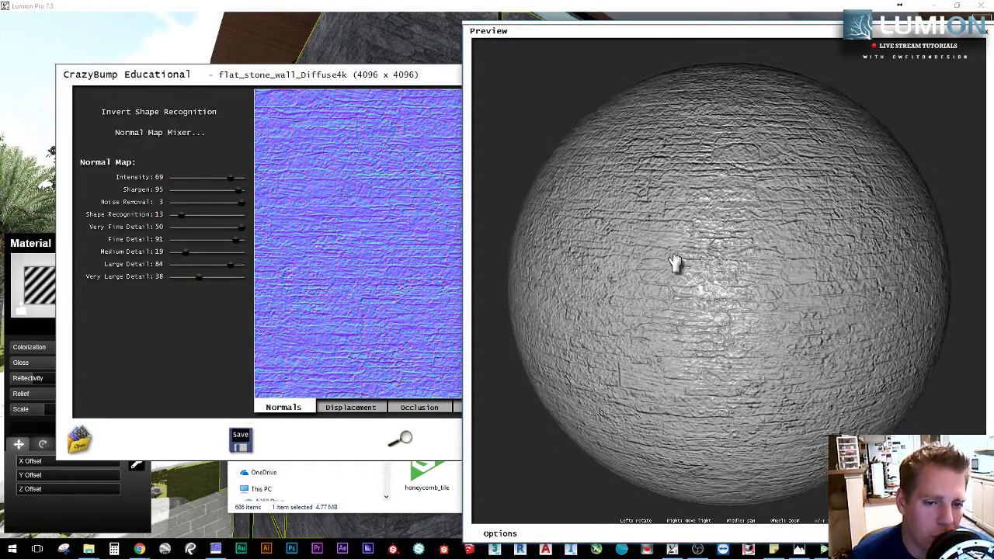
{"action": "left_click_drag", "start_coordinate": [231, 265], "coordinate": [223, 266]}
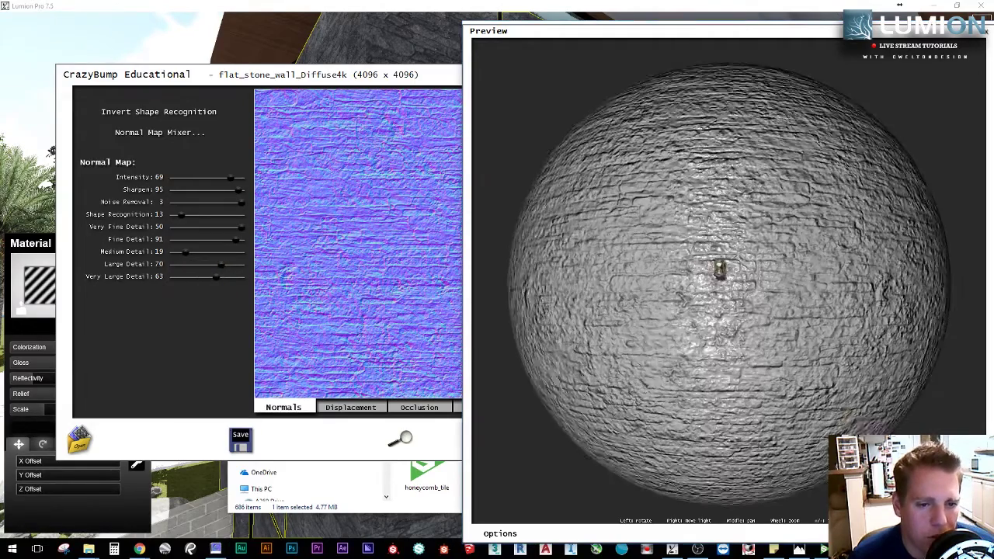
{"action": "left_click_drag", "start_coordinate": [719, 268], "coordinate": [659, 337]}
{"action": "scroll", "coordinate": [659, 337], "scroll_direction": "up", "scroll_amount": 5}
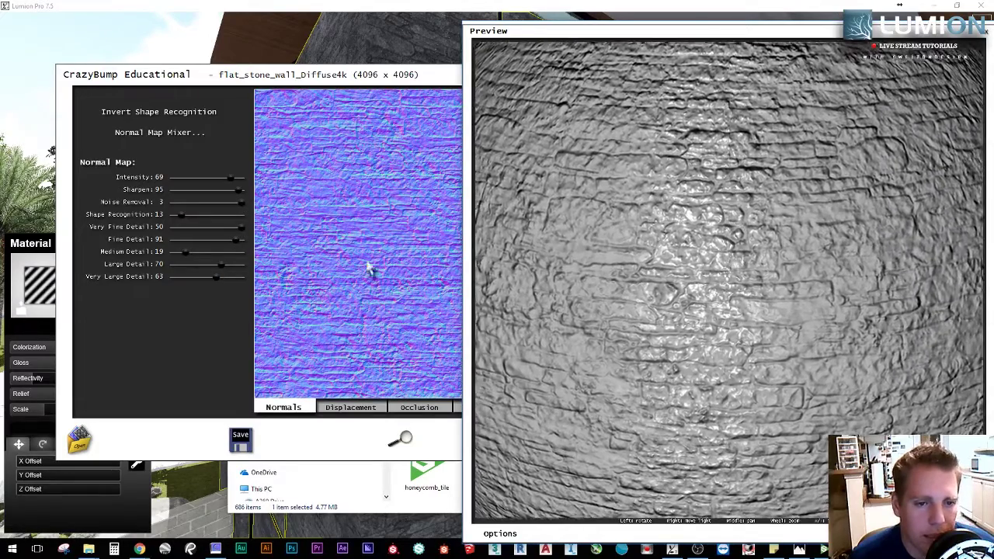
- Set medium detail to 73, large detail to 15 and shape recognition to 99, and inspect the stone relief on the sphere
{"action": "left_click_drag", "start_coordinate": [221, 263], "coordinate": [184, 264]}
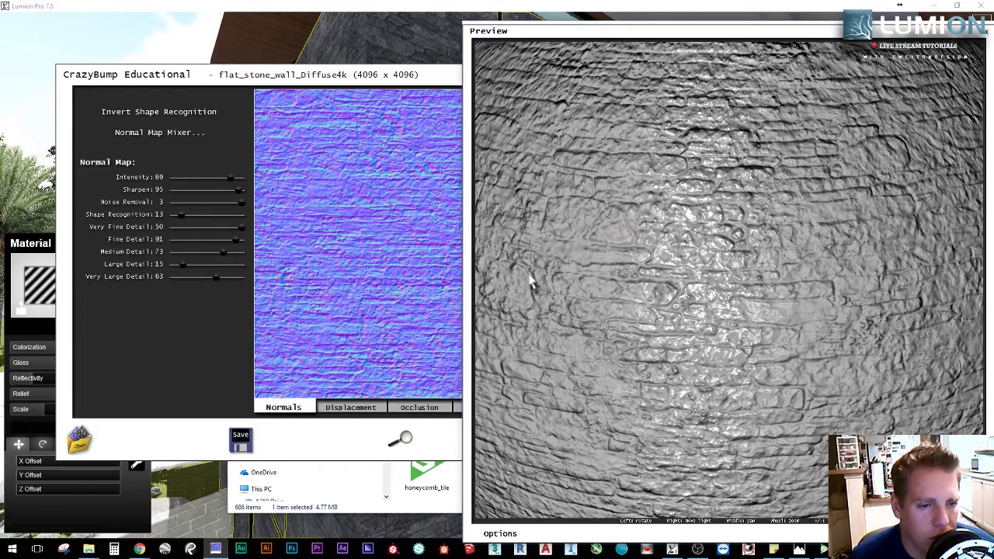
{"action": "left_click_drag", "start_coordinate": [547, 273], "coordinate": [557, 275]}
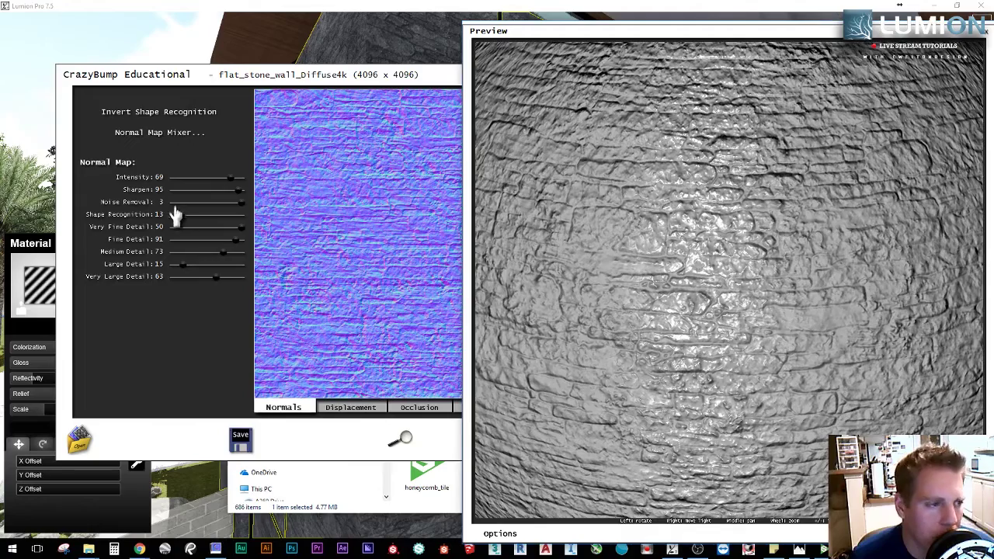
{"action": "left_click_drag", "start_coordinate": [174, 217], "coordinate": [284, 228]}
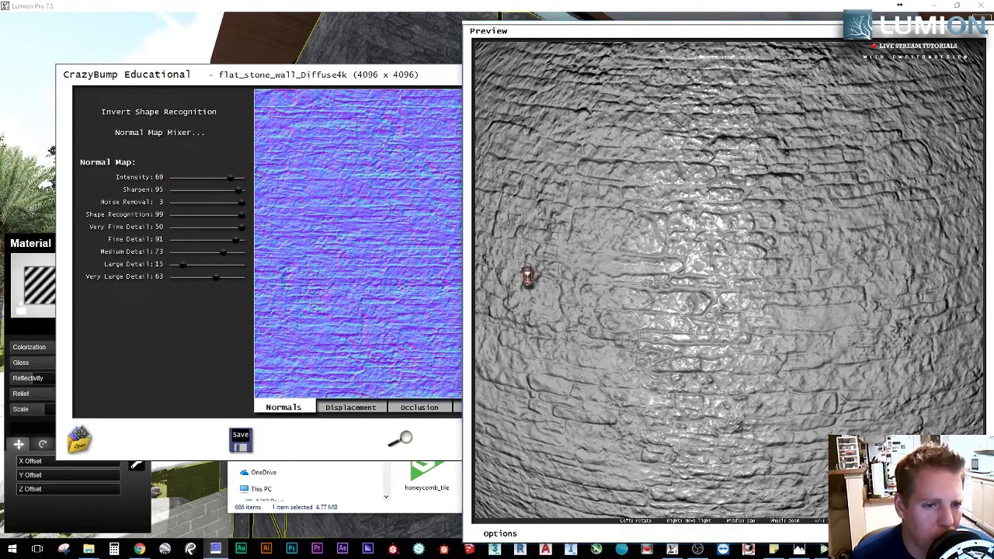
{"action": "scroll", "coordinate": [561, 289], "scroll_direction": "down", "scroll_amount": 5}
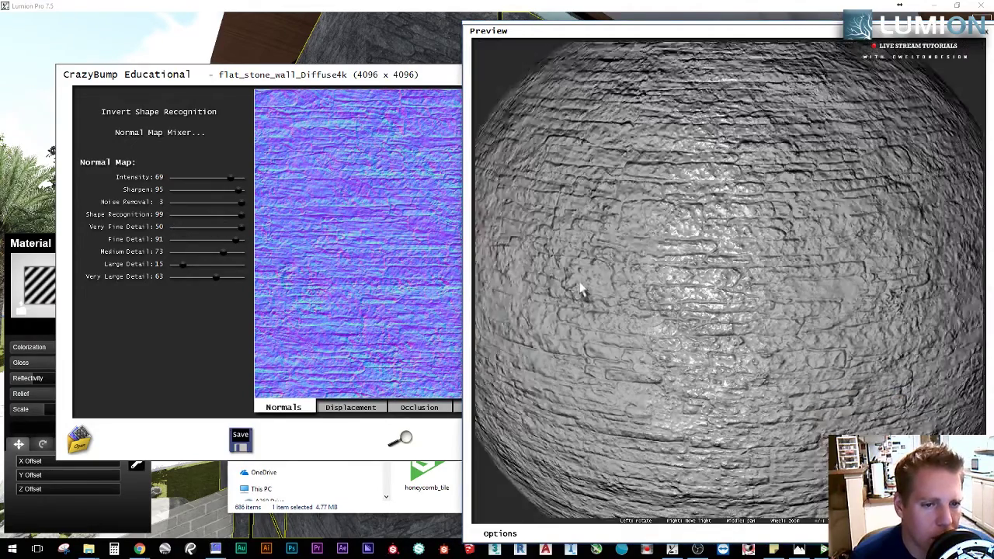
{"action": "scroll", "coordinate": [674, 245], "scroll_direction": "up", "scroll_amount": 5}
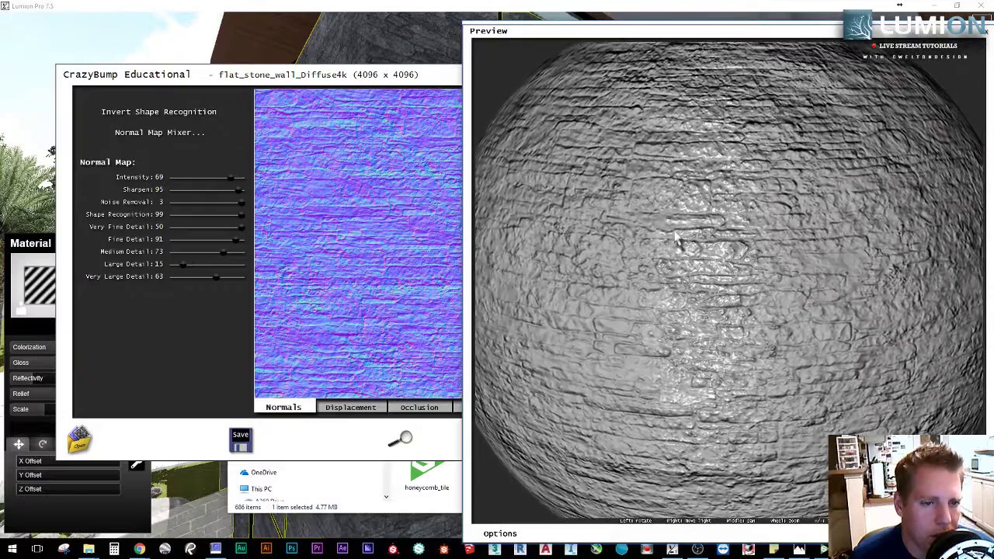
{"action": "scroll", "coordinate": [674, 245], "scroll_direction": "down", "scroll_amount": 2}
- Compare a shape recognition of 29, set it to 94, and raise the medium detail to 86
{"action": "left_click", "coordinate": [194, 216]}
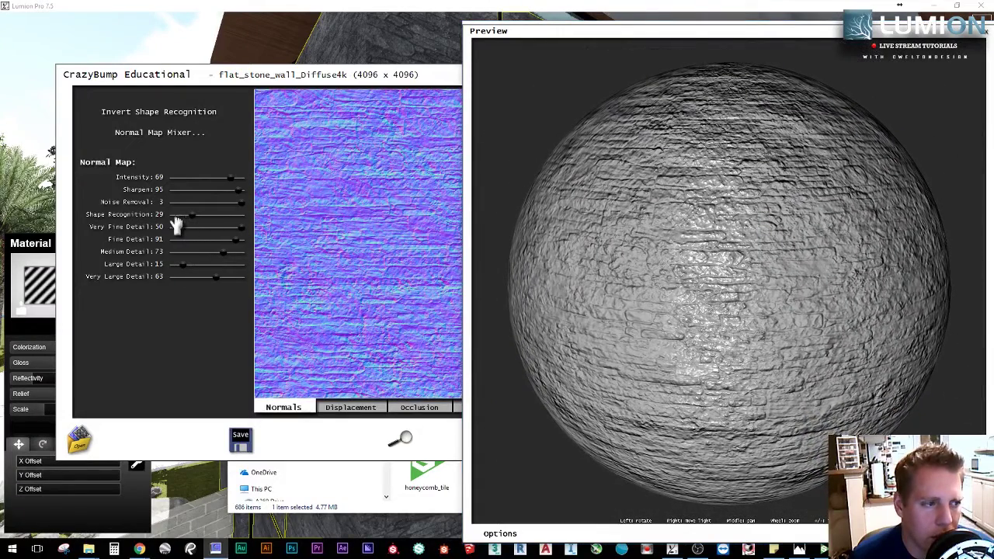
{"action": "left_click", "coordinate": [241, 216]}
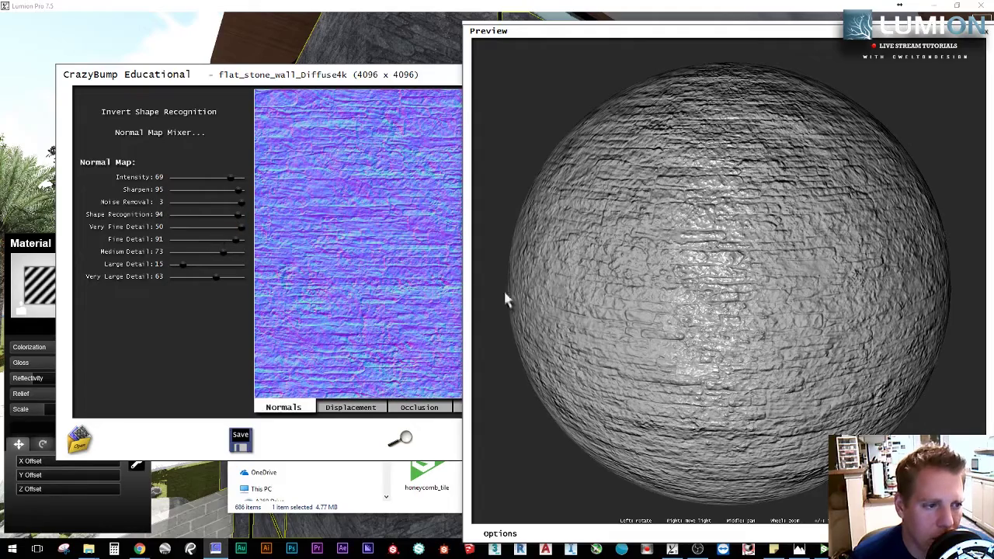
{"action": "scroll", "coordinate": [648, 328], "scroll_direction": "up", "scroll_amount": 5}
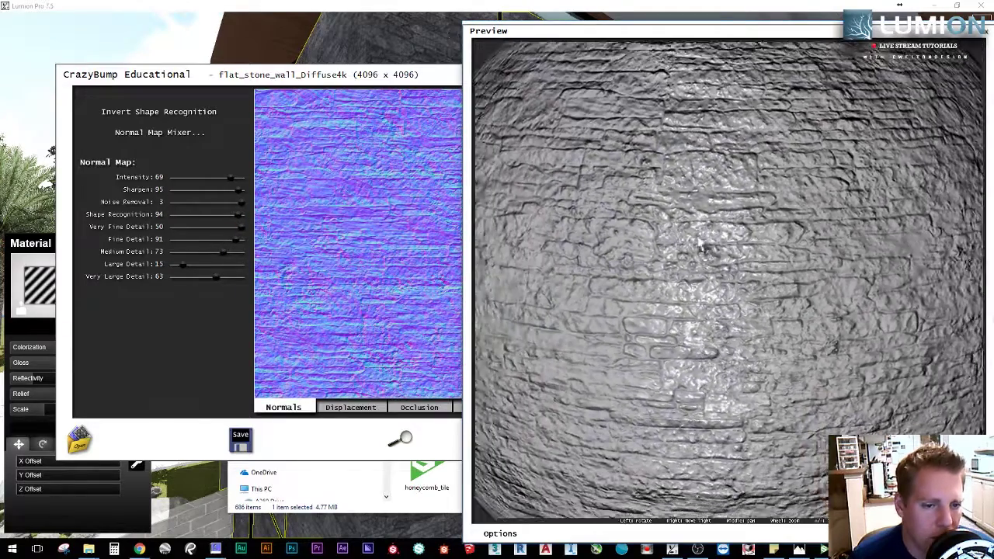
{"action": "scroll", "coordinate": [699, 246], "scroll_direction": "down", "scroll_amount": 5}
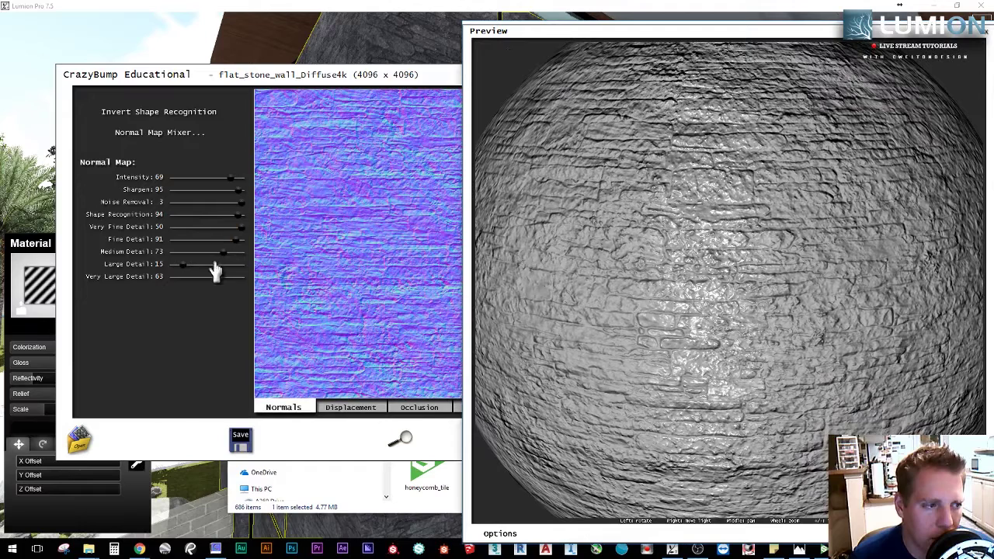
{"action": "left_click_drag", "start_coordinate": [224, 251], "coordinate": [188, 270]}
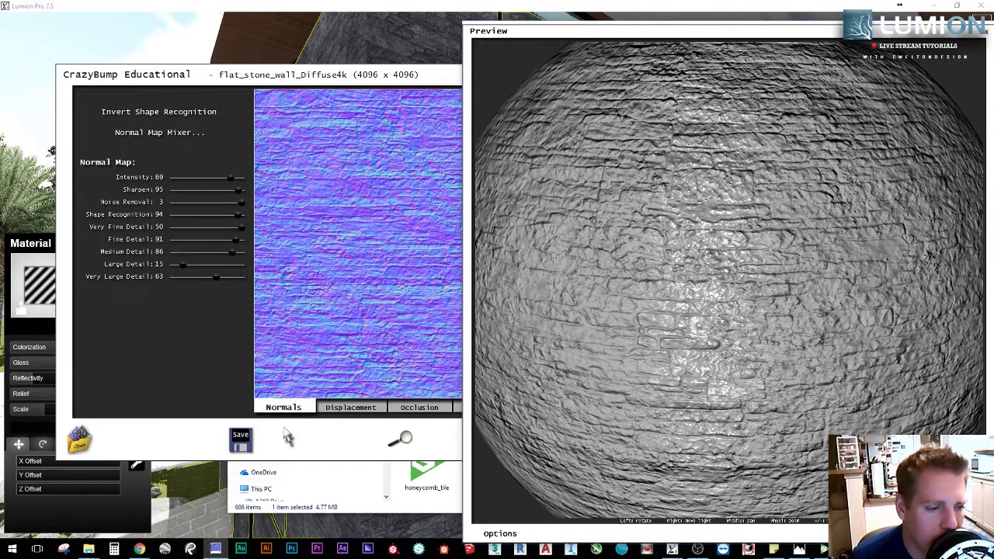
- Save the normal map as the PNG flat_stone_wall_Diffuse4k_NRM in the Live Stream #3 folder on the desktop
{"action": "left_click", "coordinate": [240, 440]}
{"action": "left_click", "coordinate": [283, 441]}
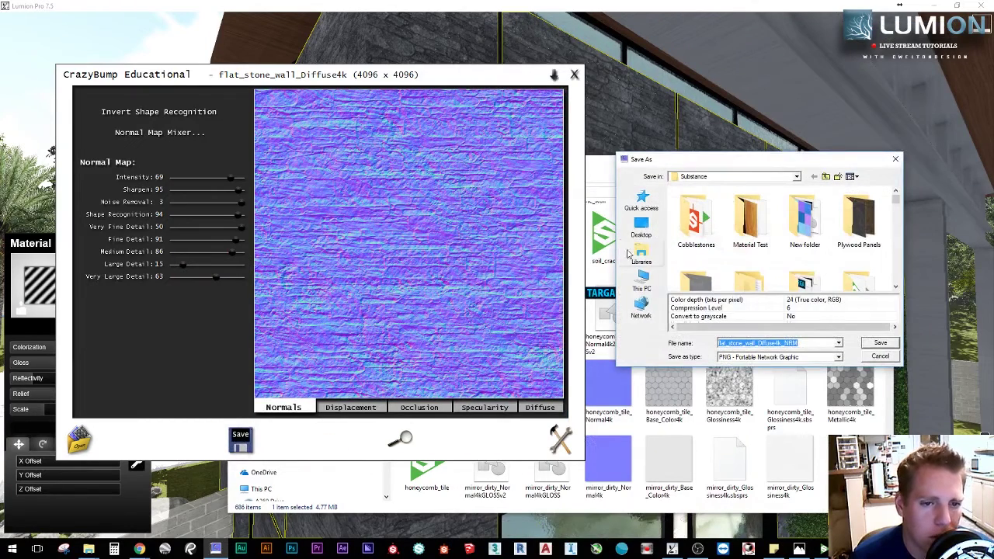
{"action": "left_click", "coordinate": [641, 227]}
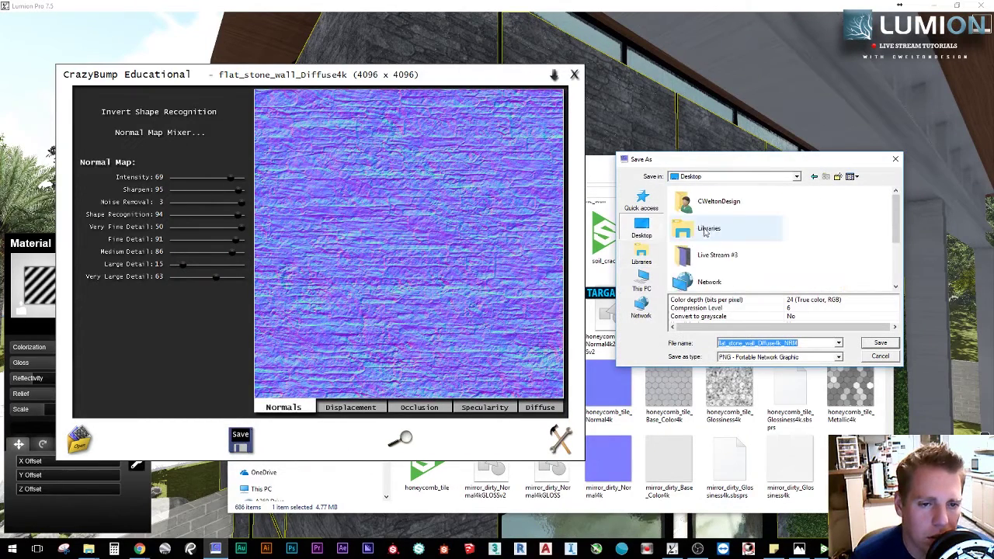
{"action": "double_click", "coordinate": [716, 255]}
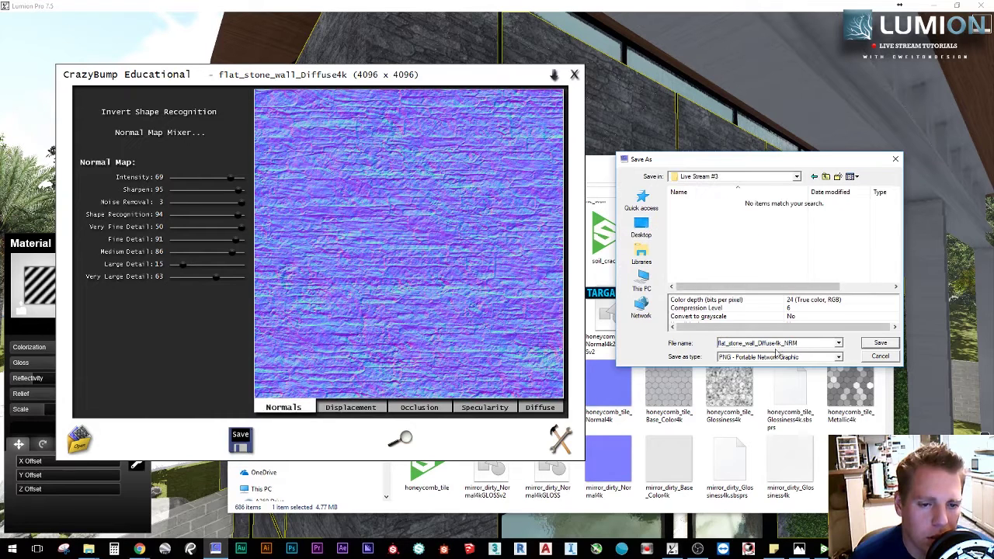
{"action": "left_click", "coordinate": [867, 346]}
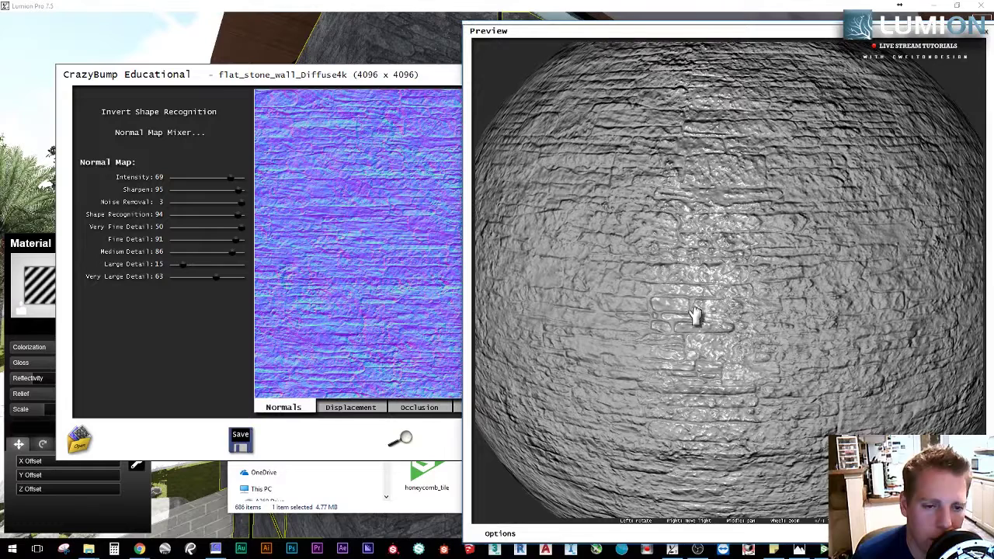
- Inspect the stone relief on the preview sphere and close the 3D preview and CrazyBump to return to Lumion
{"action": "left_click_drag", "start_coordinate": [695, 315], "coordinate": [624, 190]}
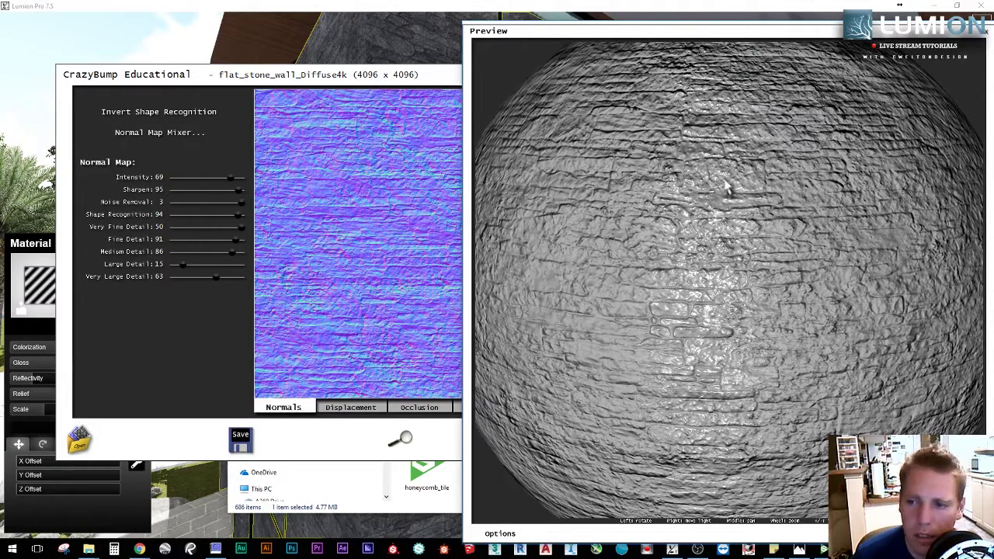
{"action": "left_click_drag", "start_coordinate": [683, 242], "coordinate": [690, 239]}
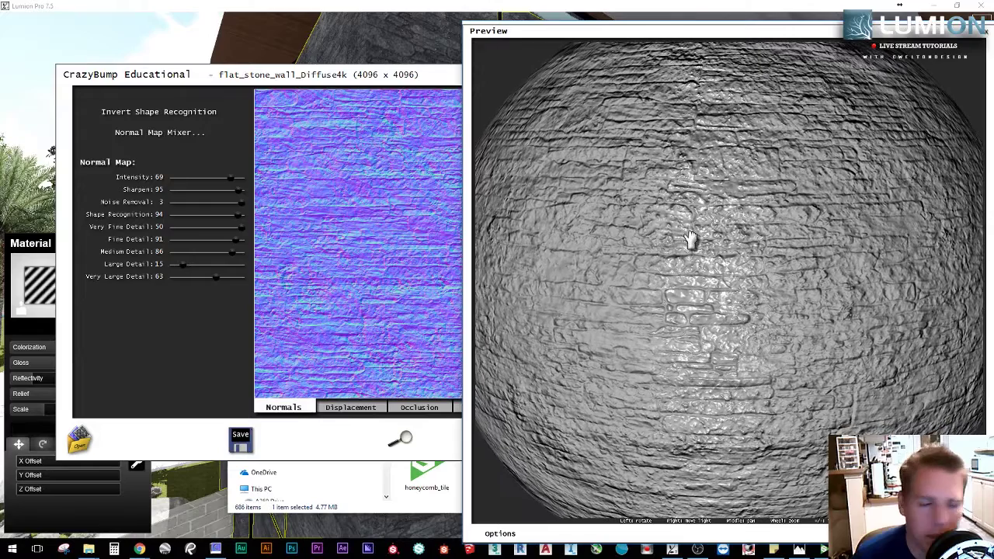
{"action": "left_click", "coordinate": [986, 32]}
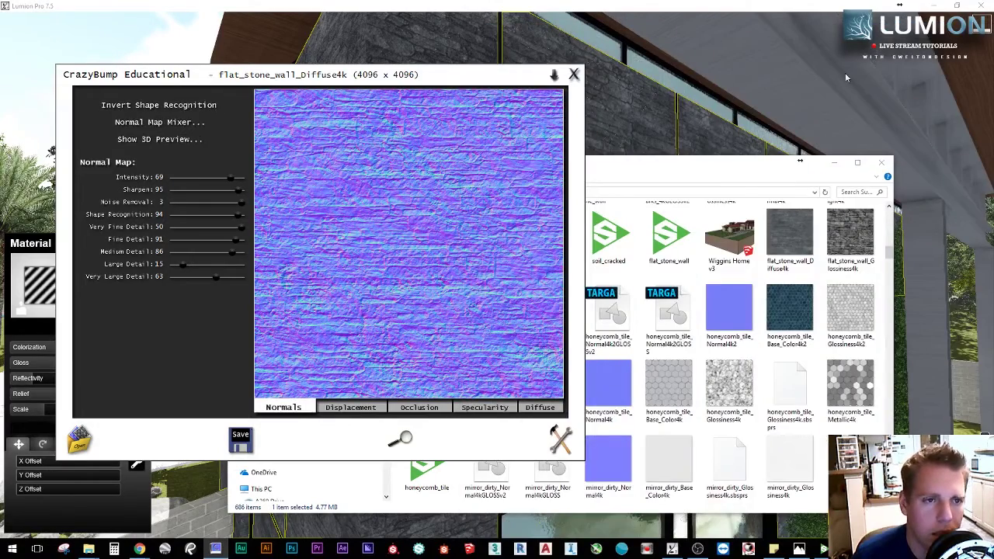
{"action": "left_click", "coordinate": [574, 75]}
{"action": "left_click", "coordinate": [429, 80]}
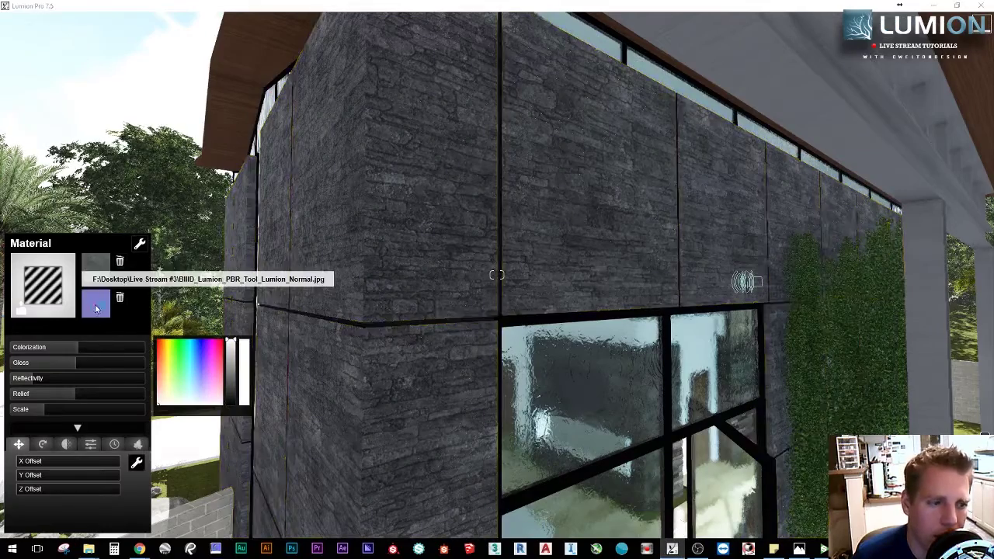
- Replace the wall material's normal map with flat_stone_wall_Diffuse4k_NRM from the Live Stream #3 folder
{"action": "left_click", "coordinate": [96, 303]}
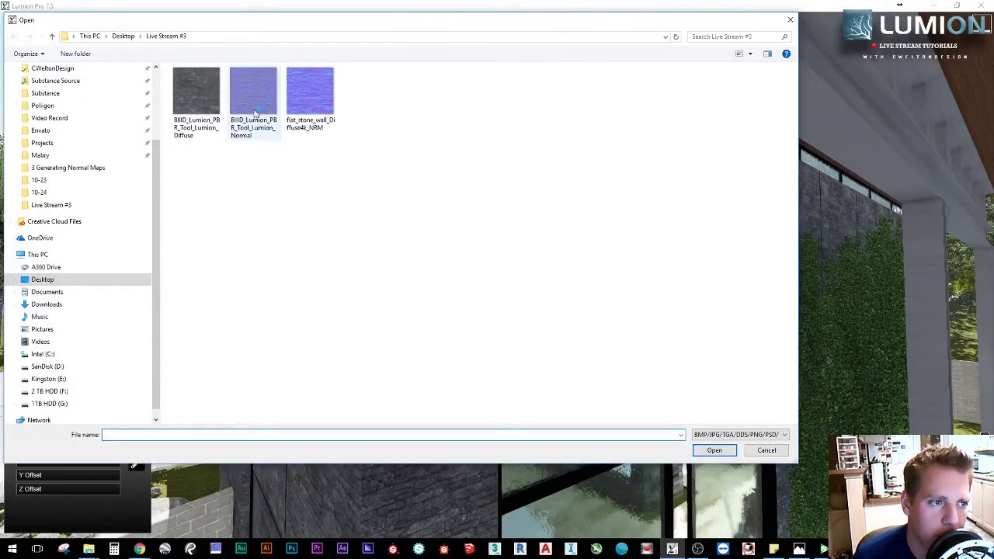
{"action": "left_click", "coordinate": [312, 101]}
{"action": "left_click", "coordinate": [250, 97]}
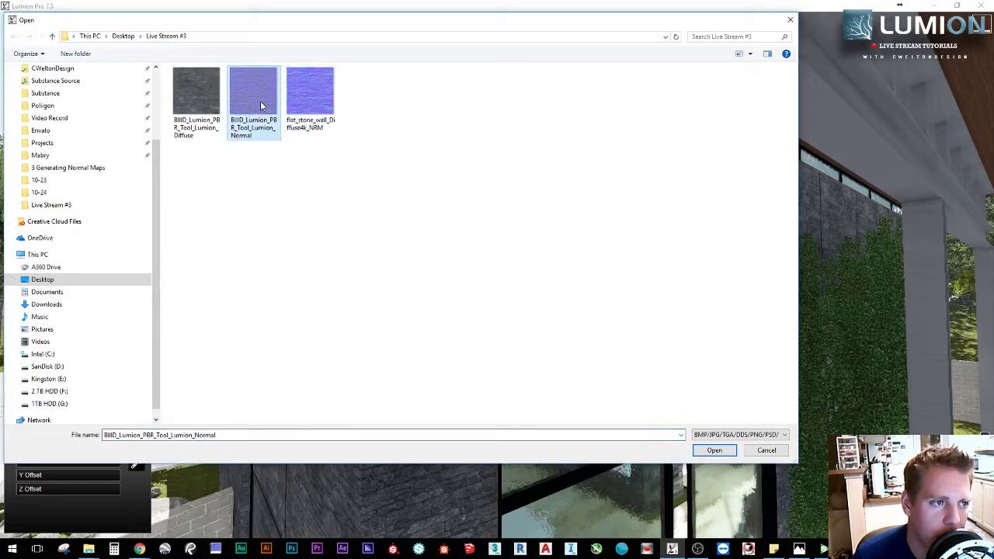
{"action": "scroll", "coordinate": [256, 124], "scroll_direction": "up", "scroll_amount": 3, "text": "ctrl"}
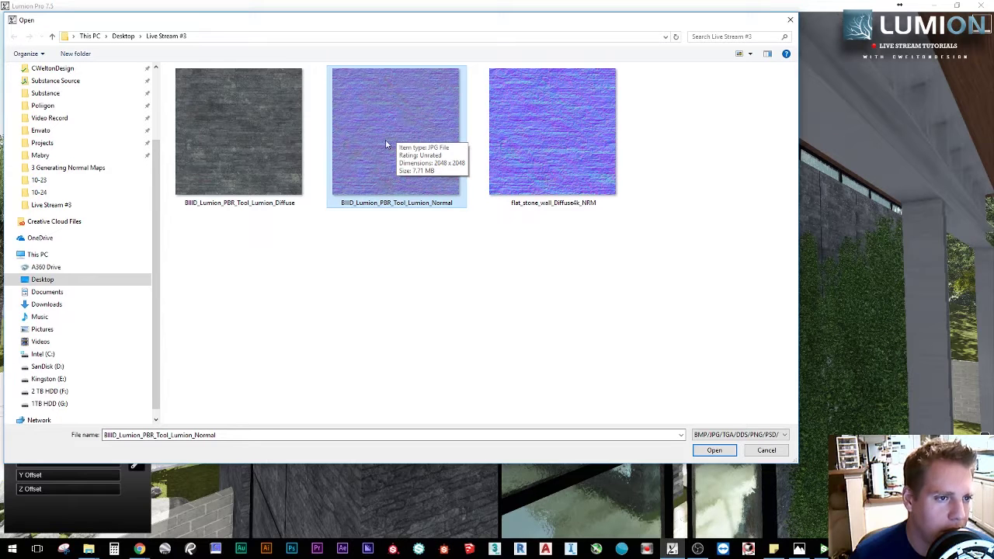
{"action": "left_click", "coordinate": [576, 154]}
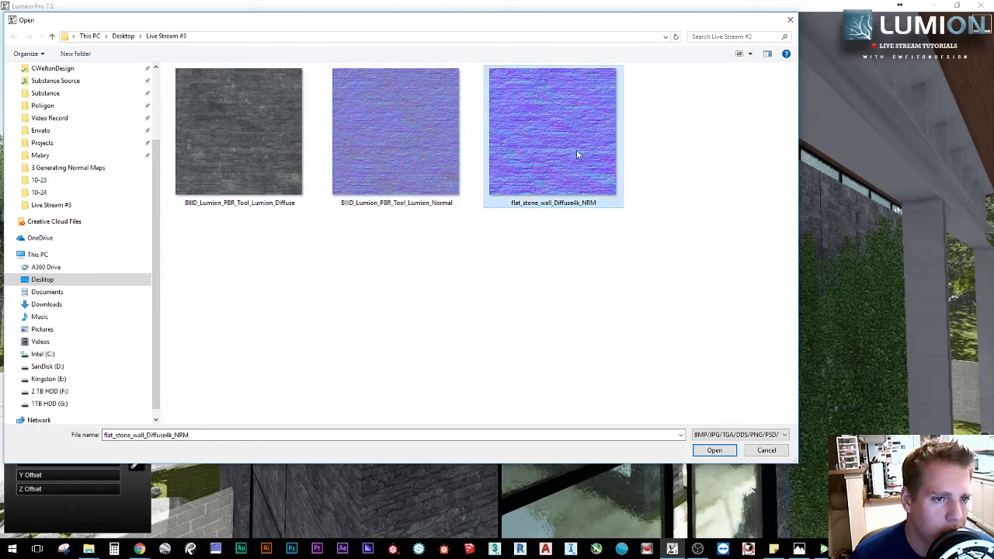
{"action": "left_click", "coordinate": [713, 450]}
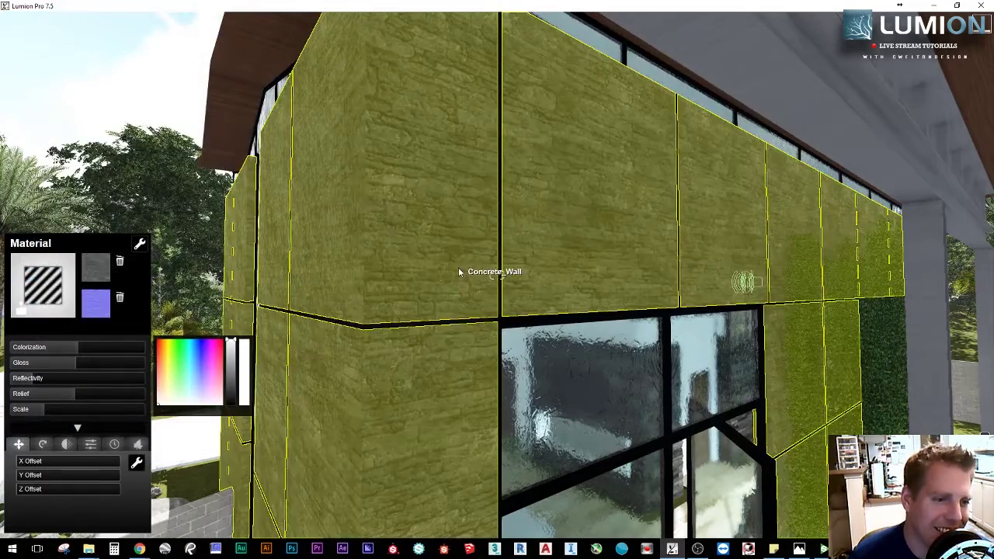
- Set the stone wall material's reflectivity to 0.8 and raise its relief strongly
{"action": "key", "text": "w"}
{"action": "right_click_drag", "start_coordinate": [460, 273], "coordinate": [466, 236]}
{"action": "left_click", "coordinate": [66, 378]}
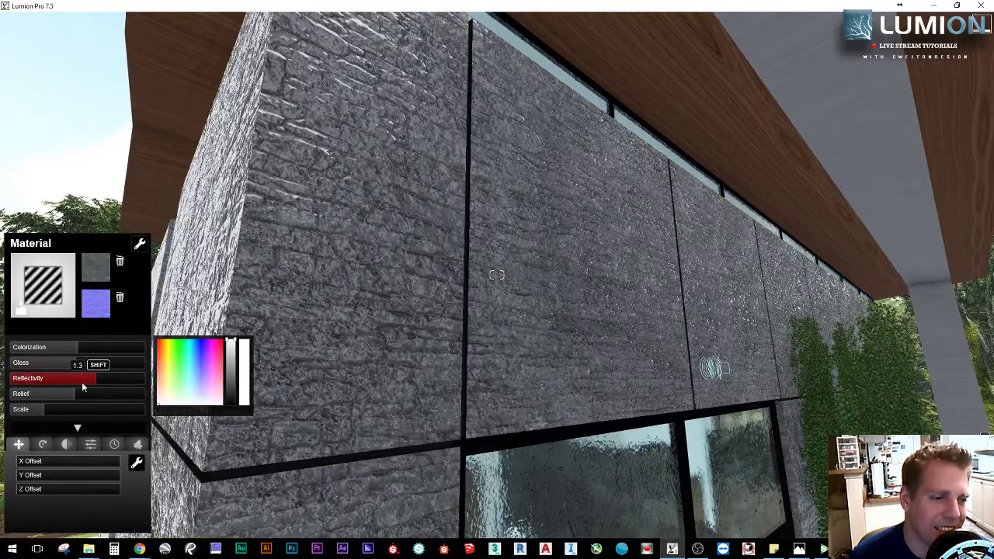
{"action": "left_click_drag", "start_coordinate": [67, 395], "coordinate": [119, 372]}
{"action": "key", "text": "w"}
{"action": "right_click_drag", "start_coordinate": [455, 311], "coordinate": [423, 283]}
{"action": "key", "text": "s"}
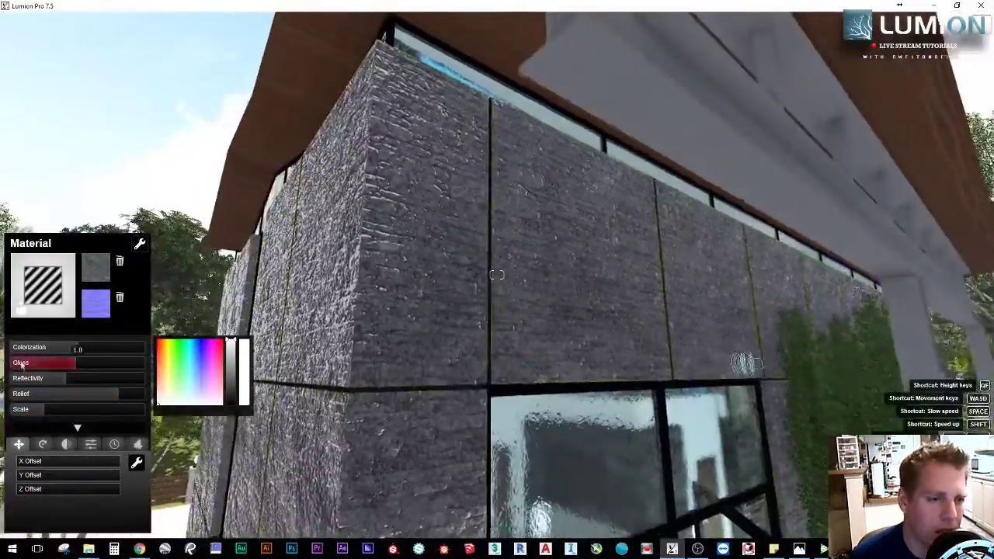
- Lower the wall material's gloss slightly and examine the stone relief around the house corner up close
{"action": "mouse_move", "coordinate": [63, 378]}
{"action": "left_mouse_down"}
{"action": "mouse_move", "coordinate": [73, 373]}
{"action": "mouse_move", "coordinate": [48, 361]}
{"action": "mouse_move", "coordinate": [67, 385]}
{"action": "mouse_move", "coordinate": [95, 383]}
{"action": "mouse_move", "coordinate": [48, 384]}
{"action": "mouse_move", "coordinate": [65, 386]}
{"action": "left_mouse_up"}
{"action": "key", "text": "w"}
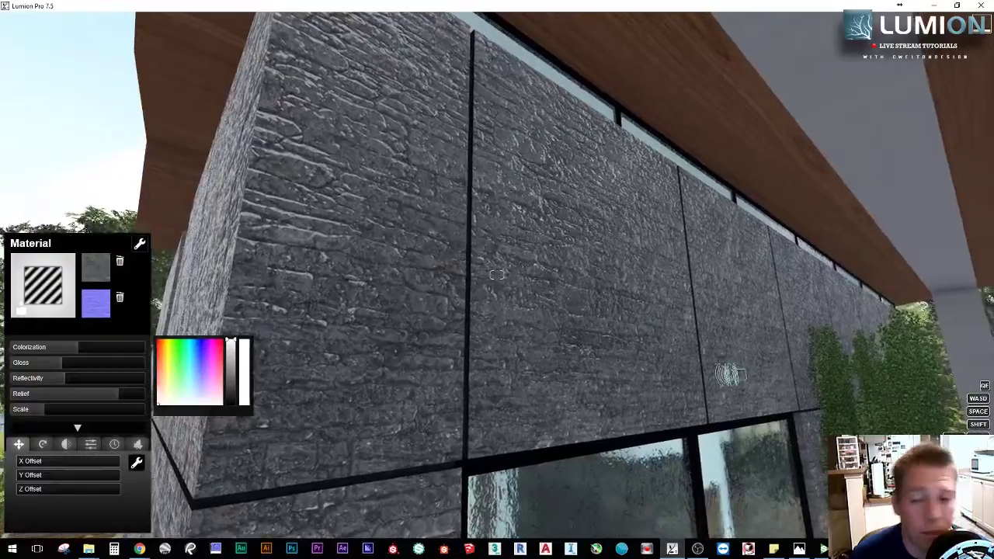
{"action": "key", "text": "w"}
{"action": "key", "text": "s"}
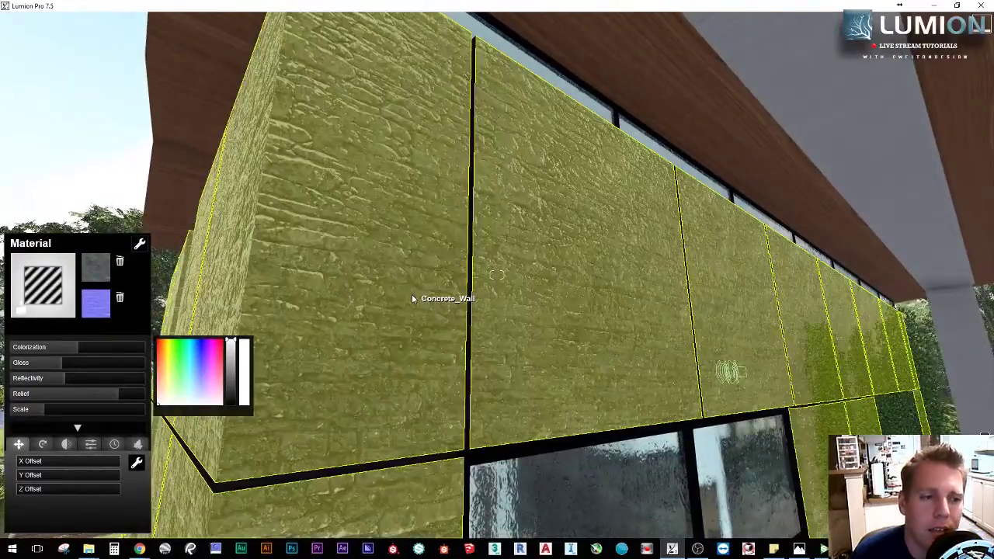
{"action": "key", "text": "s"}
{"action": "mouse_move", "coordinate": [413, 296]}
{"action": "right_mouse_down"}
{"action": "mouse_move", "coordinate": [373, 327]}
{"action": "mouse_move", "coordinate": [400, 307]}
{"action": "right_mouse_up"}
{"action": "key", "text": "w"}
{"action": "key", "text": "s"}
{"action": "right_click_drag", "start_coordinate": [325, 307], "coordinate": [344, 300]}
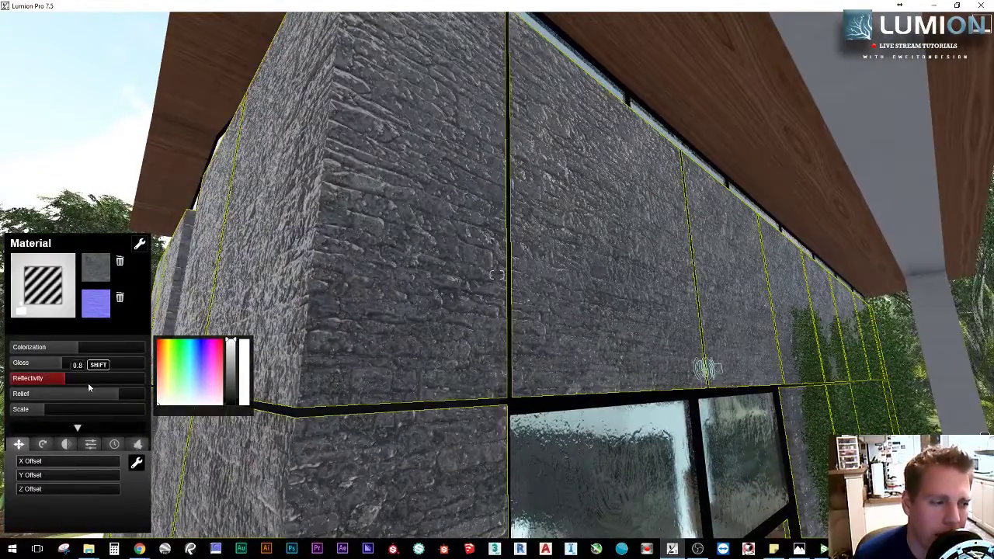
- Reduce the wall material's colorization to its minimum, lower its gloss further, and compare a reflectivity of 1.3 before restoring 0.8
{"action": "mouse_move", "coordinate": [66, 365]}
{"action": "left_mouse_down"}
{"action": "mouse_move", "coordinate": [54, 383]}
{"action": "mouse_move", "coordinate": [81, 367]}
{"action": "mouse_move", "coordinate": [68, 365]}
{"action": "left_mouse_up"}
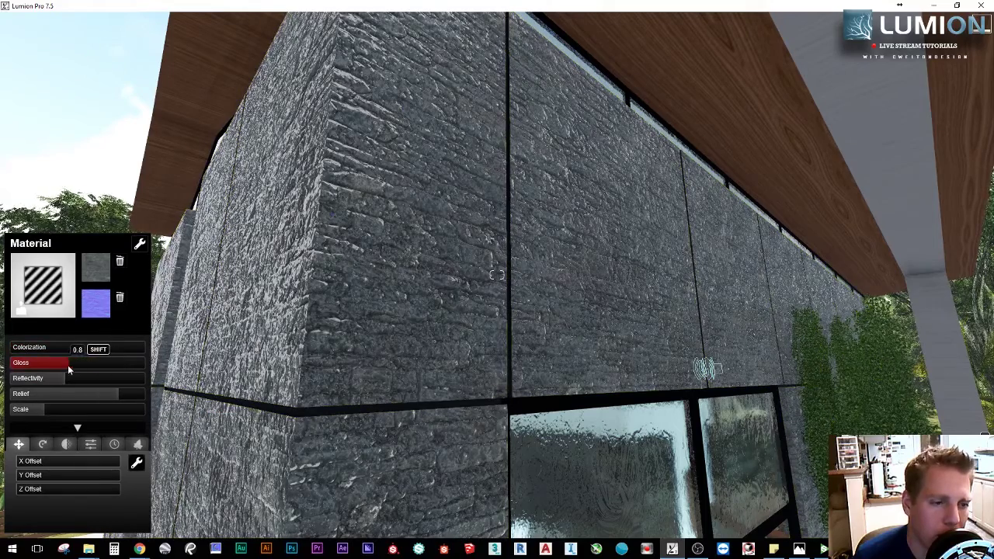
{"action": "key", "text": "s"}
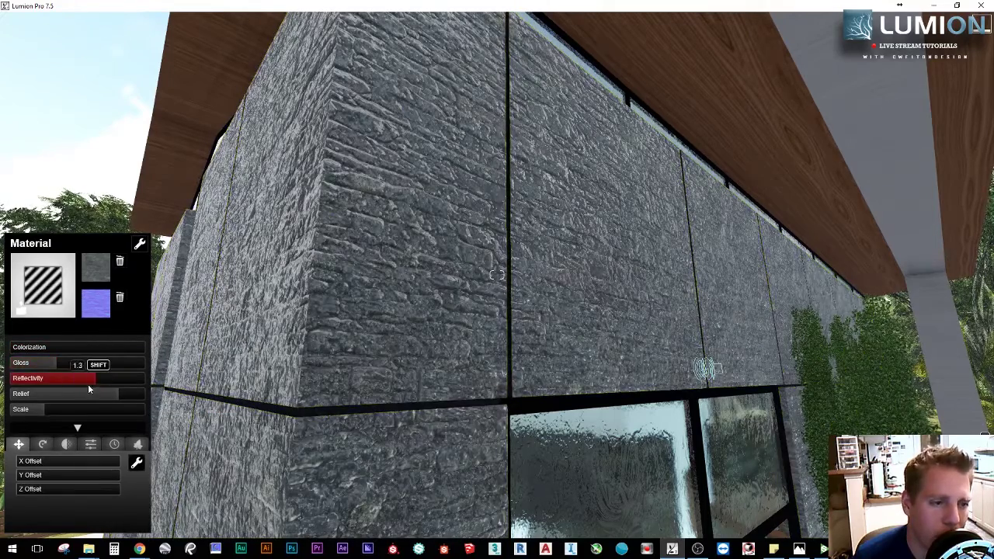
{"action": "right_click_drag", "start_coordinate": [64, 384], "coordinate": [253, 356]}
{"action": "key", "text": "w"}
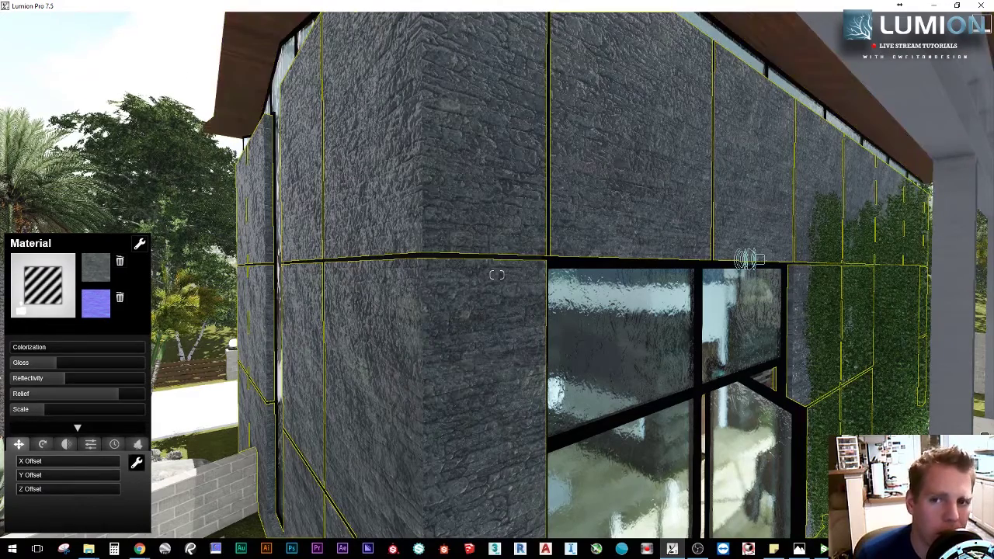
- Switch to Chrome, search Google for crazybump and open the official CrazyBump website
{"action": "left_click", "coordinate": [139, 549]}
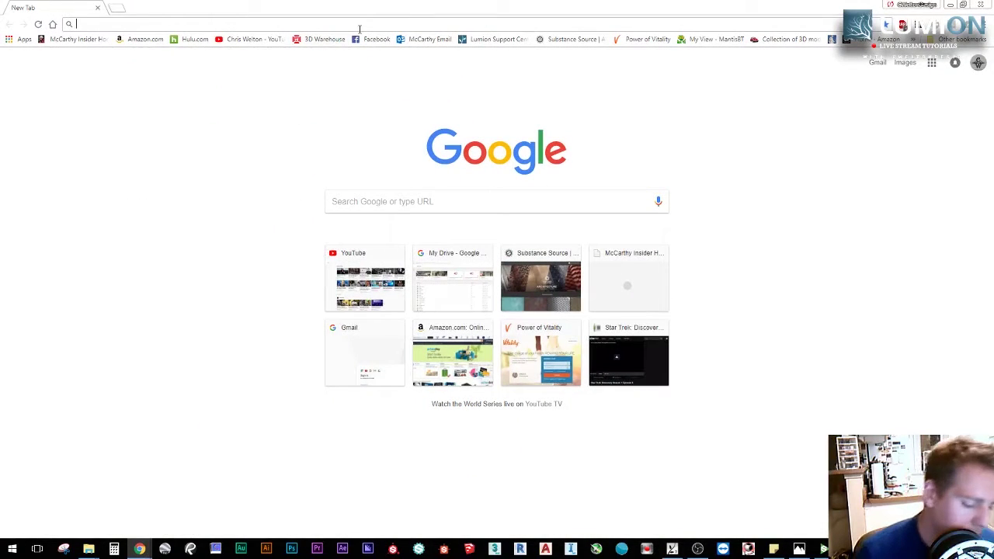
{"action": "type", "text": "craz"}
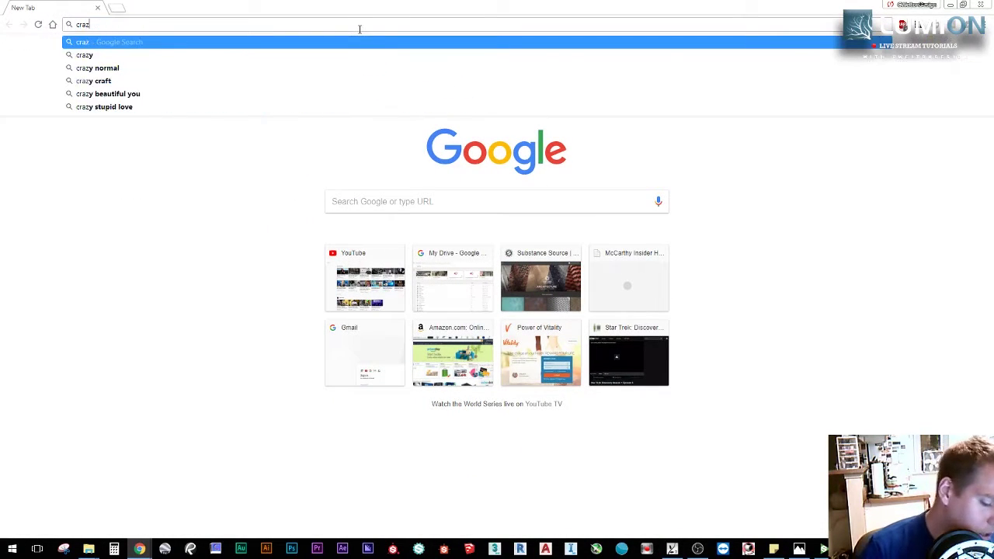
{"action": "type", "text": "ybump"}
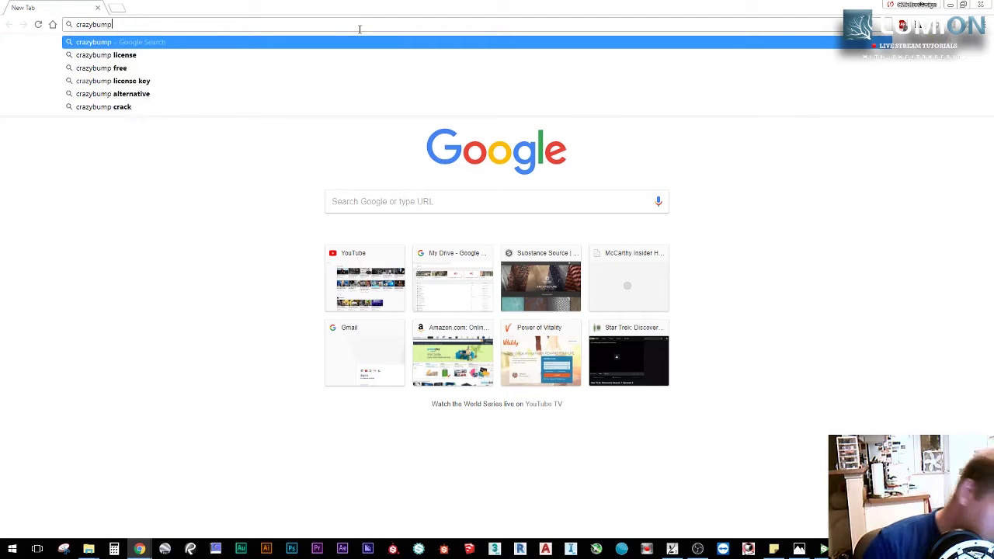
{"action": "key", "text": "Return"}
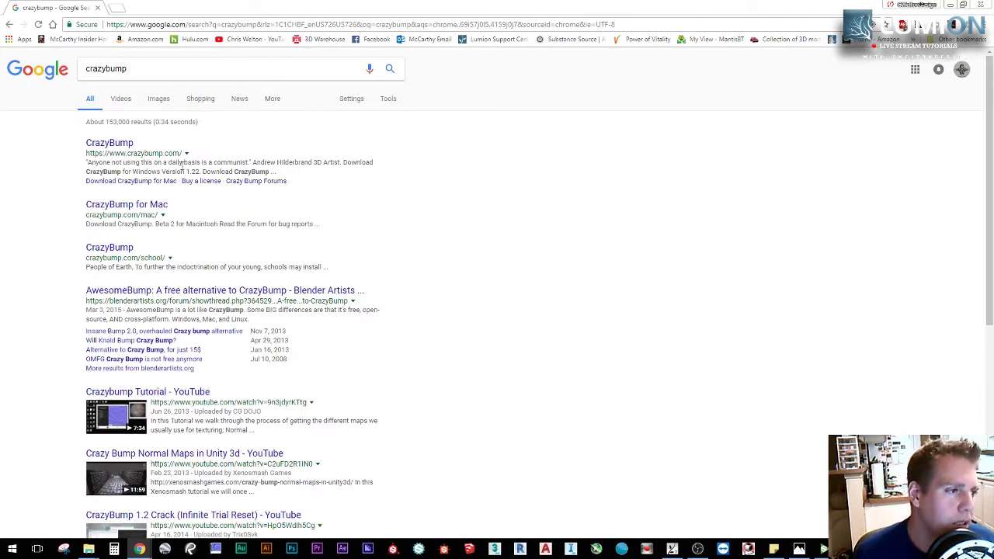
{"action": "left_click", "coordinate": [132, 146]}
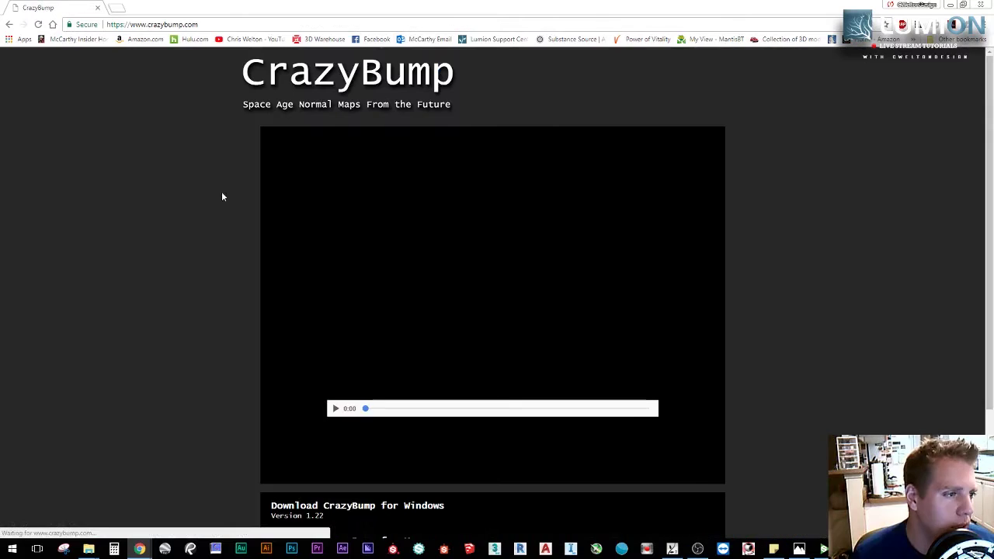
- Start the CrazyBump for Windows download and cancel saving the CrazyBumpSetup122 installer
{"action": "scroll", "coordinate": [232, 313], "scroll_direction": "down", "scroll_amount": 1}
{"action": "scroll", "coordinate": [233, 313], "scroll_direction": "down", "scroll_amount": 2}
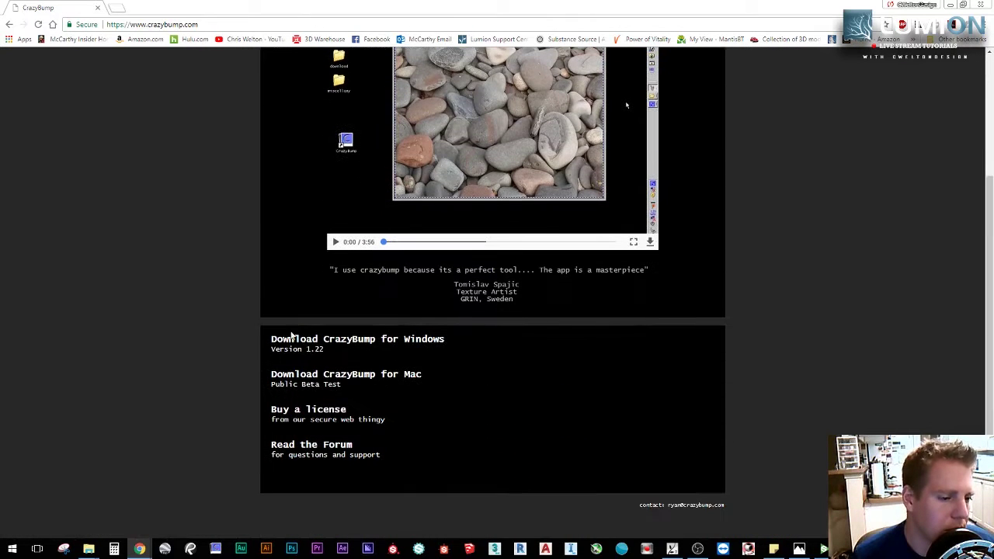
{"action": "left_click", "coordinate": [324, 341]}
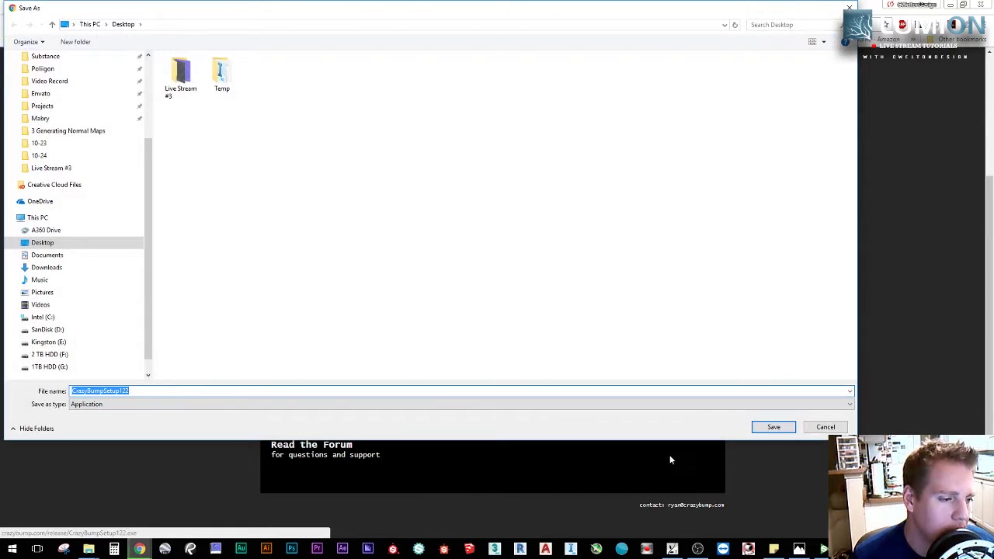
{"action": "left_click", "coordinate": [826, 426]}
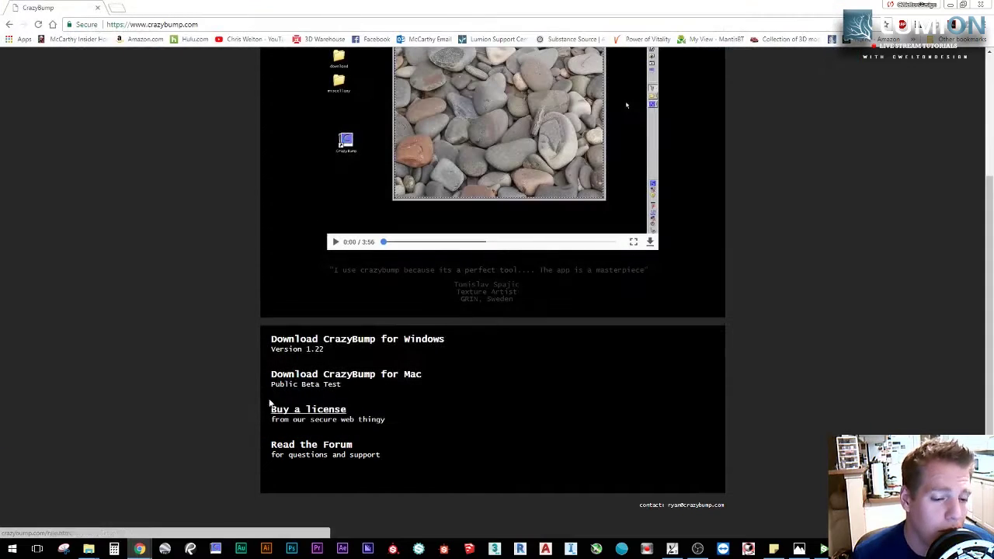
- Look over the CrazyBump home page and open its license purchase page to view the available editions and prices
{"action": "scroll", "coordinate": [242, 408], "scroll_direction": "up", "scroll_amount": 3}
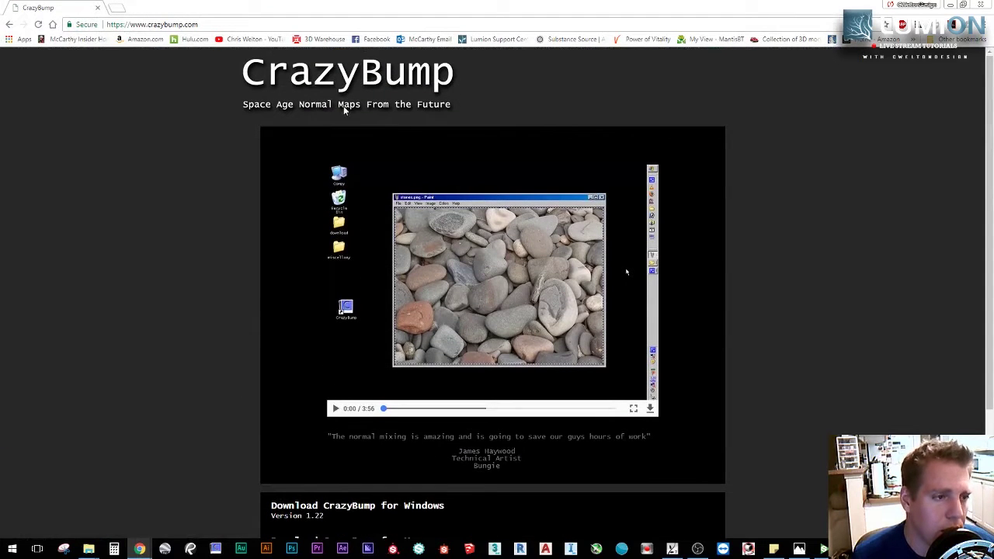
{"action": "scroll", "coordinate": [213, 362], "scroll_direction": "down", "scroll_amount": 2}
{"action": "scroll", "coordinate": [249, 400], "scroll_direction": "up", "scroll_amount": 2}
{"action": "scroll", "coordinate": [295, 395], "scroll_direction": "down", "scroll_amount": 2}
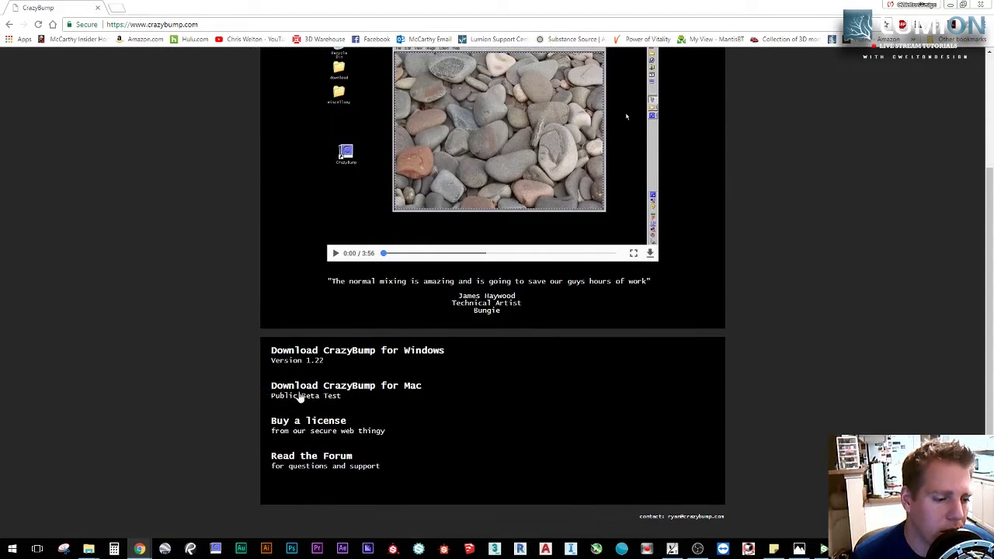
{"action": "left_click", "coordinate": [308, 427]}
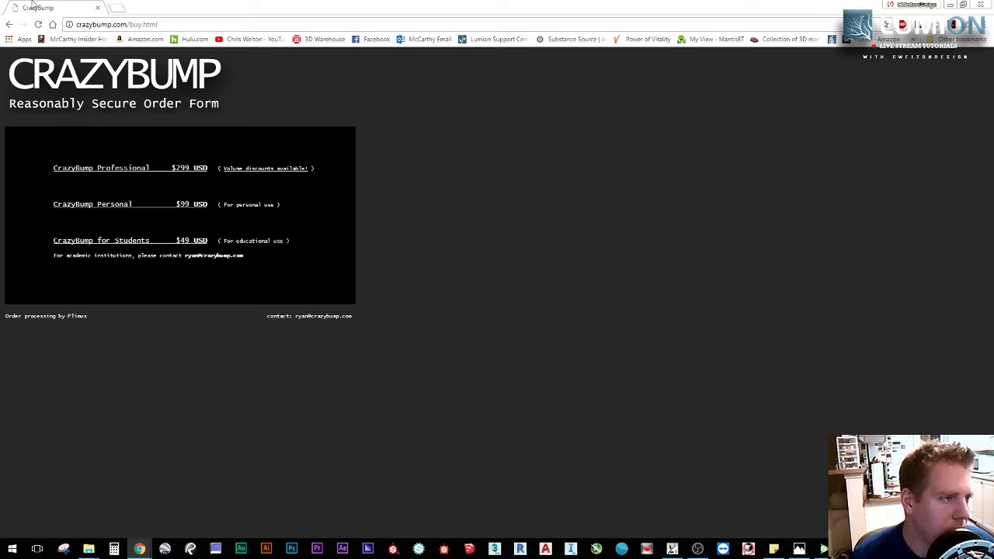
- Switch back to Lumion and examine the stone wall's relief at the house corner from near and far
{"action": "key", "text": "alt+Tab"}
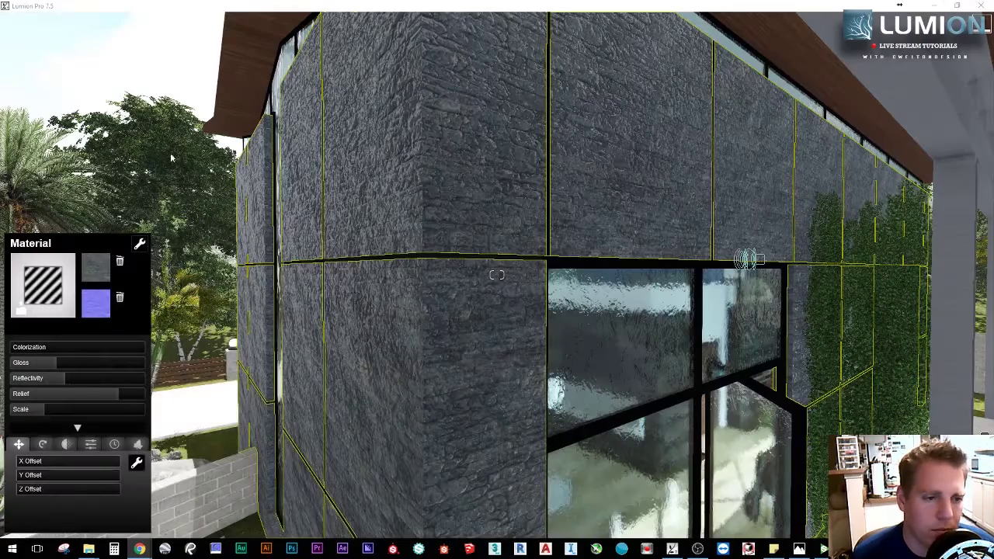
{"action": "key", "text": "s"}
{"action": "right_click_drag", "start_coordinate": [460, 296], "coordinate": [461, 293]}
{"action": "key", "text": "w"}
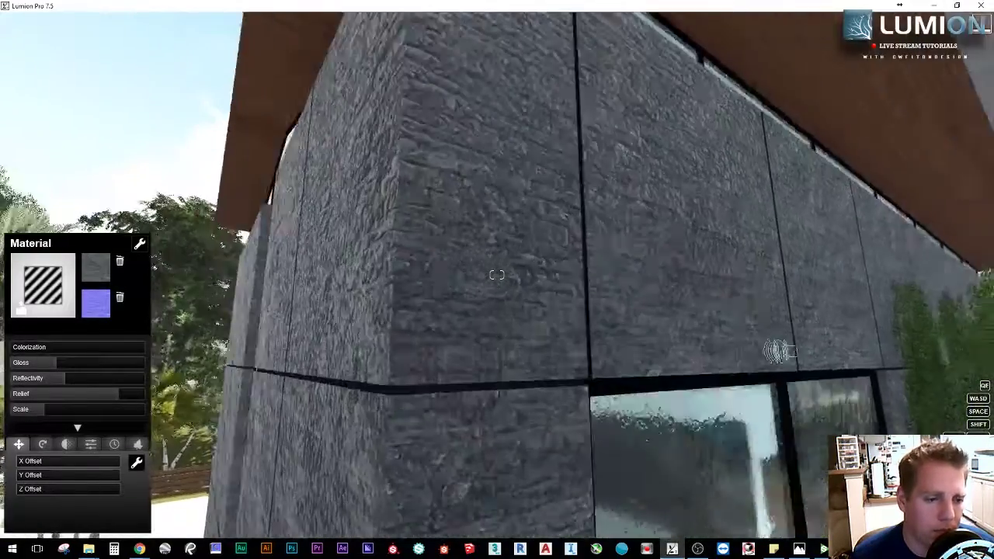
{"action": "key", "text": "s"}
{"action": "key", "text": "w"}
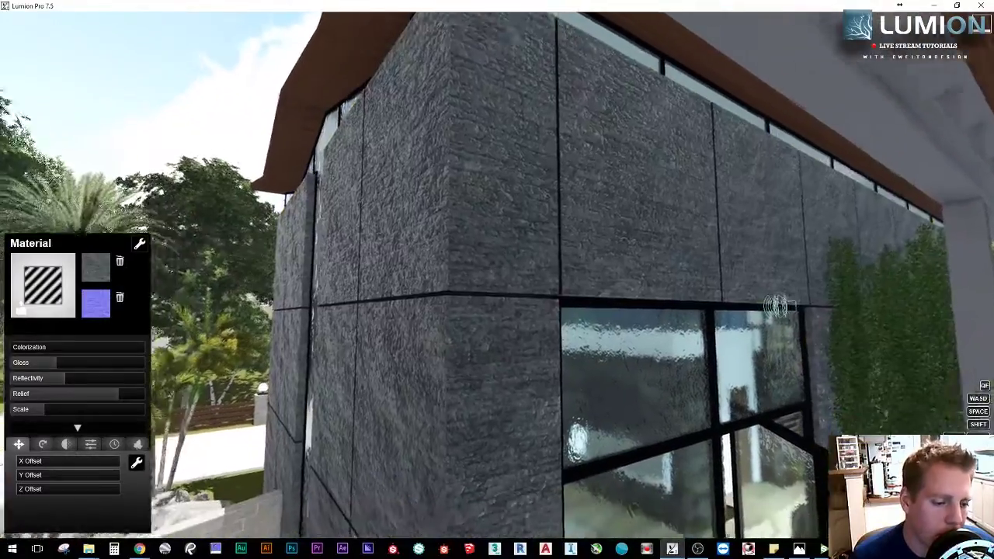
- Switch to Bitmap2Material and examine the embossed sample text on the preview cube from several angles
{"action": "key", "text": "w"}
{"action": "right_click_drag", "start_coordinate": [496, 299], "coordinate": [496, 300]}
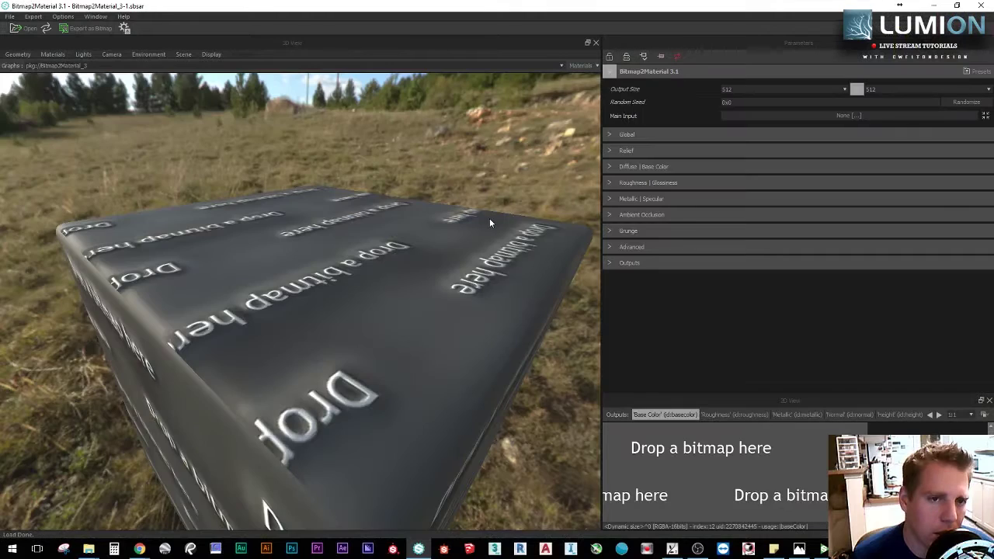
{"action": "left_click_drag", "start_coordinate": [489, 222], "coordinate": [384, 255]}
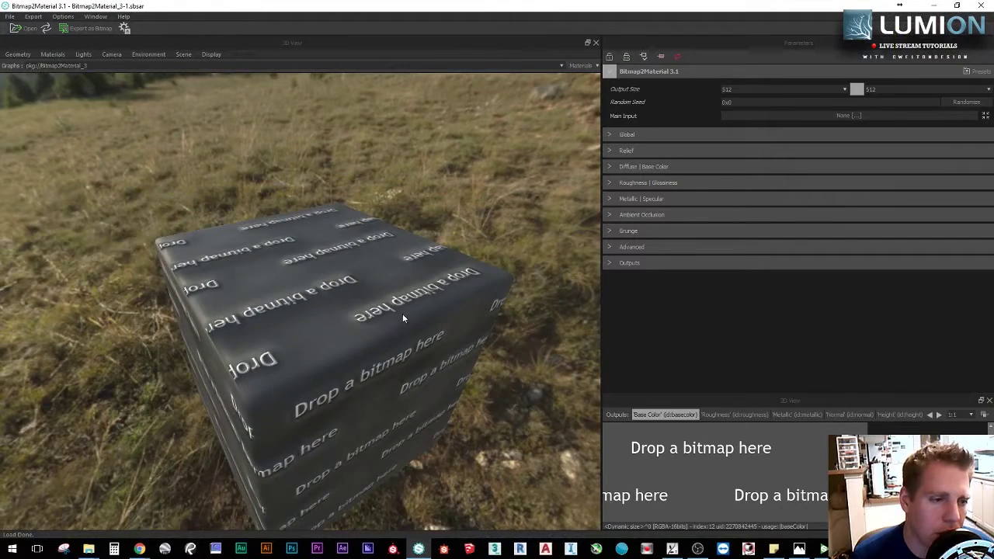
{"action": "left_click_drag", "start_coordinate": [402, 312], "coordinate": [396, 295]}
{"action": "scroll", "coordinate": [364, 303], "scroll_direction": "up", "scroll_amount": 2}
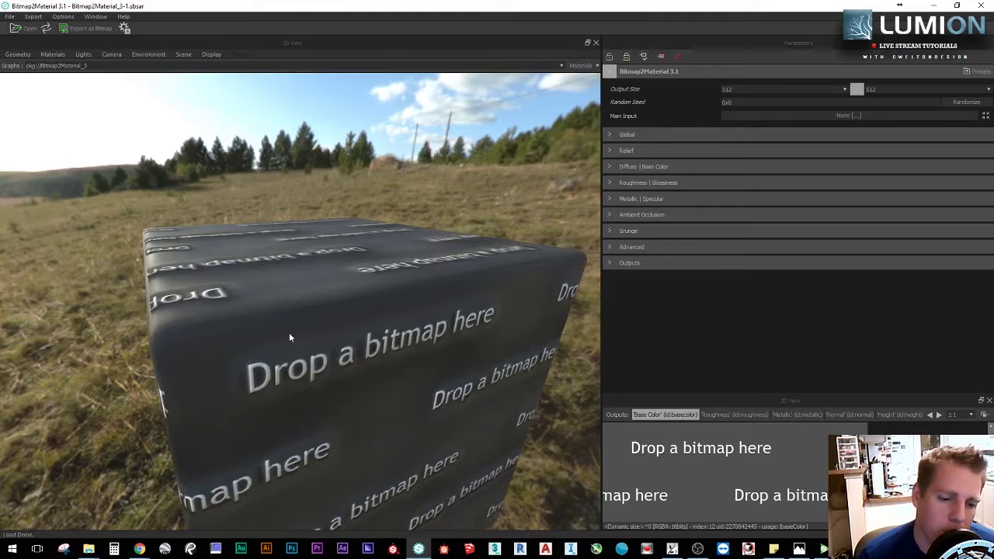
{"action": "left_click_drag", "start_coordinate": [281, 340], "coordinate": [294, 349]}
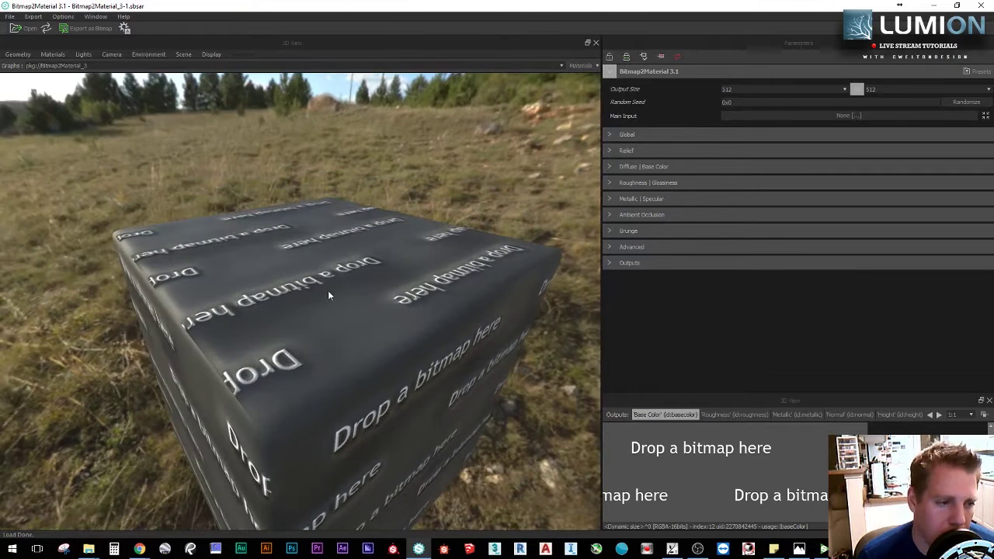
{"action": "left_click_drag", "start_coordinate": [328, 293], "coordinate": [373, 272]}
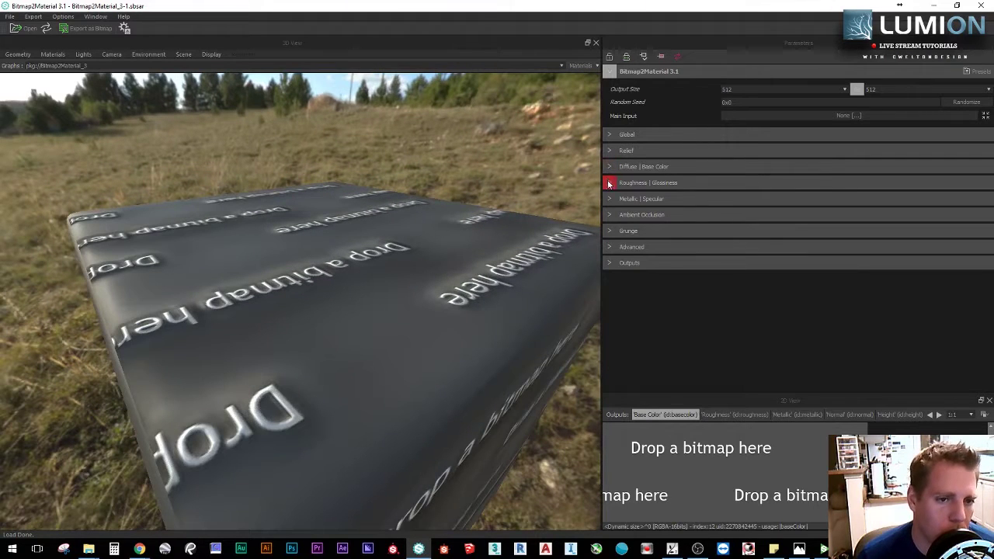
- Look through the Roughness | Glossiness, Relief, Advanced and Outputs parameter groups to see the available settings and map types
{"action": "left_click", "coordinate": [609, 183]}
{"action": "left_click", "coordinate": [610, 183]}
{"action": "left_click", "coordinate": [610, 150]}
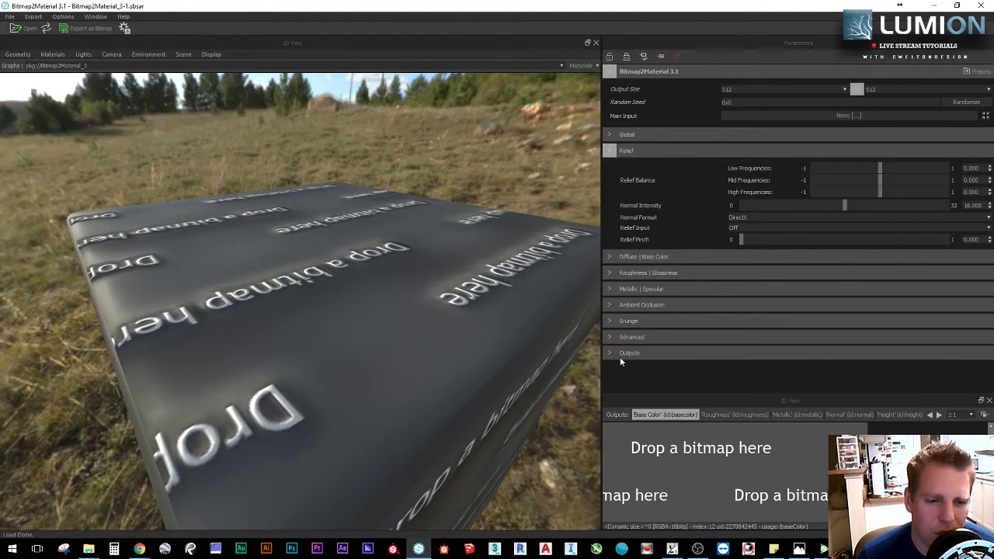
{"action": "left_click", "coordinate": [610, 338]}
{"action": "scroll", "coordinate": [676, 355], "scroll_direction": "down", "scroll_amount": 2}
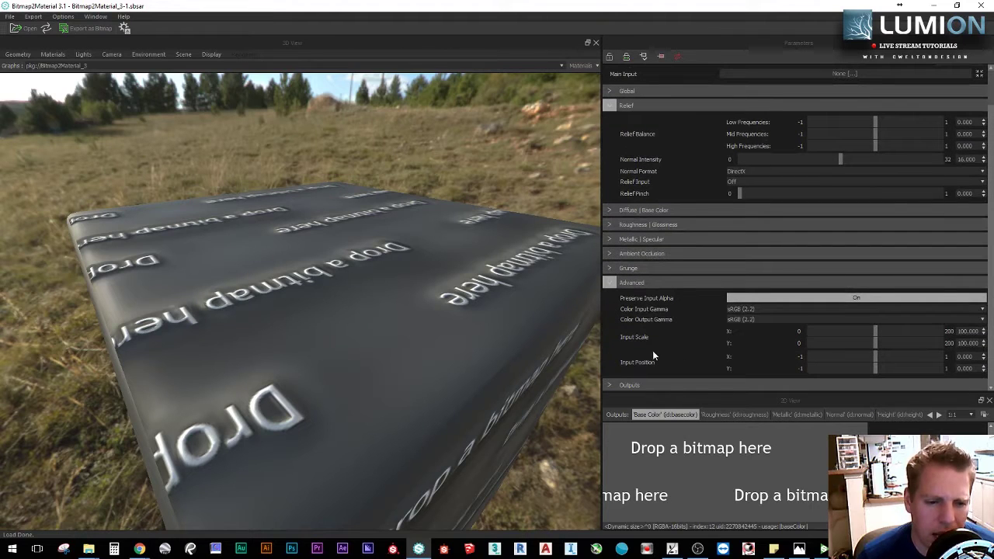
{"action": "left_click", "coordinate": [609, 385]}
{"action": "scroll", "coordinate": [615, 303], "scroll_direction": "down", "scroll_amount": 9}
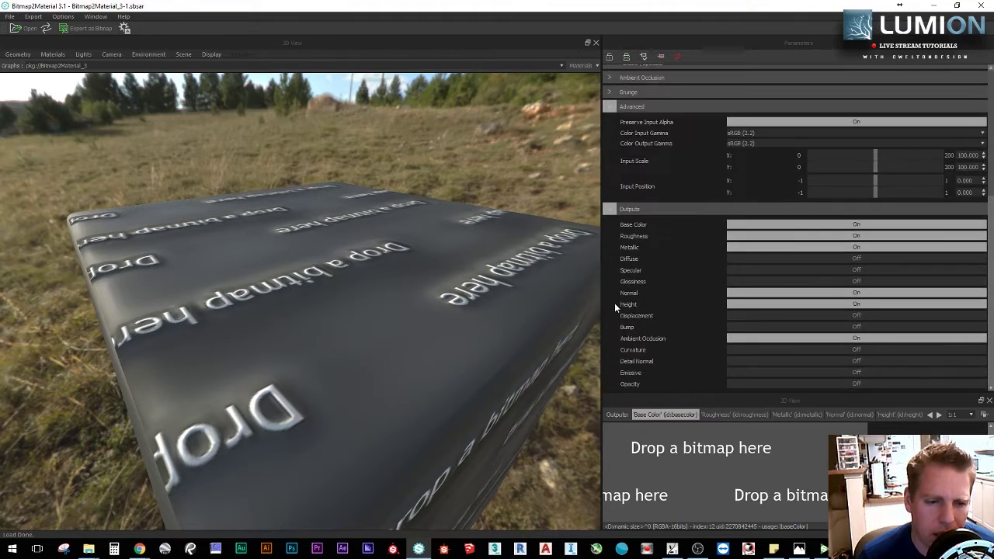
- Look over the Grunge and Ambient Occlusion parameters and view the preview cube from above
{"action": "scroll", "coordinate": [615, 305], "scroll_direction": "up", "scroll_amount": 11}
{"action": "left_click", "coordinate": [610, 308]}
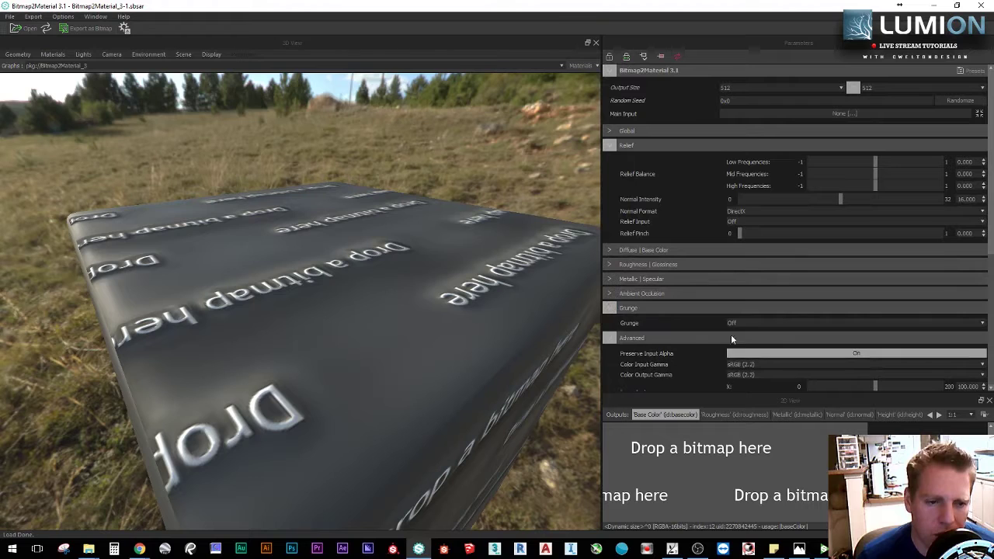
{"action": "left_click", "coordinate": [603, 290]}
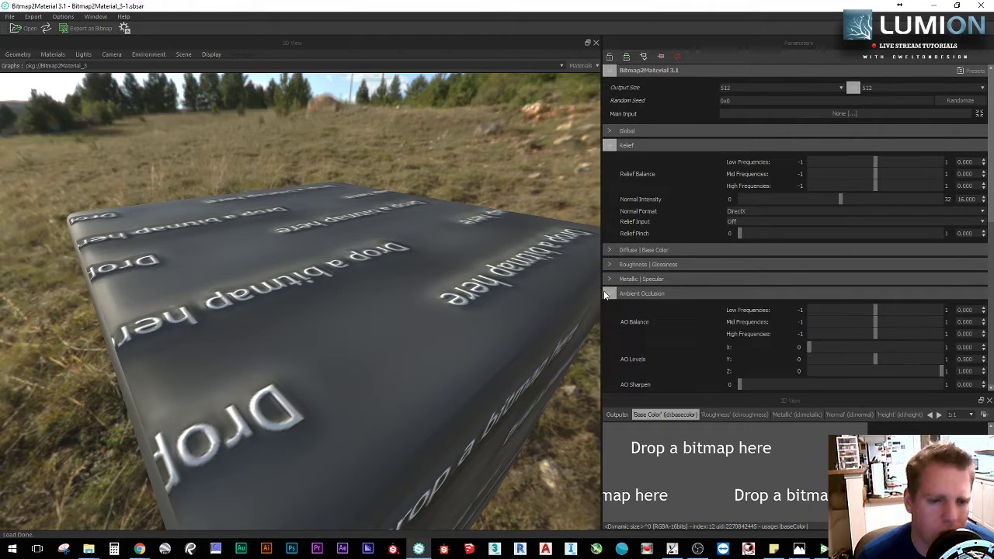
{"action": "left_click", "coordinate": [603, 291]}
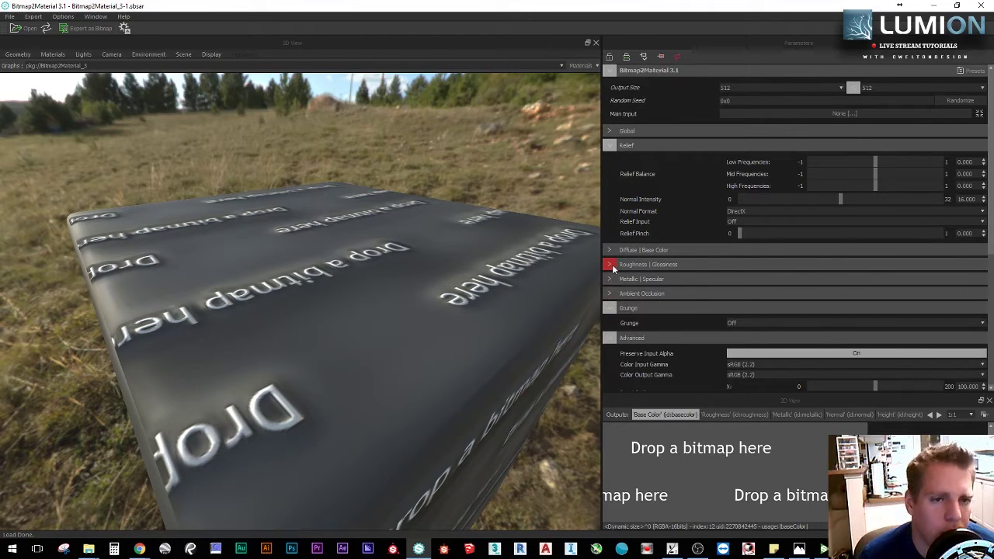
{"action": "left_click_drag", "start_coordinate": [448, 203], "coordinate": [305, 223]}
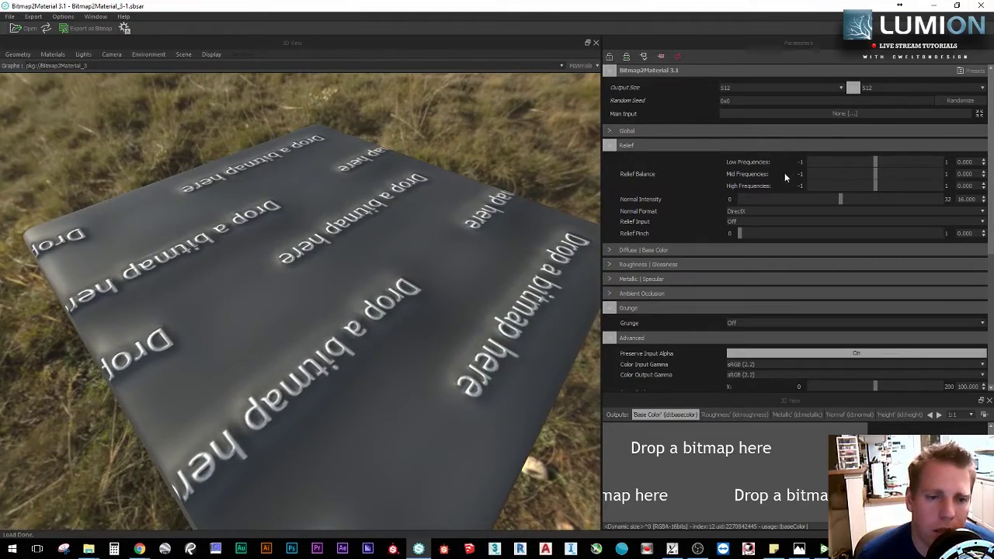
- Return to Lumion and inspect the Concrete_Wall stone surface around the corner beside the windows
{"action": "left_click", "coordinate": [927, 5]}
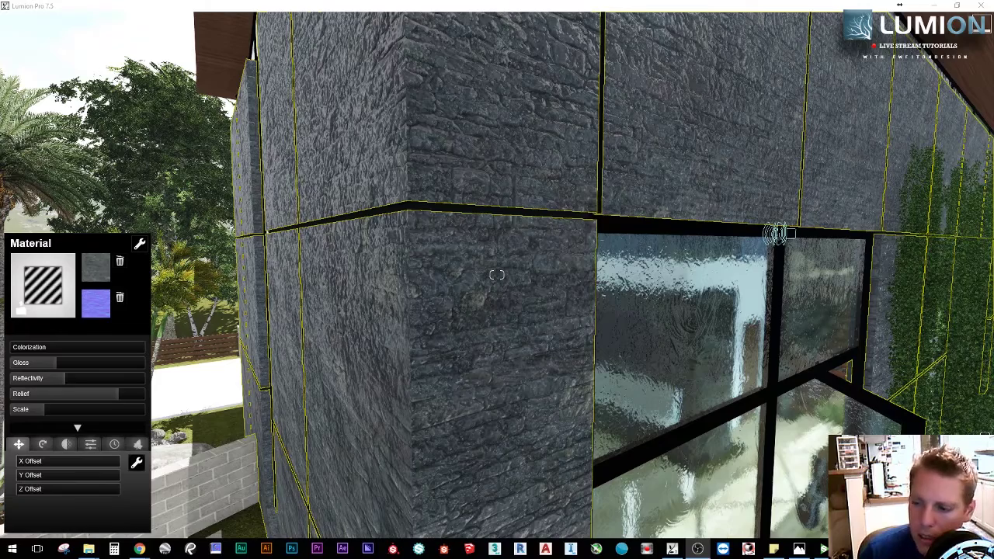
{"action": "right_click_drag", "start_coordinate": [515, 220], "coordinate": [476, 137]}
{"action": "key", "text": "w"}
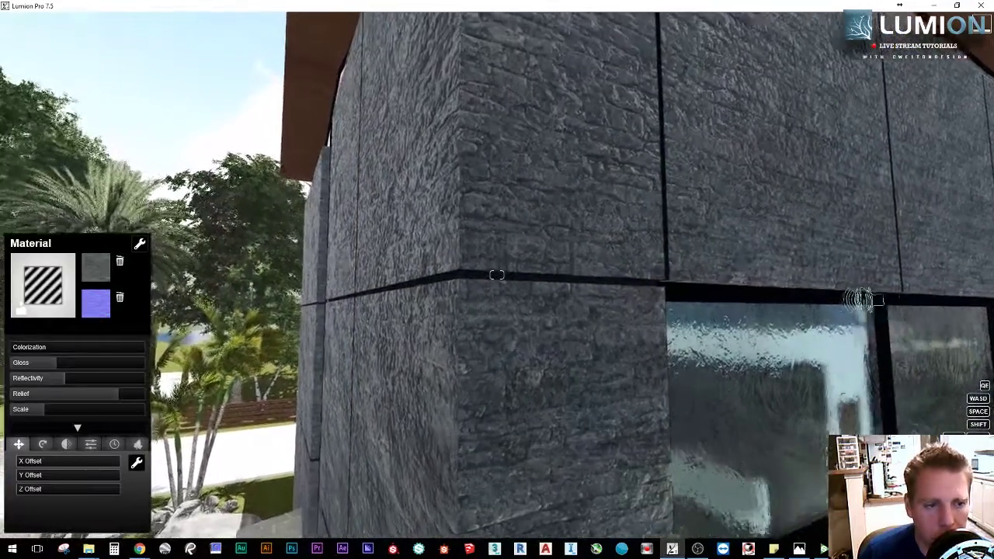
{"action": "key", "text": "s"}
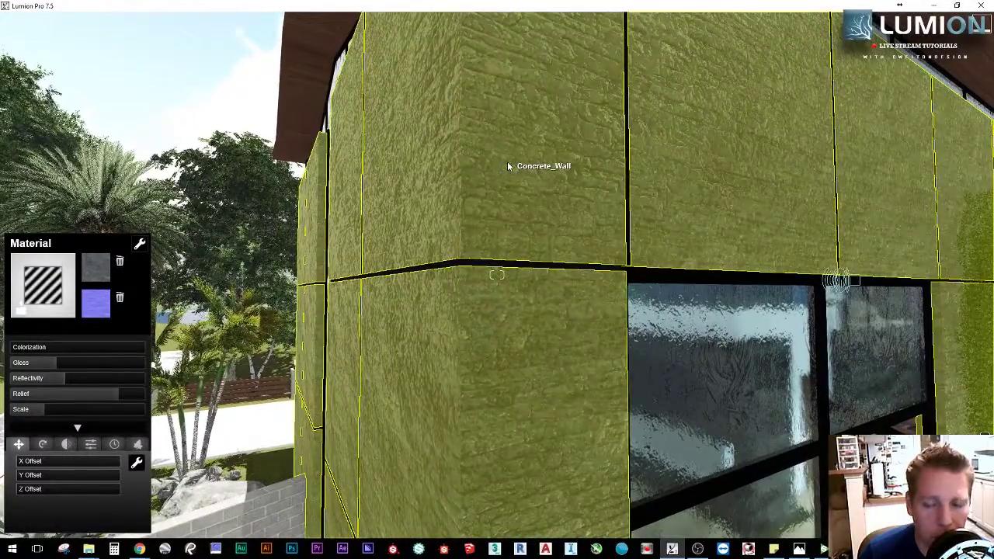
{"action": "left_click", "coordinate": [457, 173]}
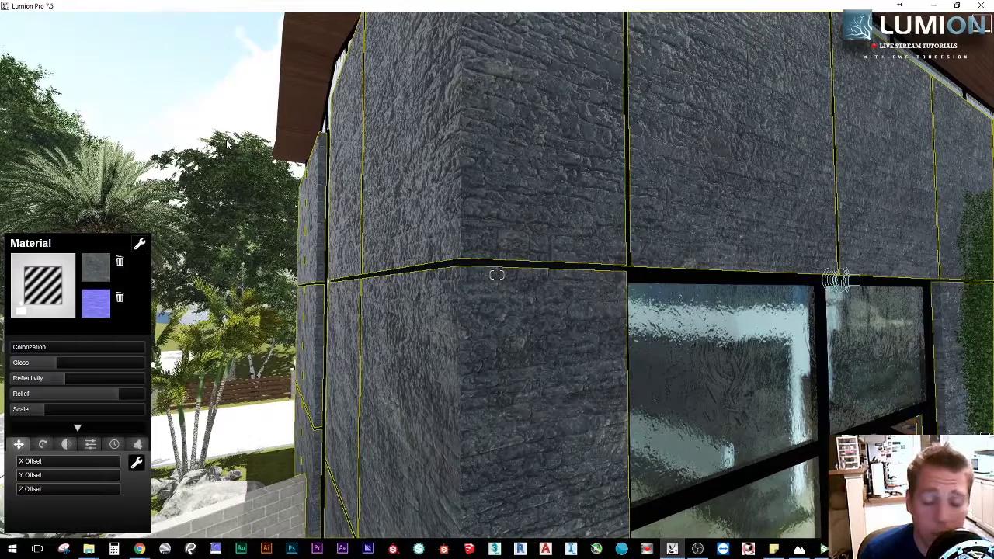